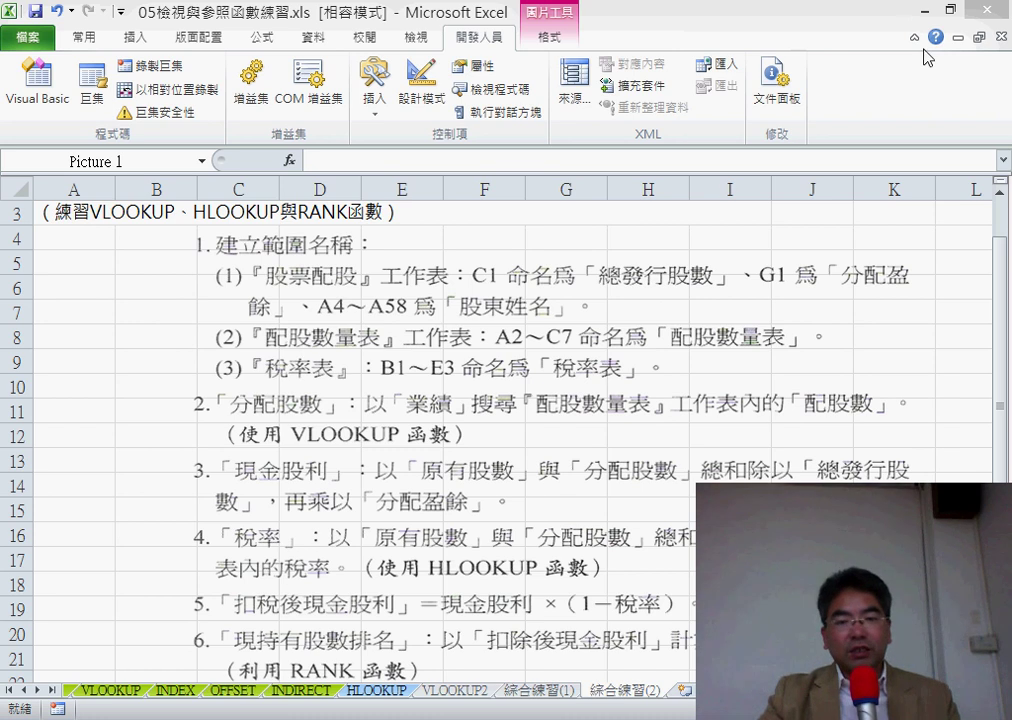
# Minimize Excel, then bring back the 05檢視參照函數（綜合練習_股票配股稅率統計表）.xls workbook from the taskbar
pyautogui.click(923, 9)
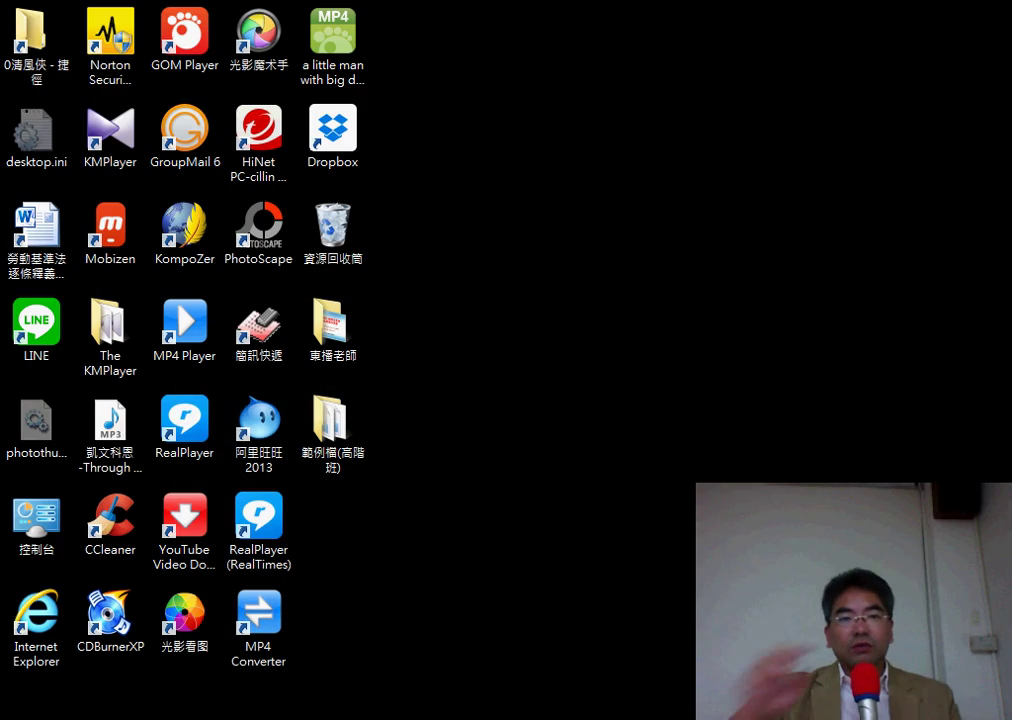
pyautogui.moveTo(455, 715)
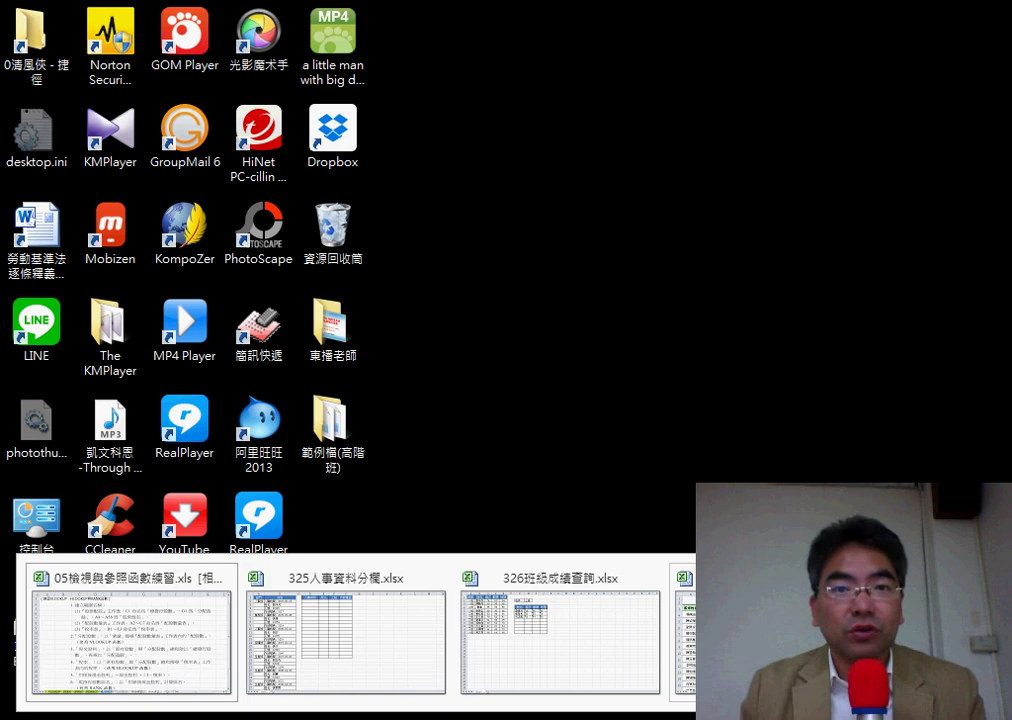
pyautogui.click(130, 640)
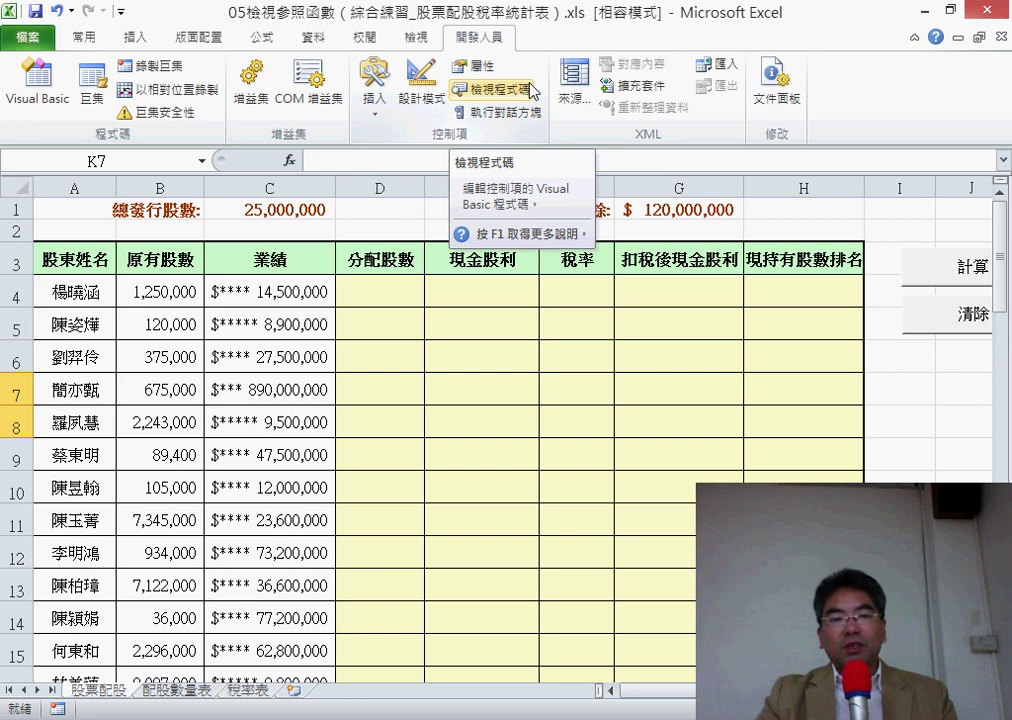
# Delete all eight existing defined names in Name Manager so the workbook has none
pyautogui.click(270, 40)
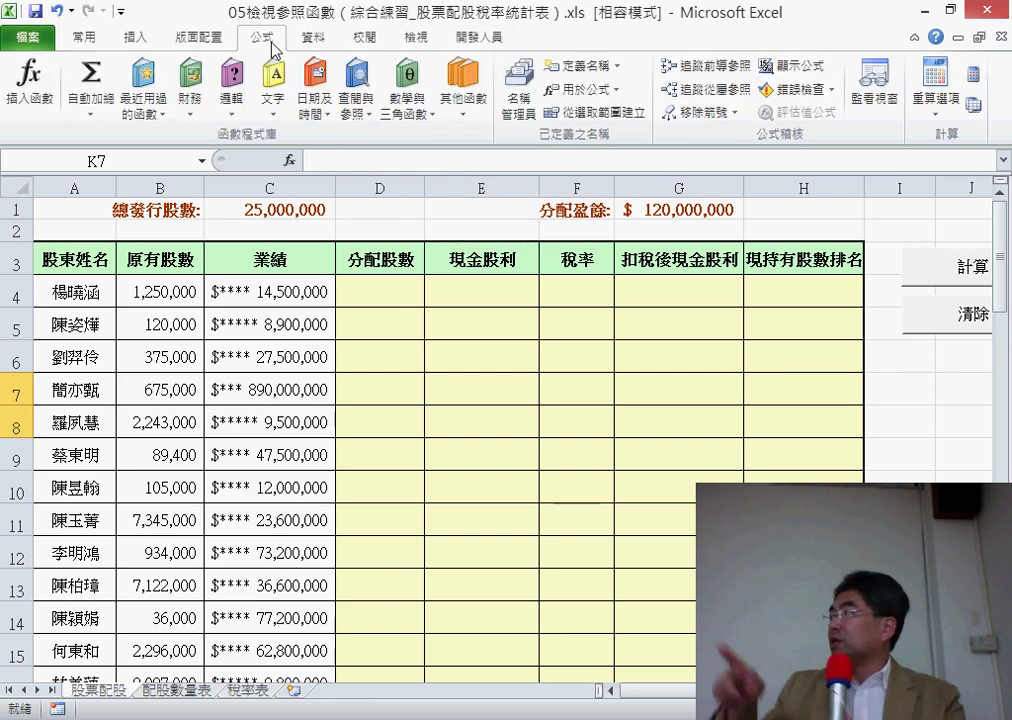
pyautogui.click(524, 90)
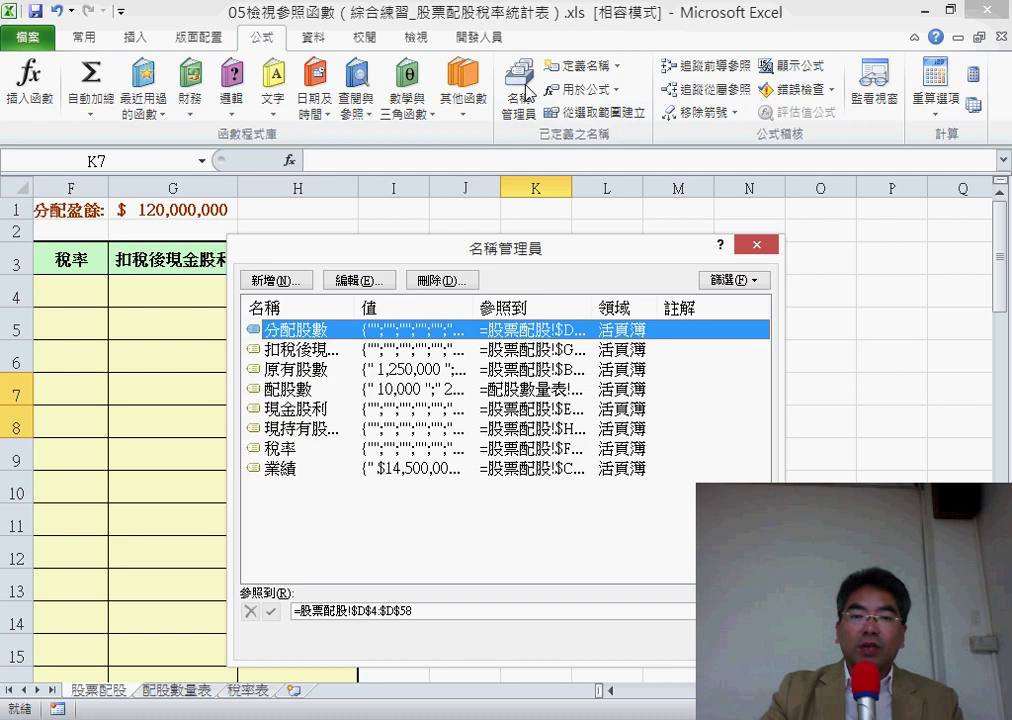
pyautogui.moveTo(339, 492); pyautogui.dragTo(316, 332)
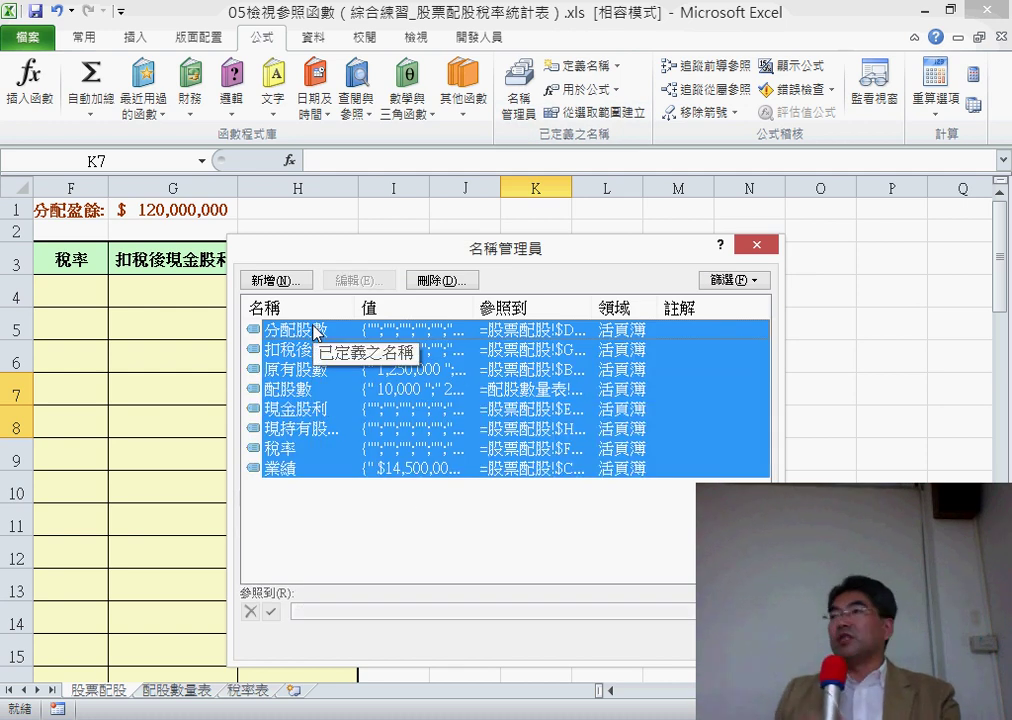
pyautogui.click(430, 281)
pyautogui.click(465, 406)
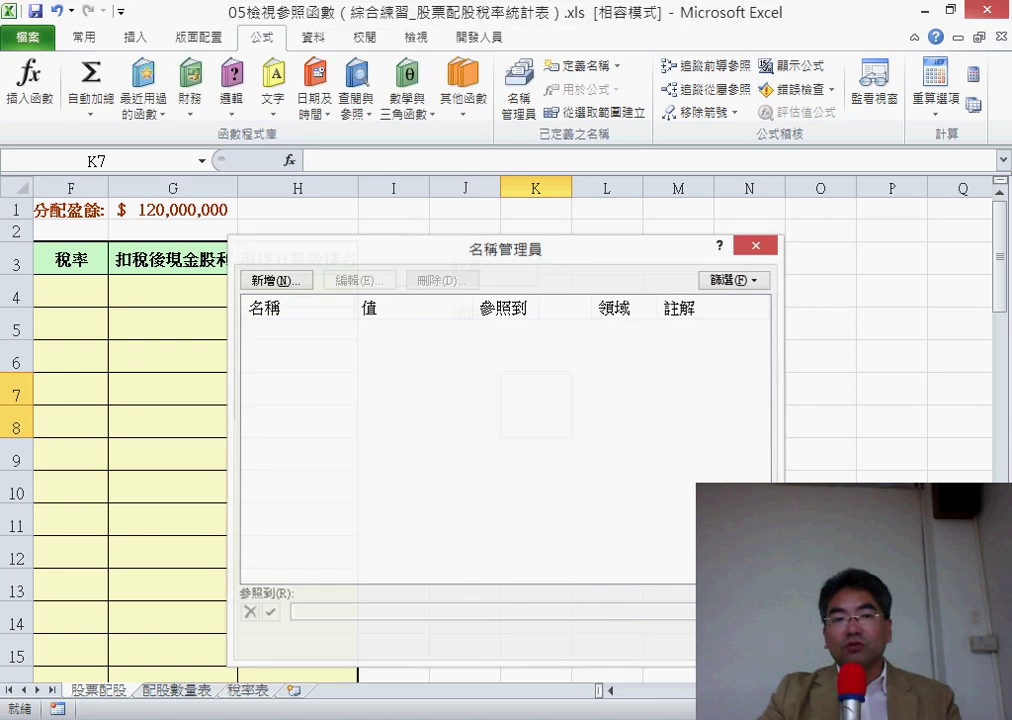
pyautogui.press('Escape')
pyautogui.hscroll(-5, 534, 550)
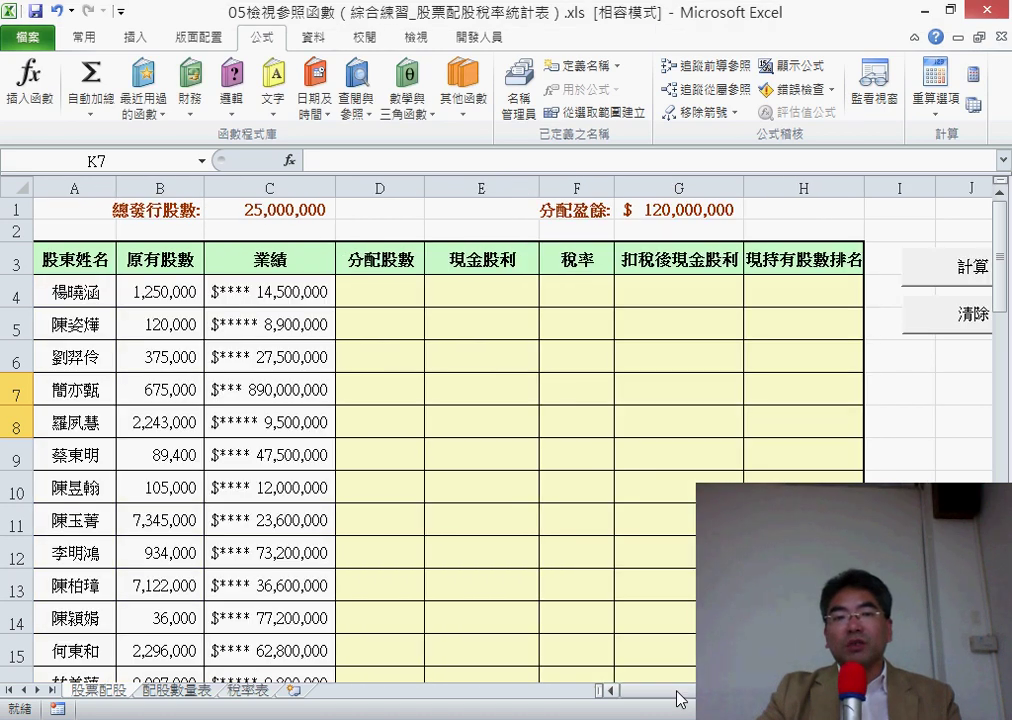
# Name cell C1 as 總發行股數 with Define Name
pyautogui.click(262, 210)
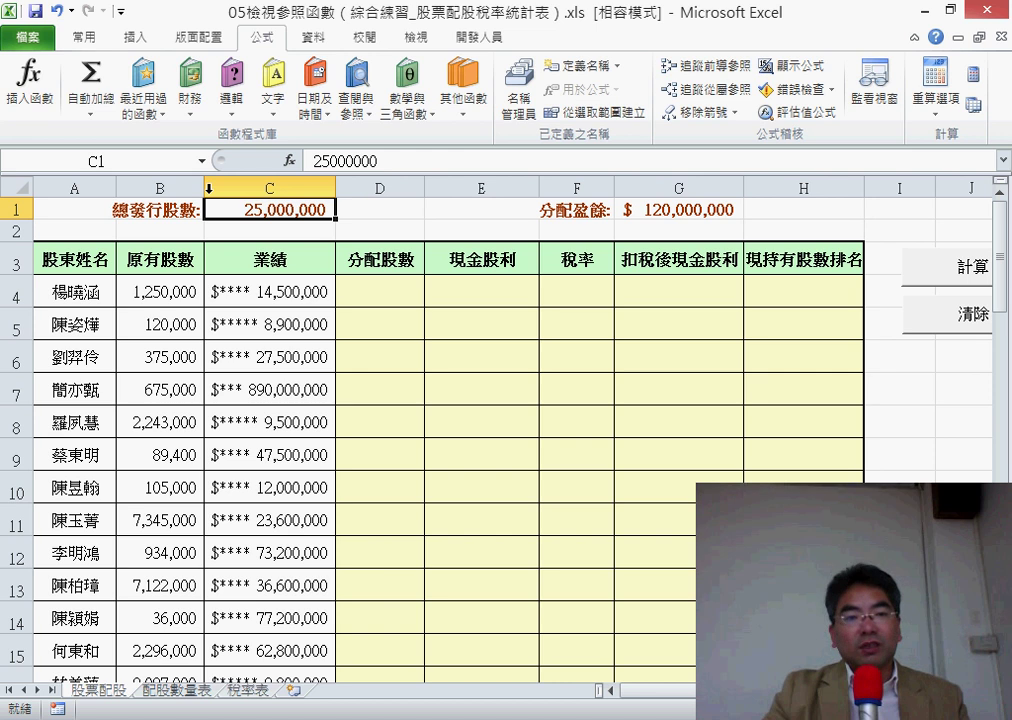
pyautogui.click(121, 160)
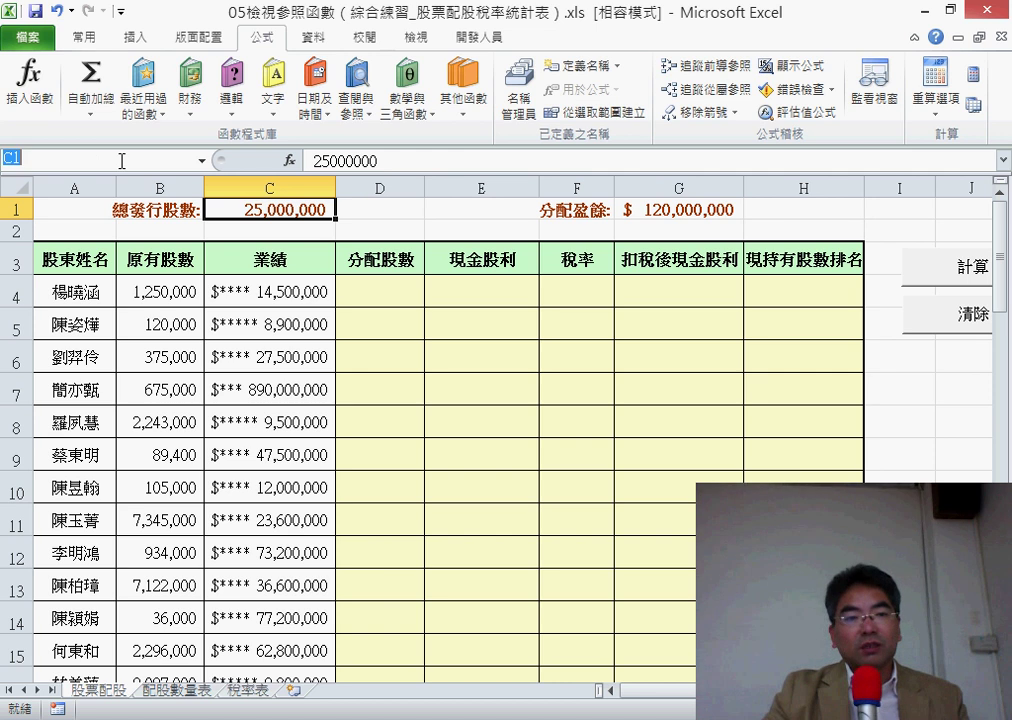
pyautogui.click(289, 211)
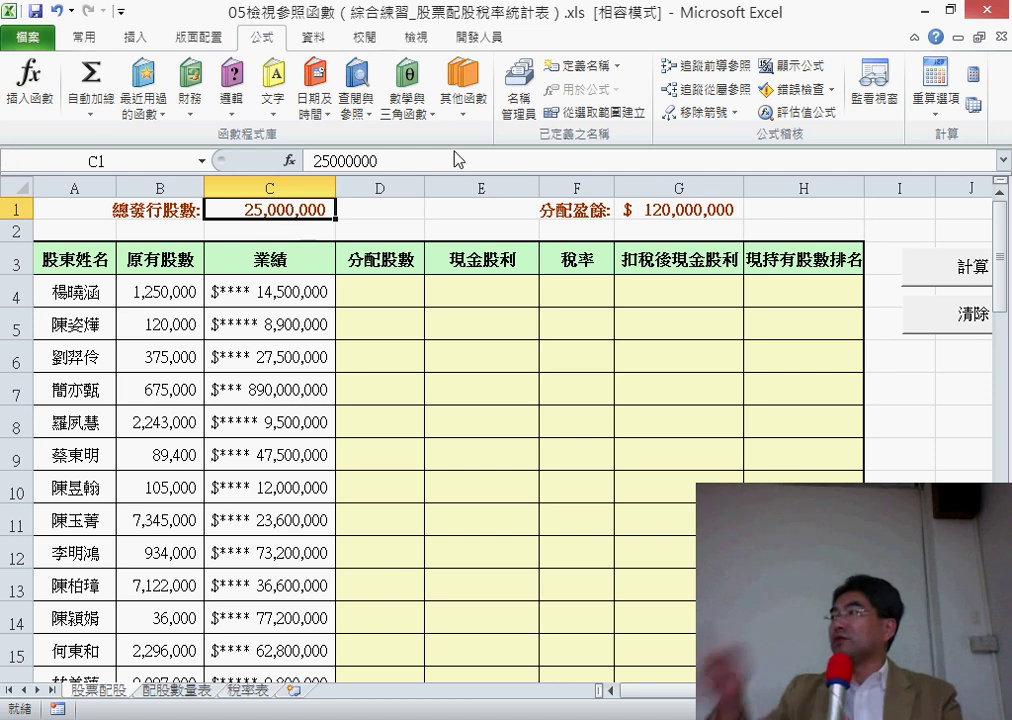
pyautogui.click(568, 68)
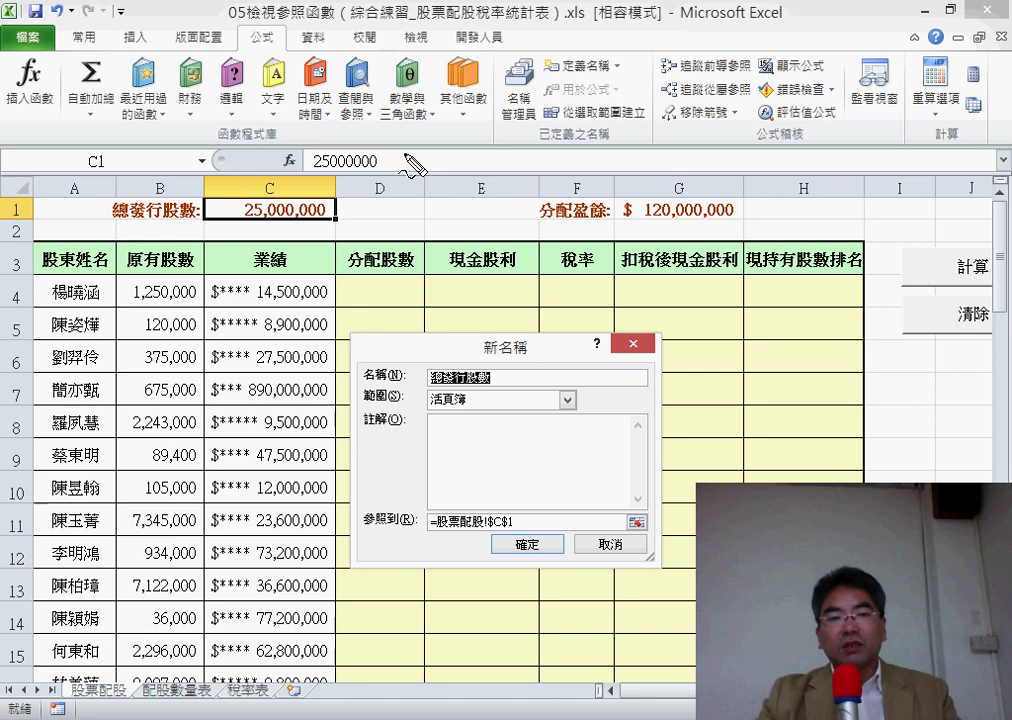
pyautogui.moveTo(234, 190)
pyautogui.mouseDown()
pyautogui.moveTo(168, 180)
pyautogui.moveTo(178, 212)
pyautogui.moveTo(425, 405)
pyautogui.moveTo(498, 382)
pyautogui.mouseUp()
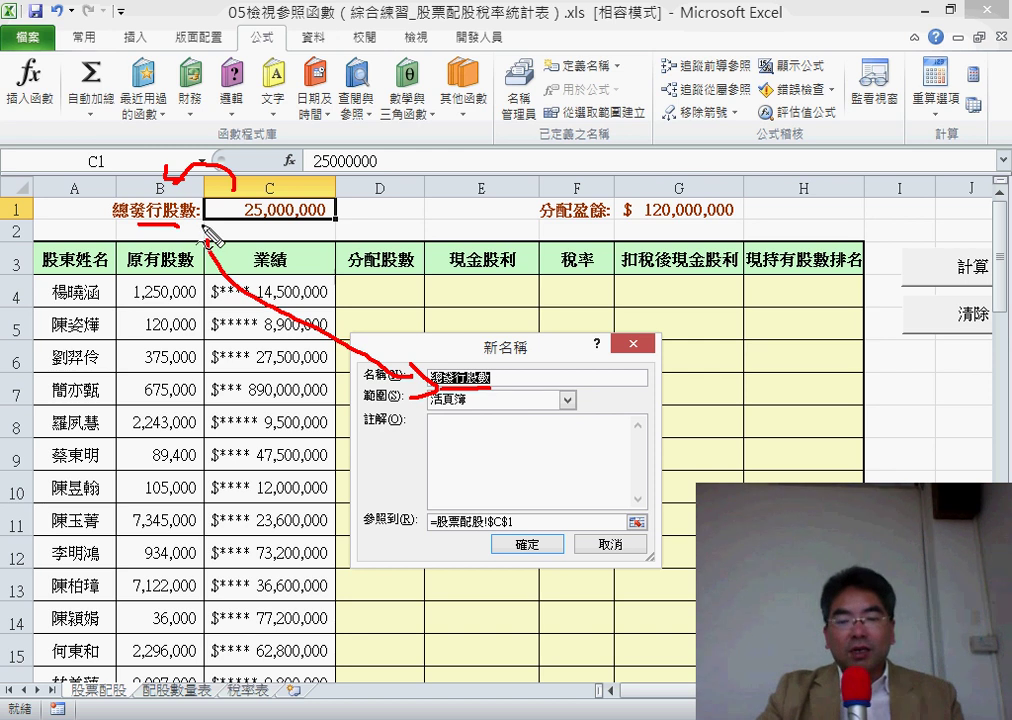
pyautogui.press('Escape')
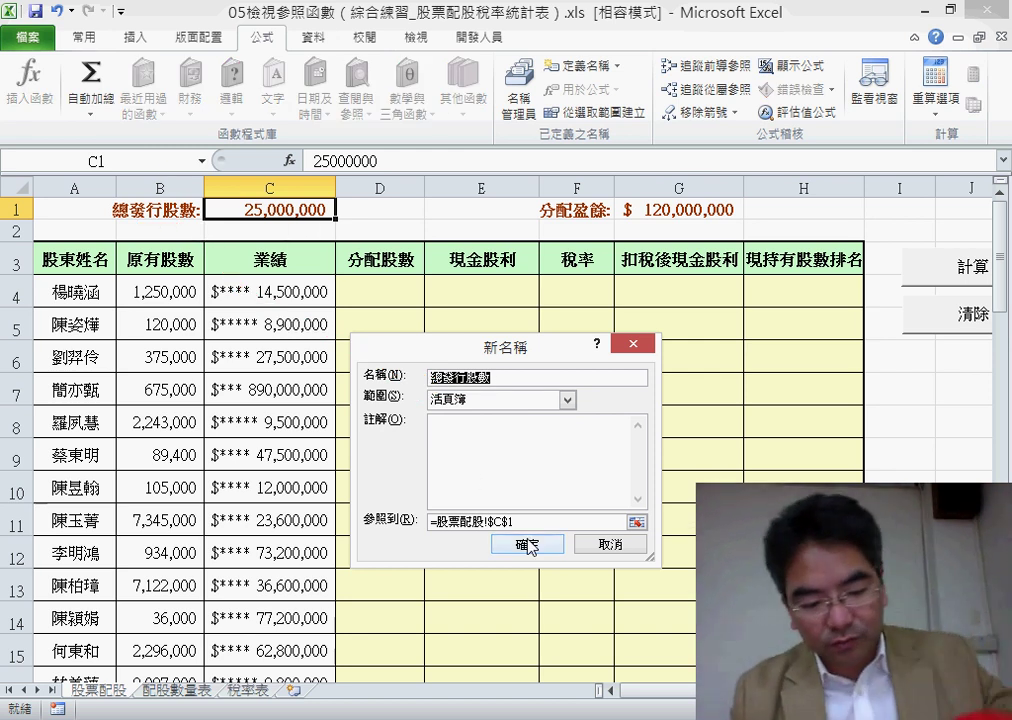
pyautogui.click(527, 544)
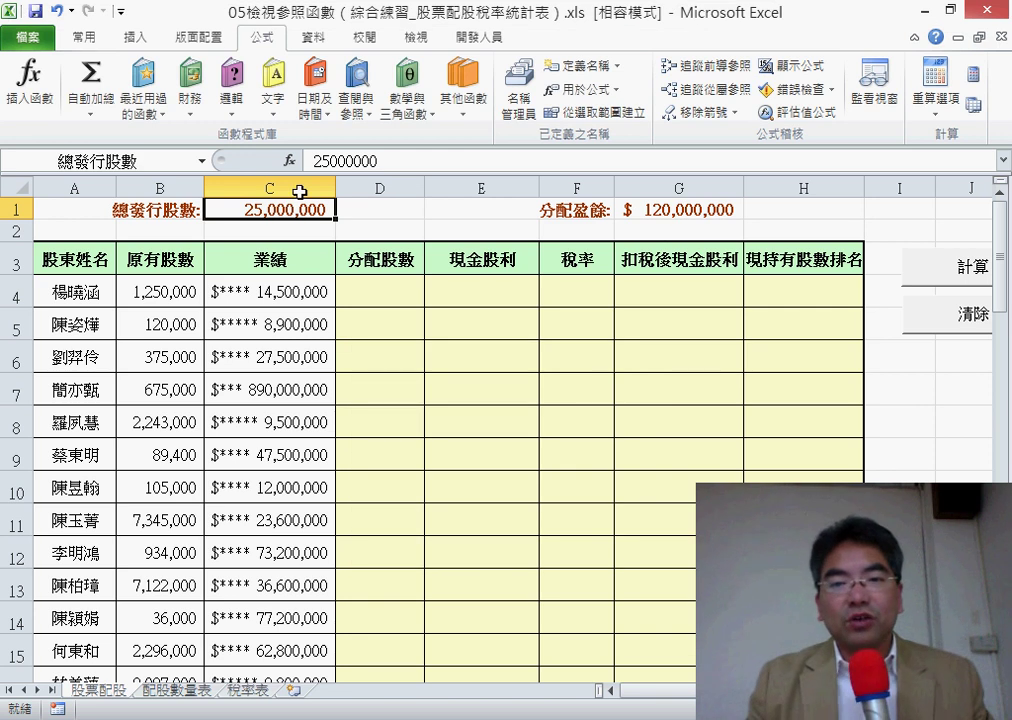
# Name cell G1 as 分配盈餘, then select header cell A3
pyautogui.click(689, 211)
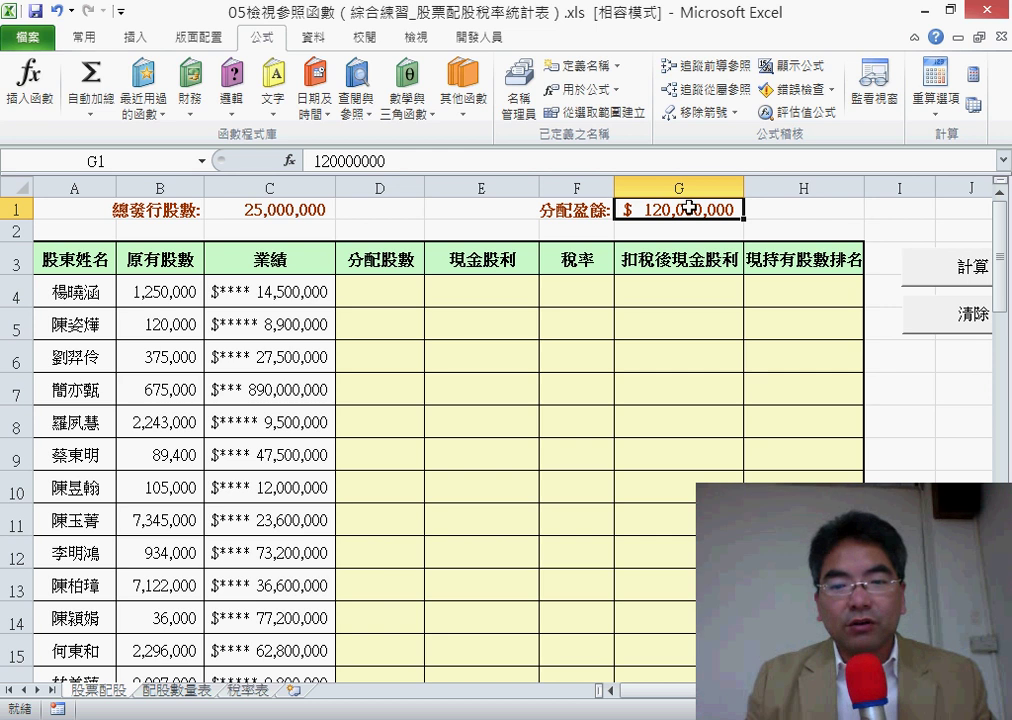
pyautogui.click(581, 70)
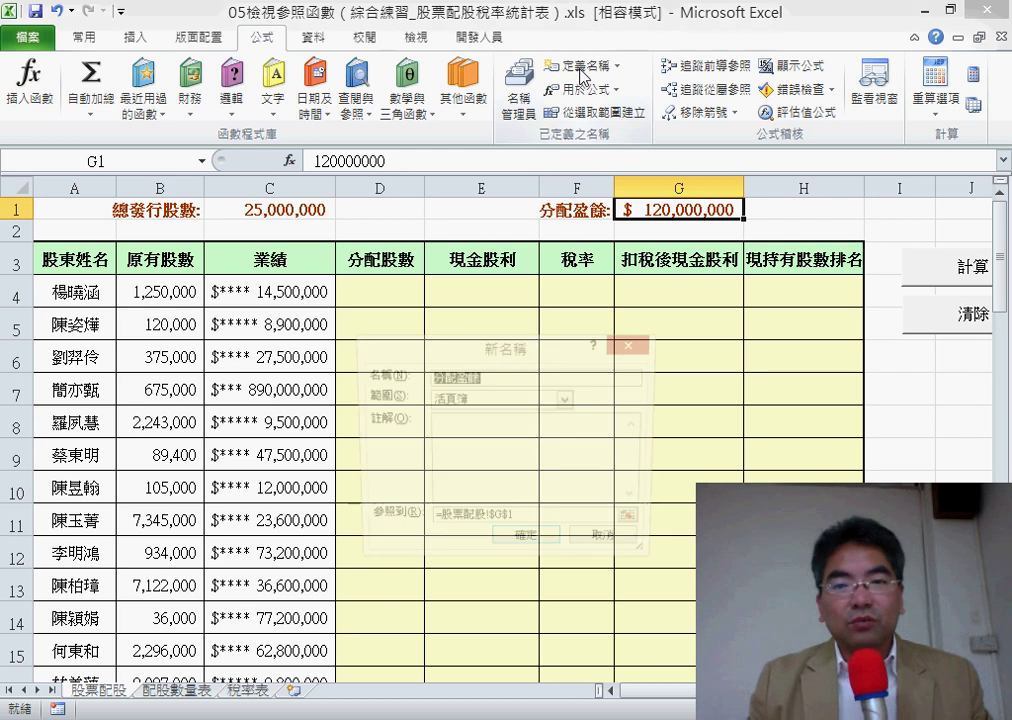
pyautogui.click(527, 545)
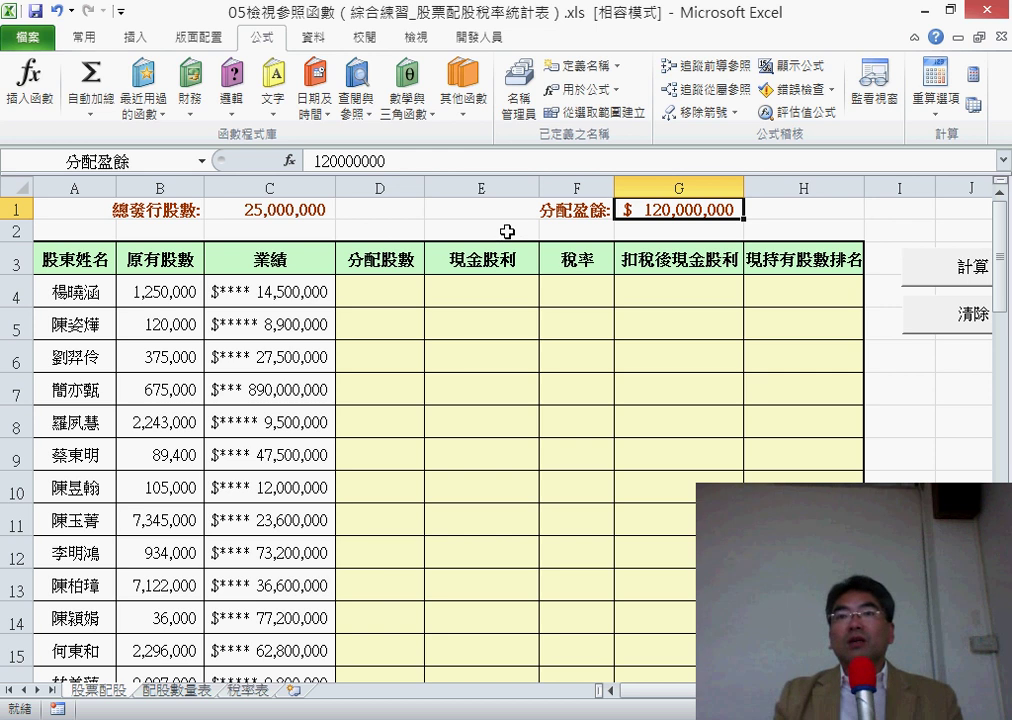
pyautogui.click(61, 256)
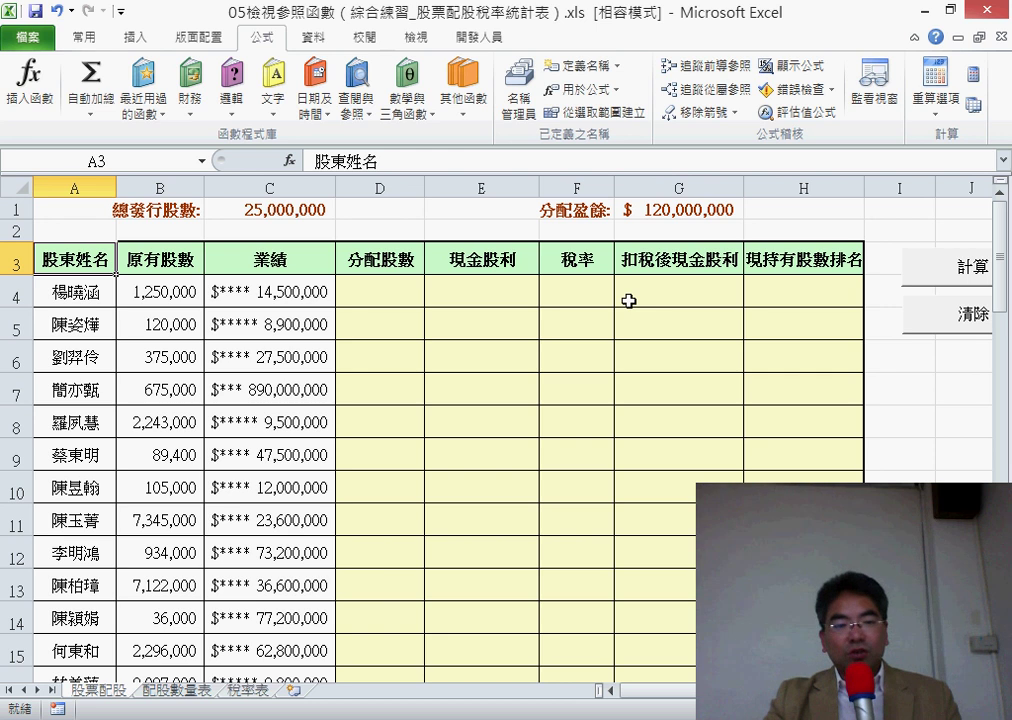
# Select the shareholder table from A3 across the header row and down to row 58
pyautogui.hotkey('ctrl', 'shift', 'Right')
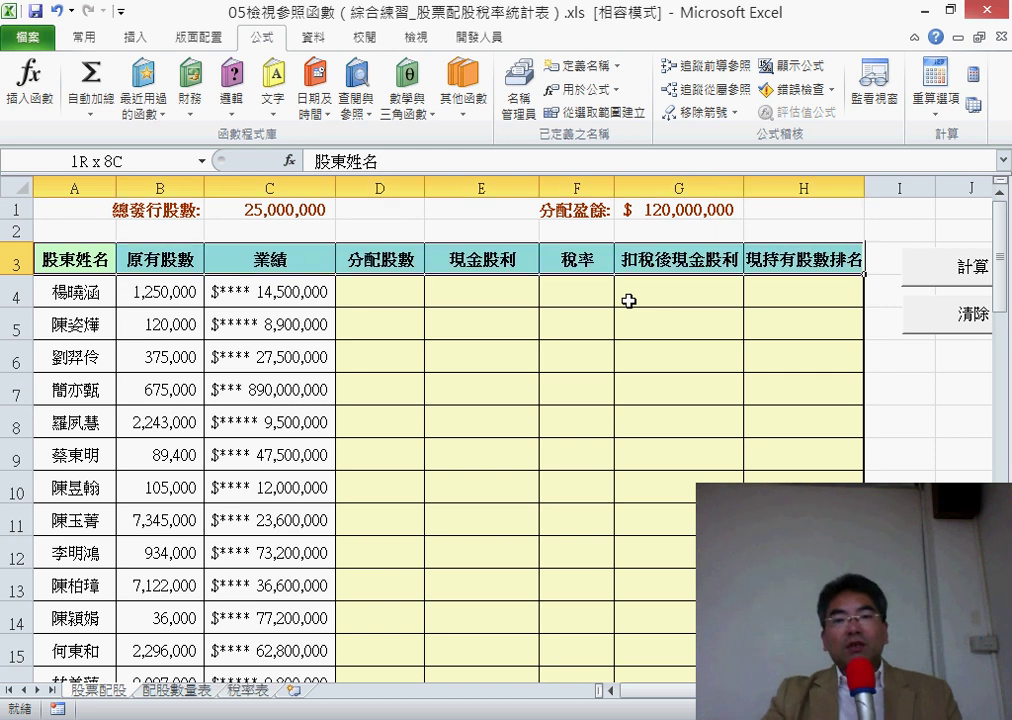
pyautogui.hotkey('ctrl', 'shift', 'Down')
pyautogui.scroll(8, 630, 320)
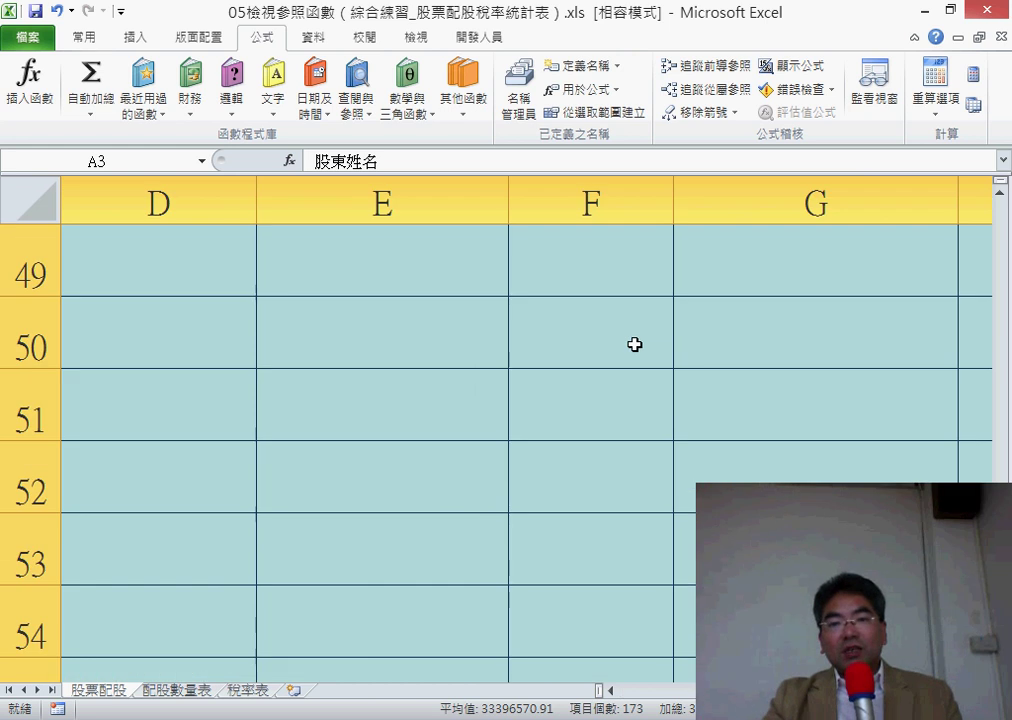
pyautogui.scroll(-5, 634, 343)
pyautogui.scroll(-3, 633, 345)
pyautogui.scroll(-2, 632, 346)
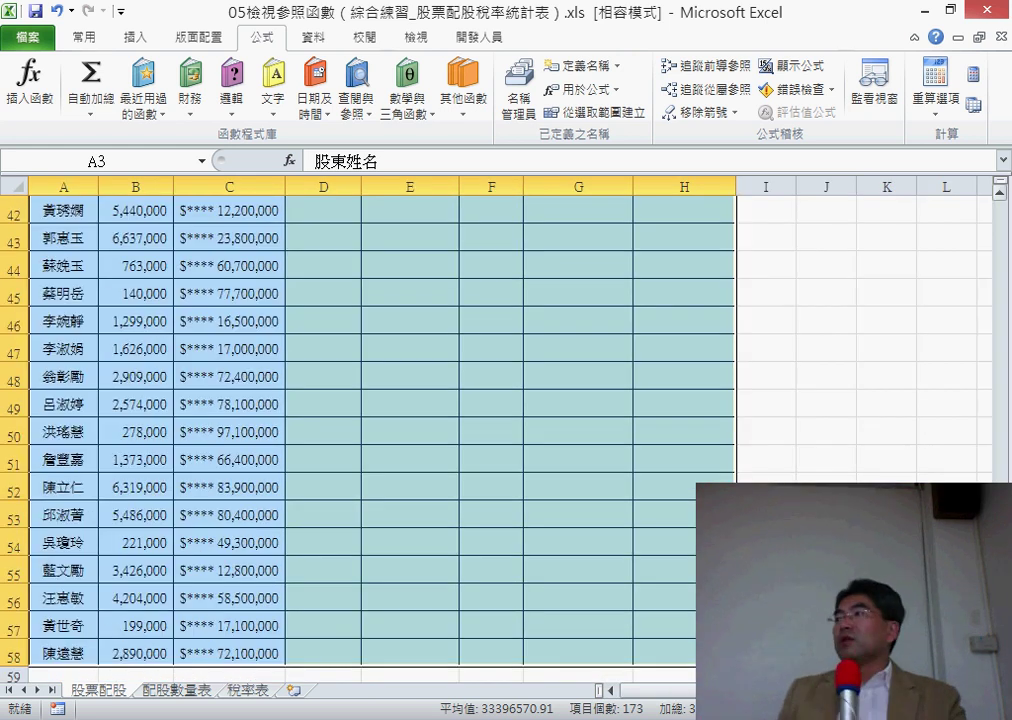
pyautogui.scroll(3, 620, 553)
pyautogui.scroll(10, 976, 209)
pyautogui.scroll(1, 971, 208)
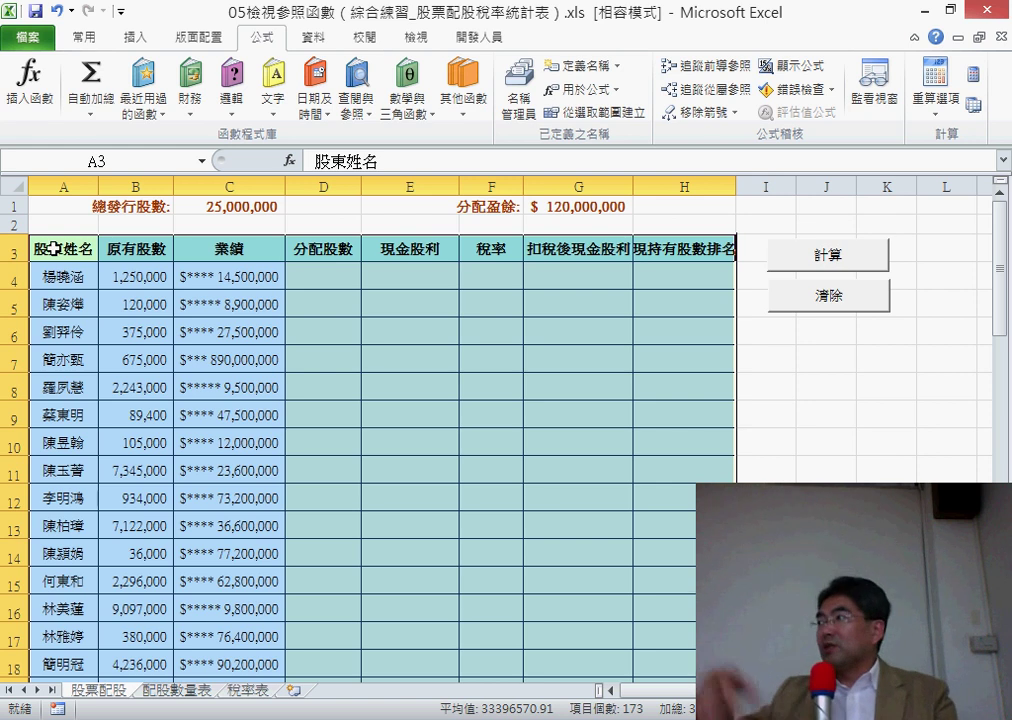
pyautogui.moveTo(996, 305)
pyautogui.mouseDown()
pyautogui.moveTo(996, 440)
pyautogui.moveTo(1008, 480)
pyautogui.mouseUp()
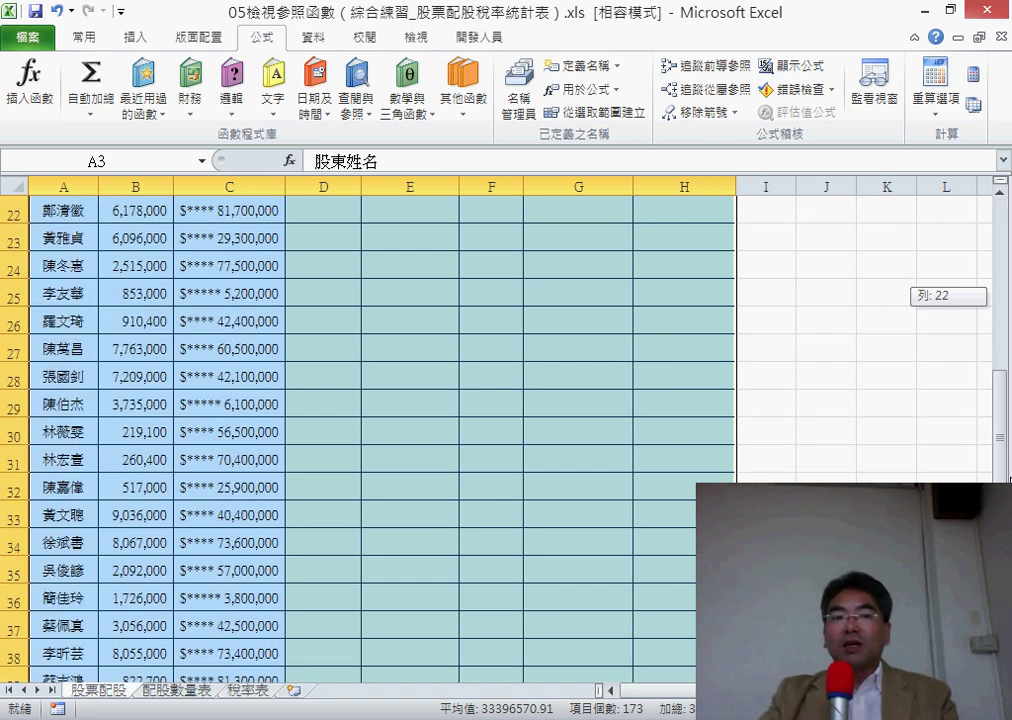
pyautogui.moveTo(1000, 437); pyautogui.dragTo(1000, 268)
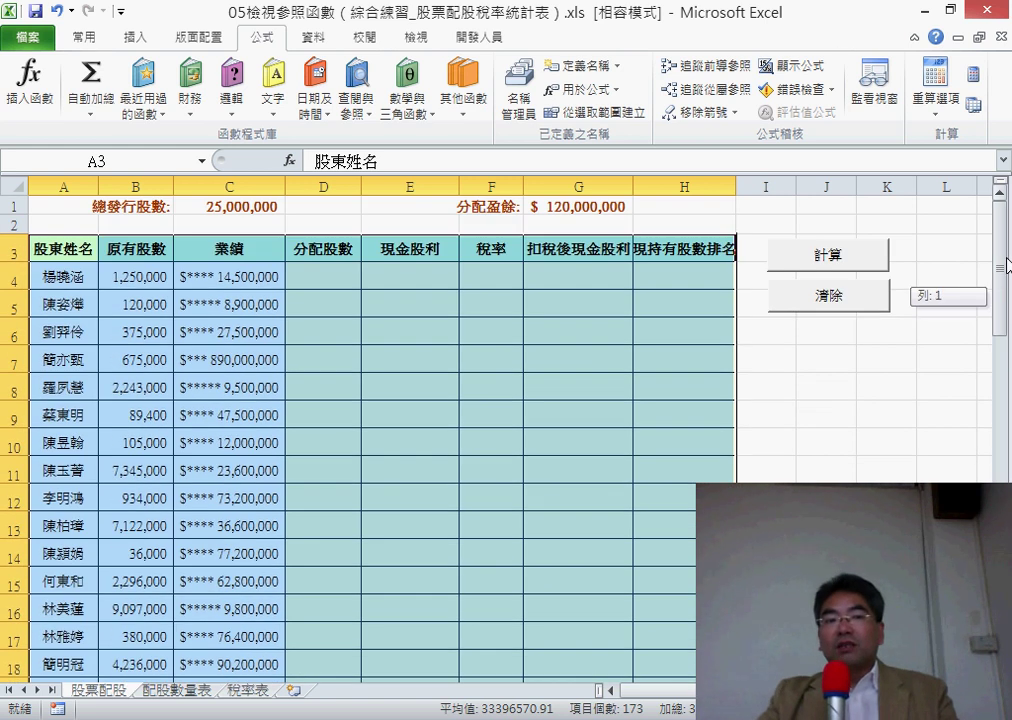
# Create names from the selection using only the top-row headers, with left column unticked
pyautogui.click(592, 118)
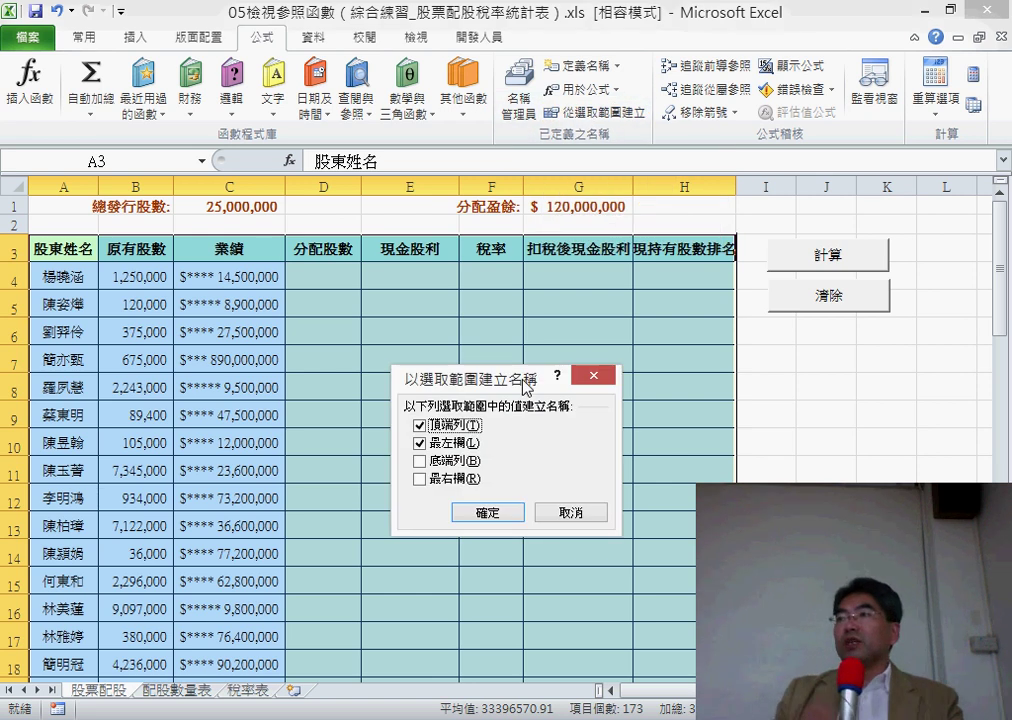
pyautogui.moveTo(527, 386); pyautogui.dragTo(724, 156)
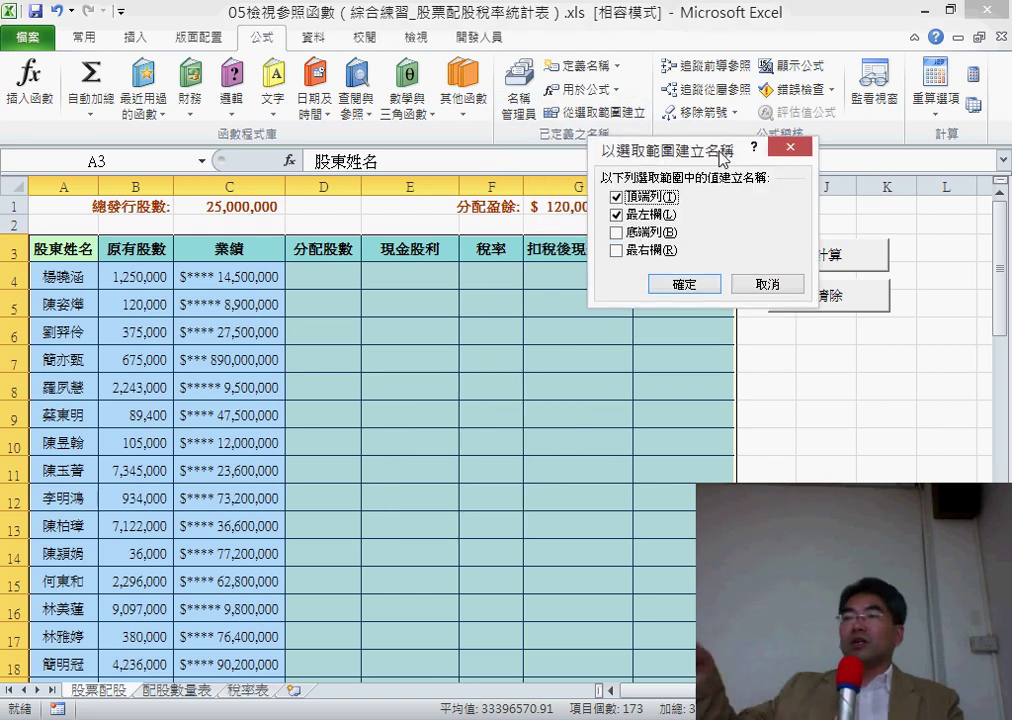
pyautogui.click(617, 214)
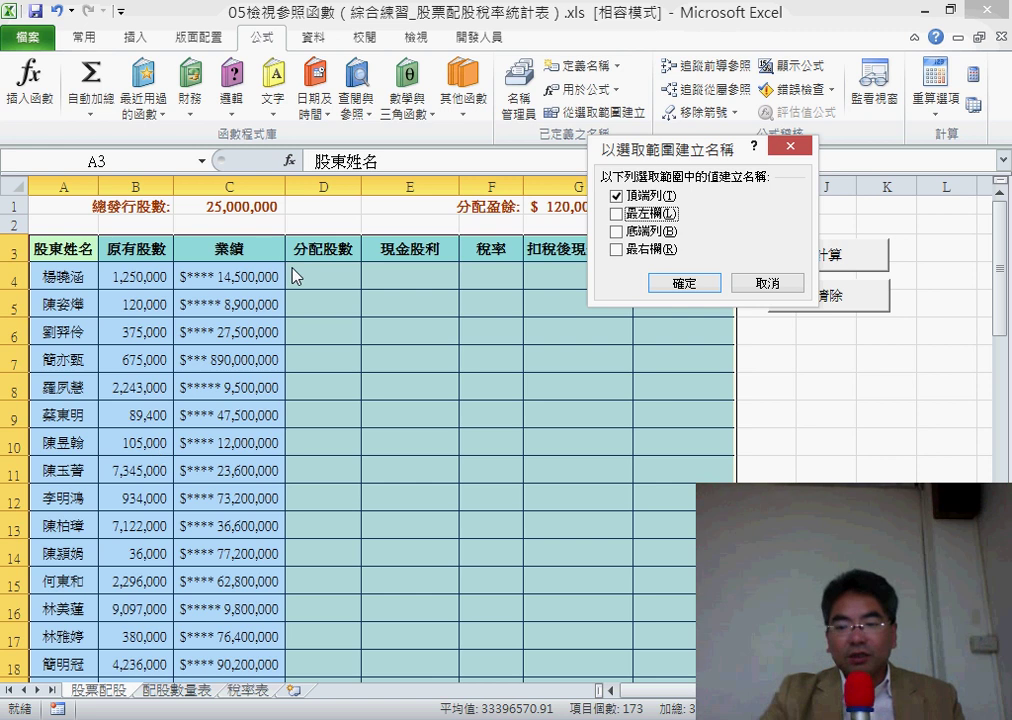
pyautogui.moveTo(694, 153)
pyautogui.mouseDown()
pyautogui.moveTo(688, 330)
pyautogui.moveTo(591, 322)
pyautogui.mouseUp()
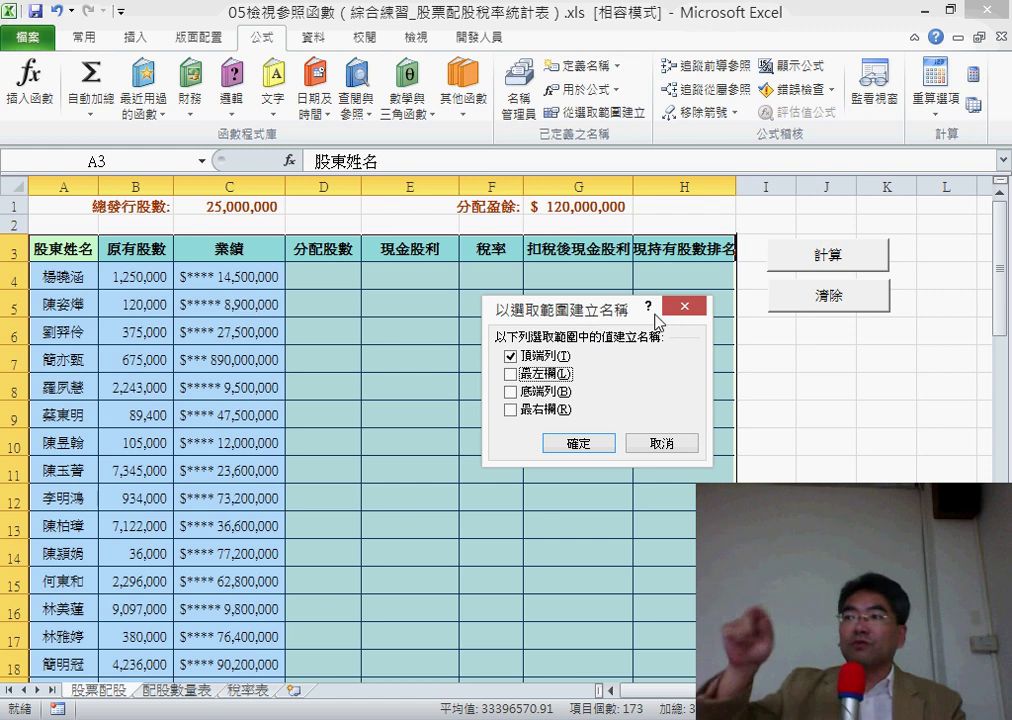
pyautogui.click(585, 443)
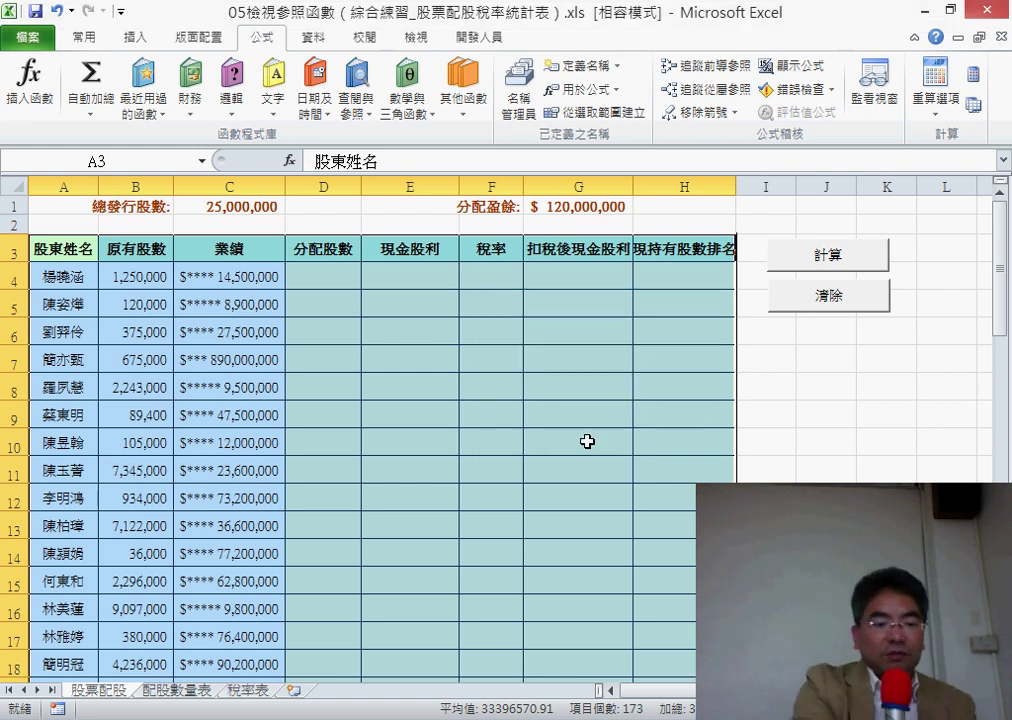
# Name range A2:C7 on the 配股數量表 sheet as 配股數量表 through the Name Box
pyautogui.click(180, 690)
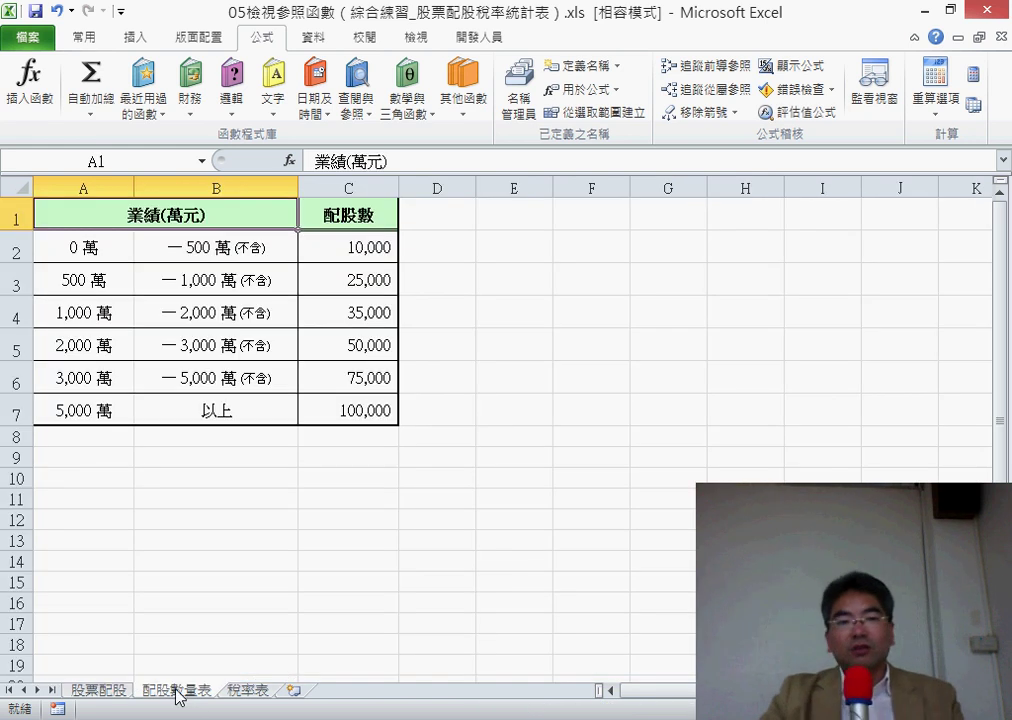
pyautogui.doubleClick(178, 691)
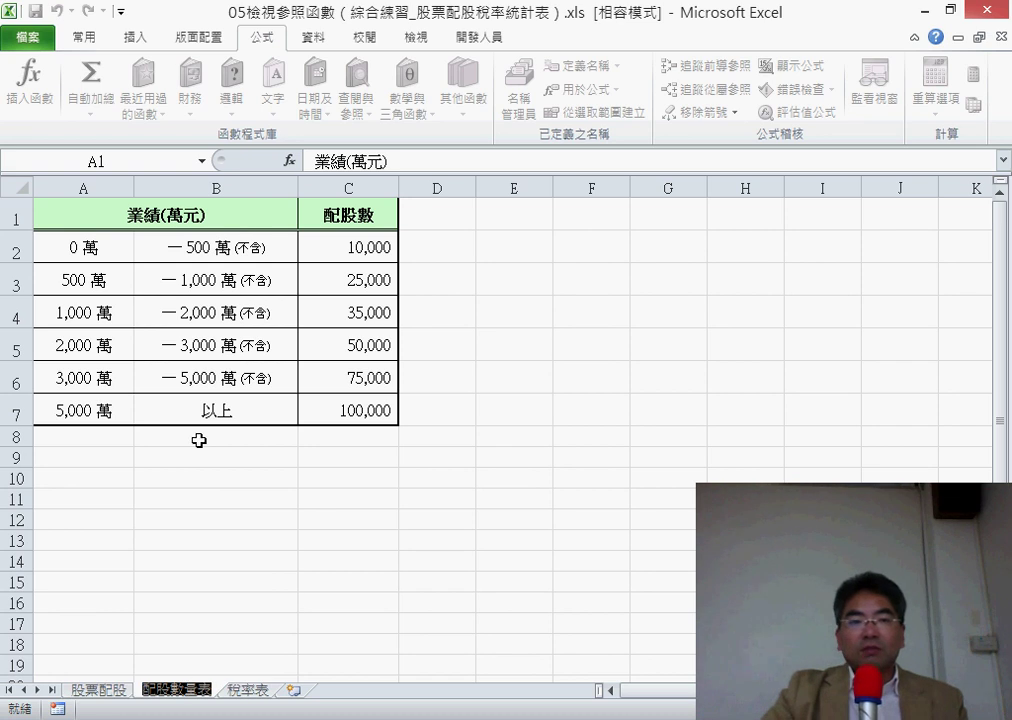
pyautogui.moveTo(65, 257); pyautogui.dragTo(343, 409)
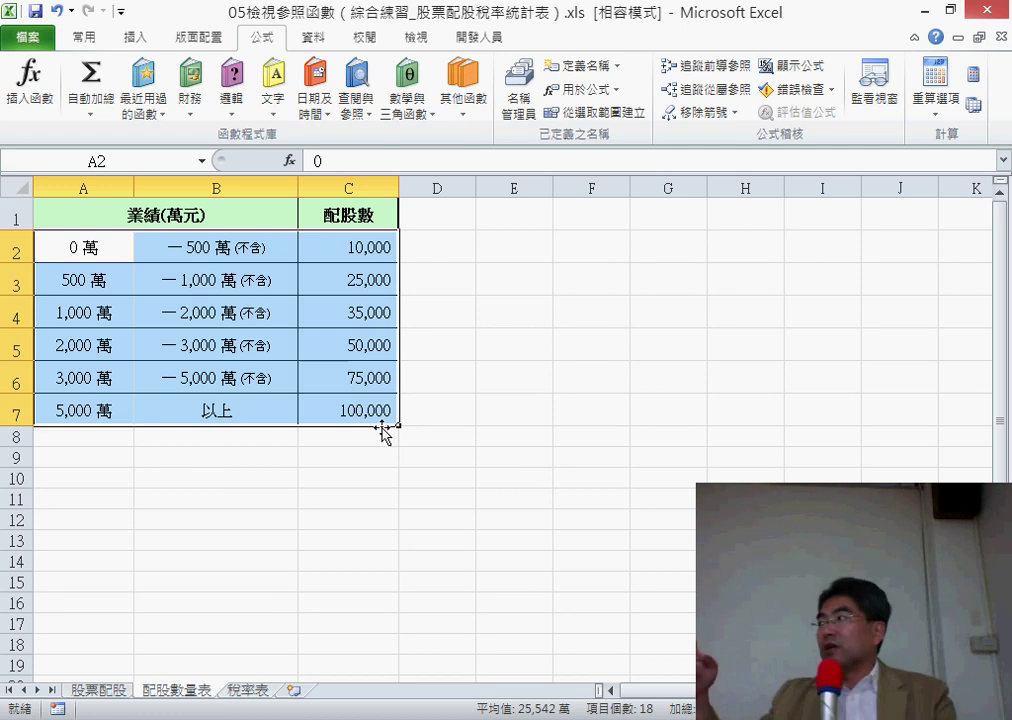
pyautogui.click(137, 161)
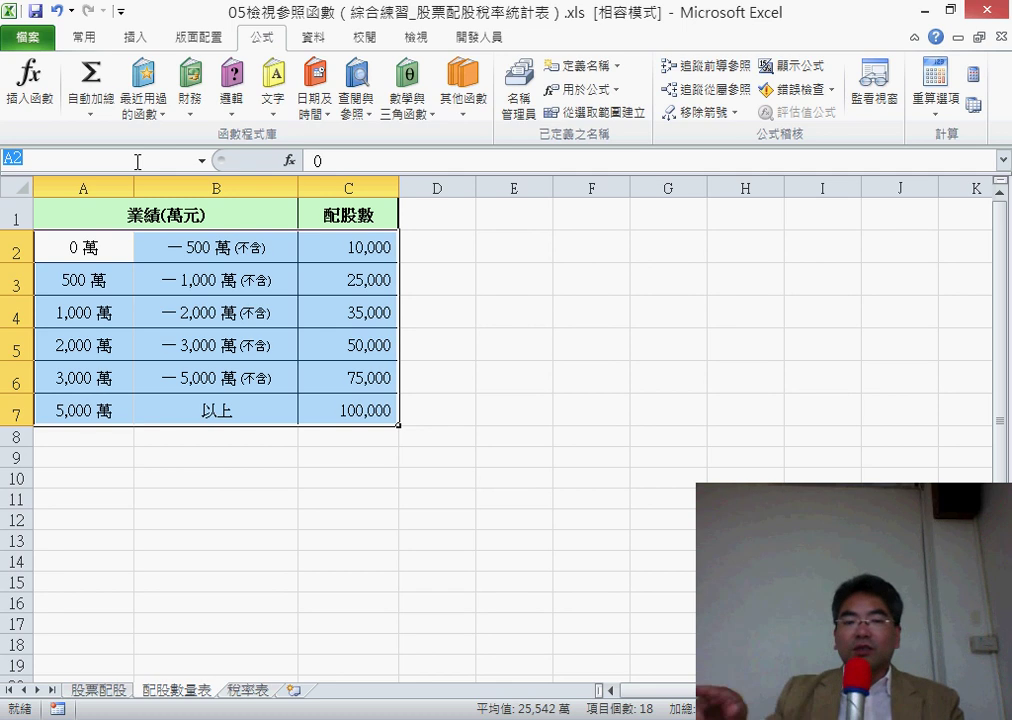
pyautogui.write('配股數量表')
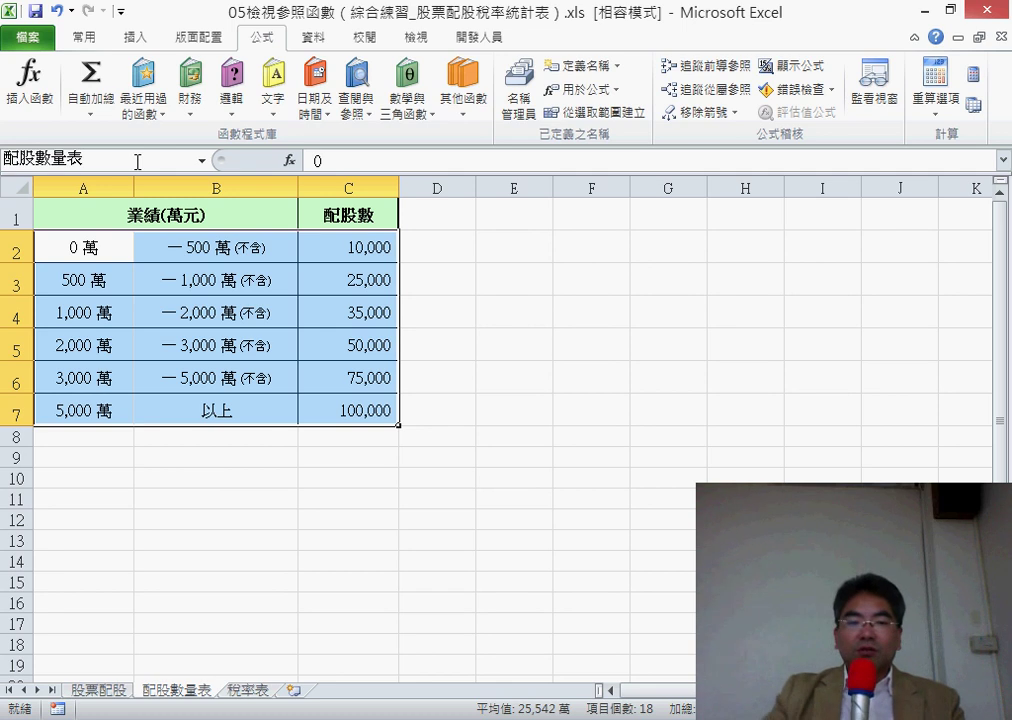
pyautogui.press('Return')
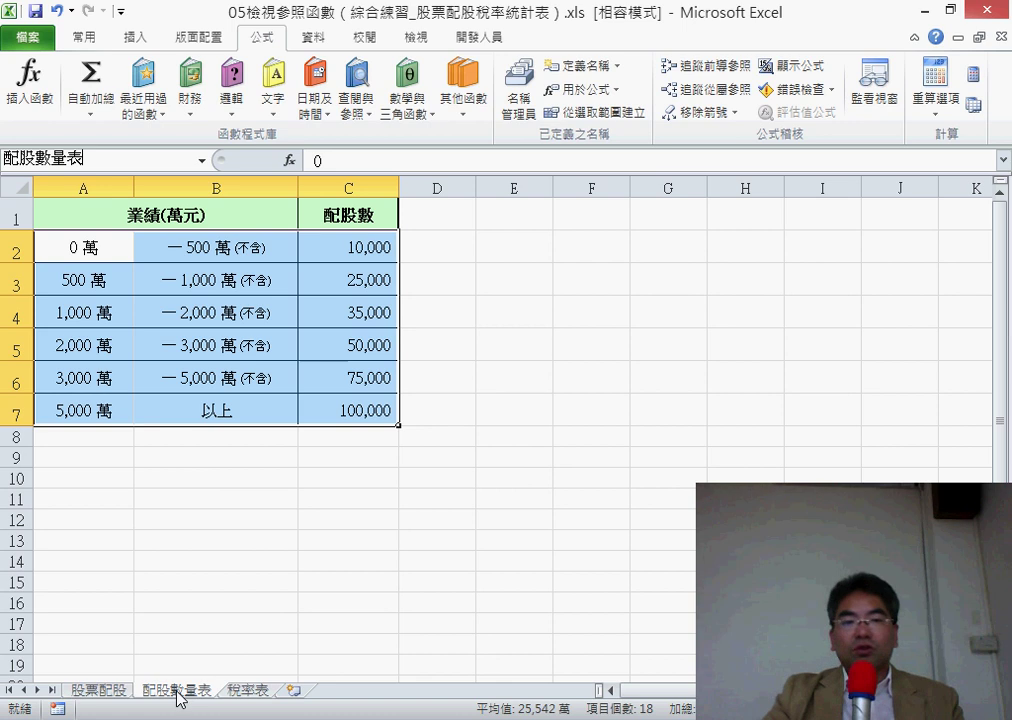
pyautogui.click(180, 692)
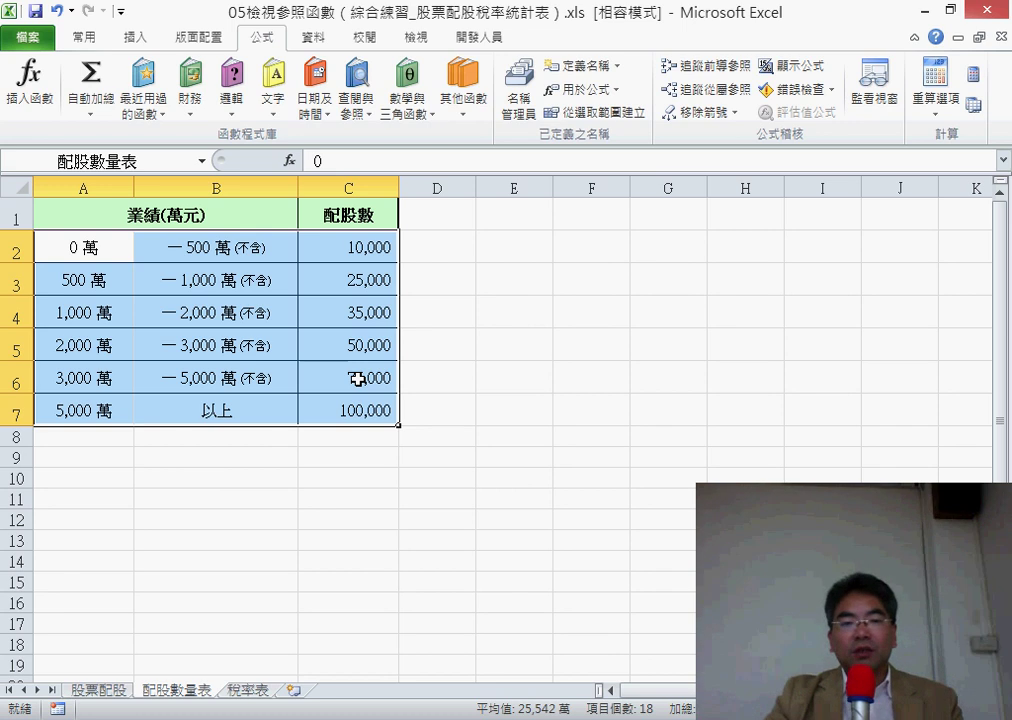
pyautogui.click(257, 691)
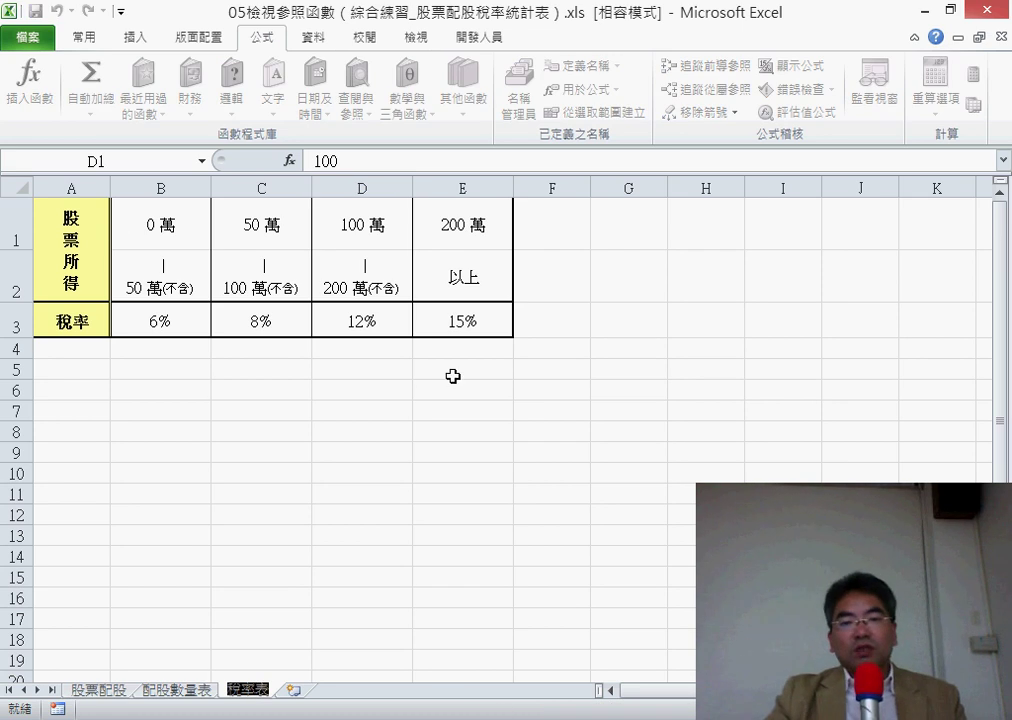
# Select B1:E3 on the 稅率表 sheet and name it 稅率表 in the Name Box
pyautogui.moveTo(172, 218)
pyautogui.mouseDown()
pyautogui.moveTo(378, 304)
pyautogui.moveTo(453, 320)
pyautogui.mouseUp()
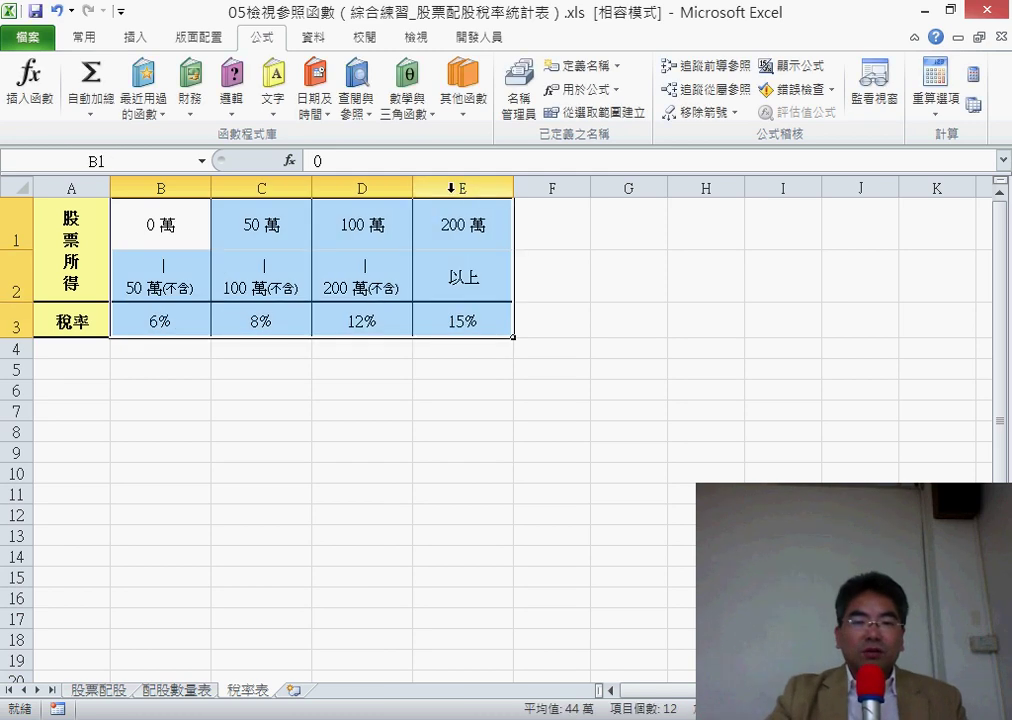
pyautogui.moveTo(166, 225); pyautogui.dragTo(463, 318)
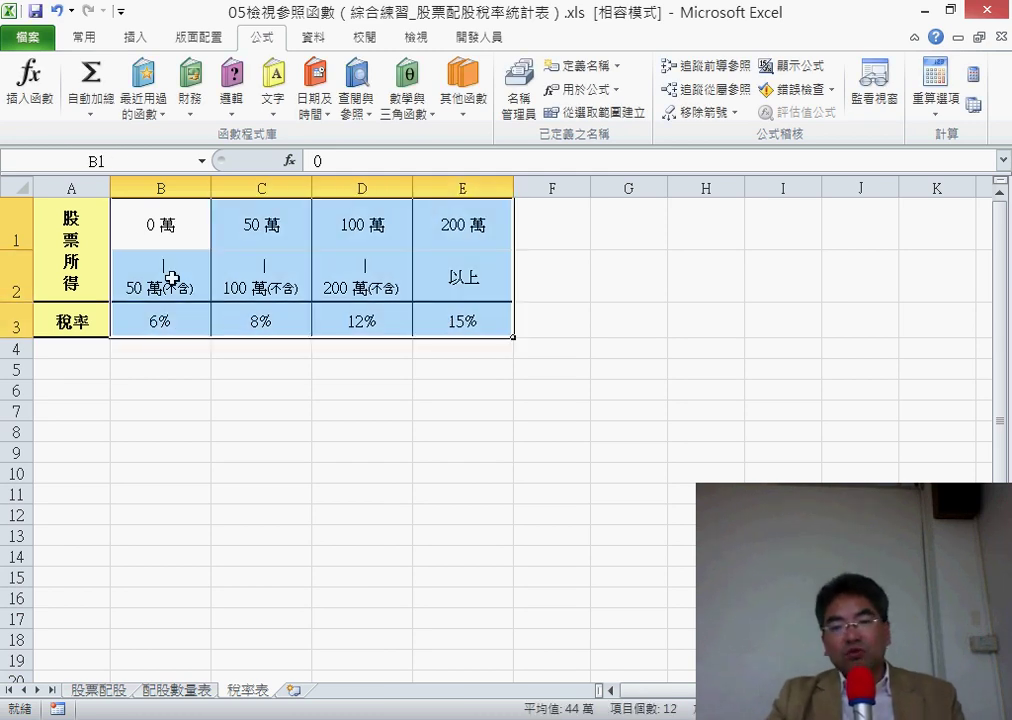
pyautogui.click(120, 160)
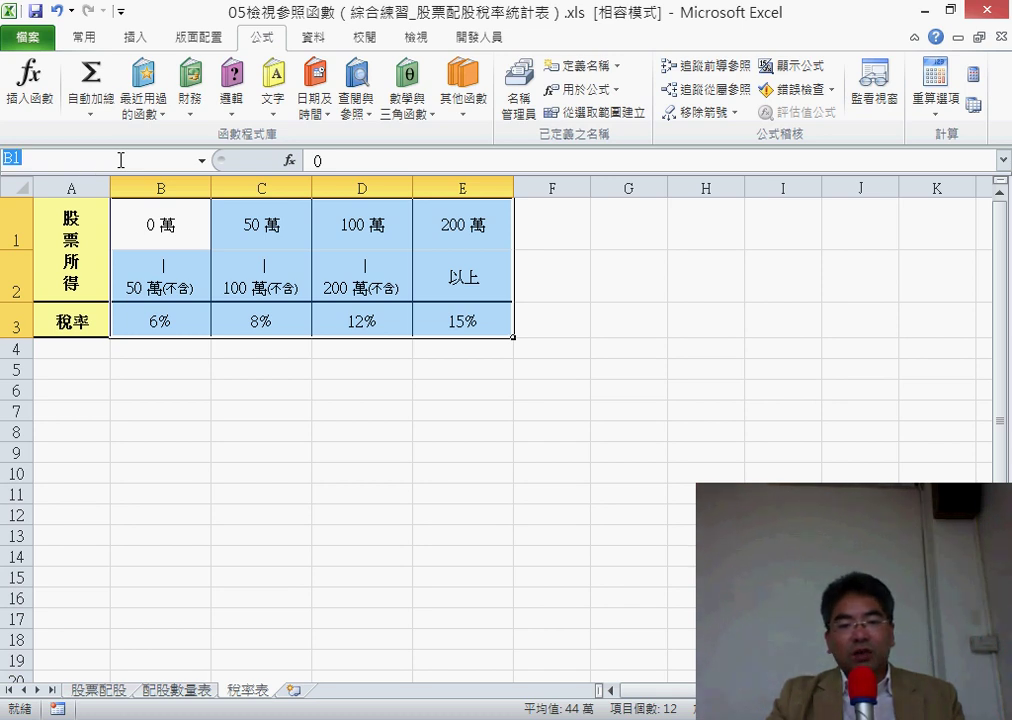
pyautogui.write('稅率表')
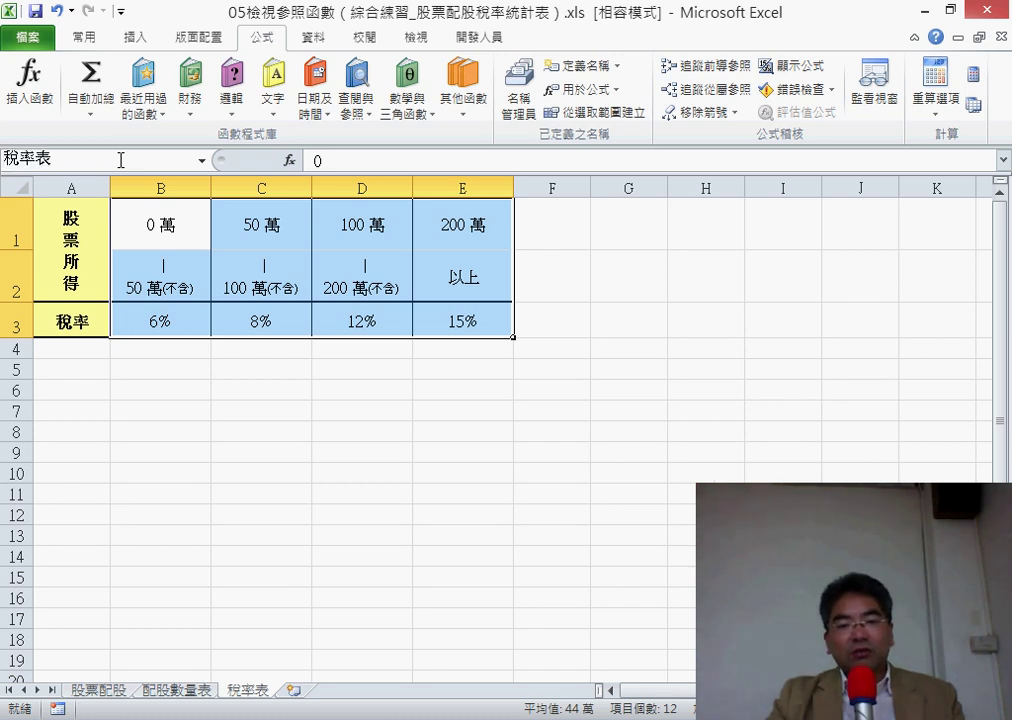
pyautogui.press('Return')
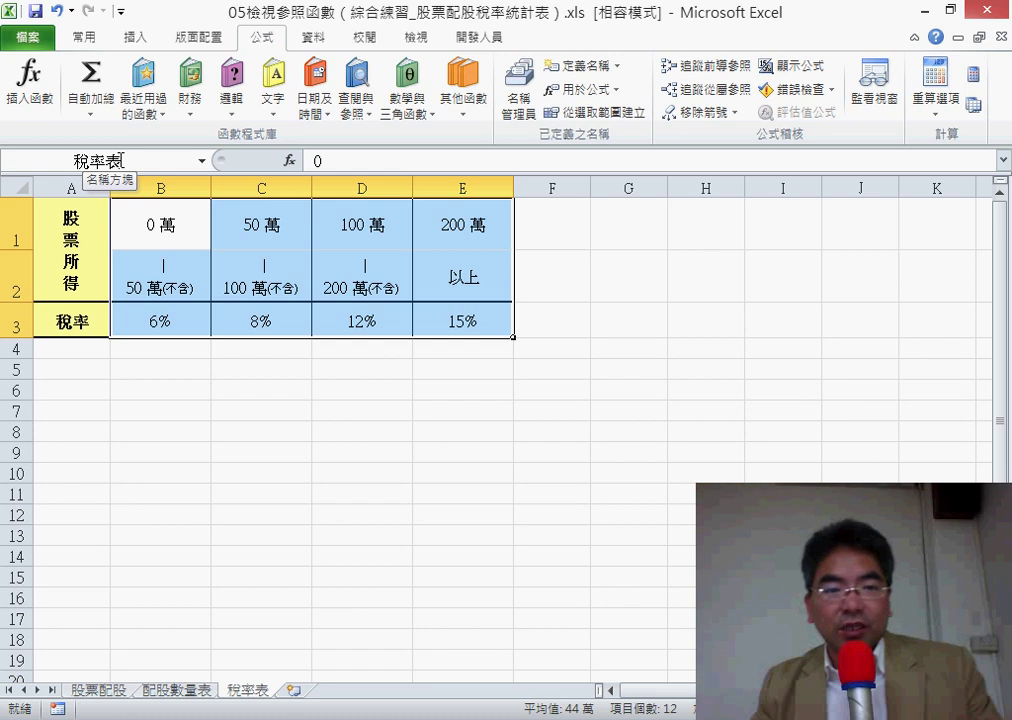
# Select D4 on 股票配股, read the steps in 05檢視與參照函數練習.xls, then return to the dividend workbook
pyautogui.click(98, 692)
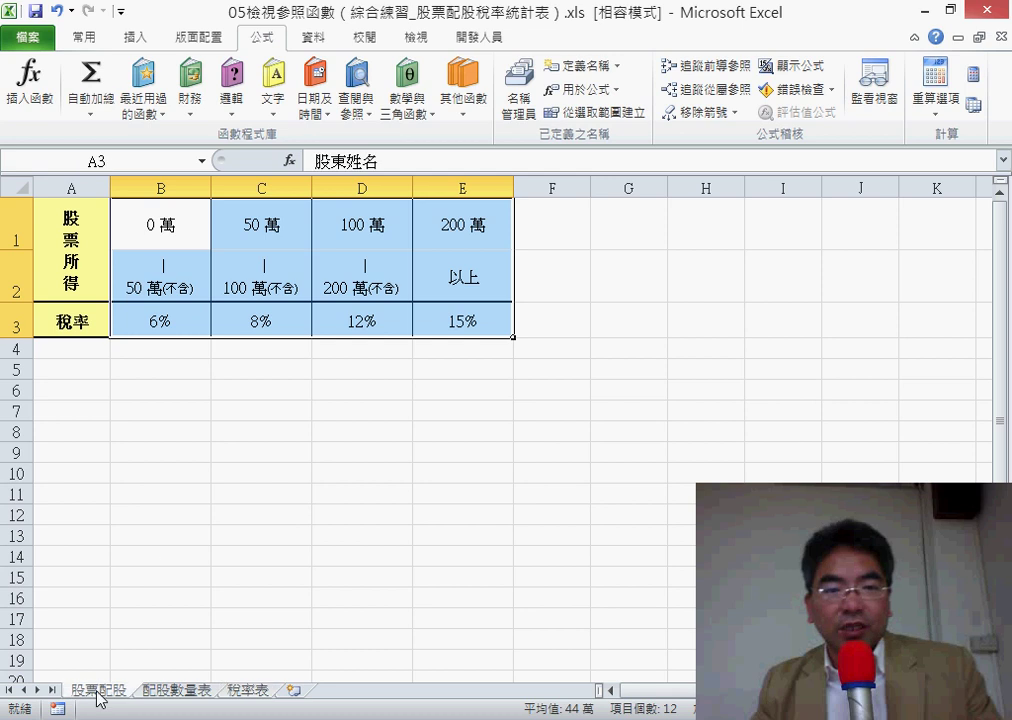
pyautogui.click(323, 277)
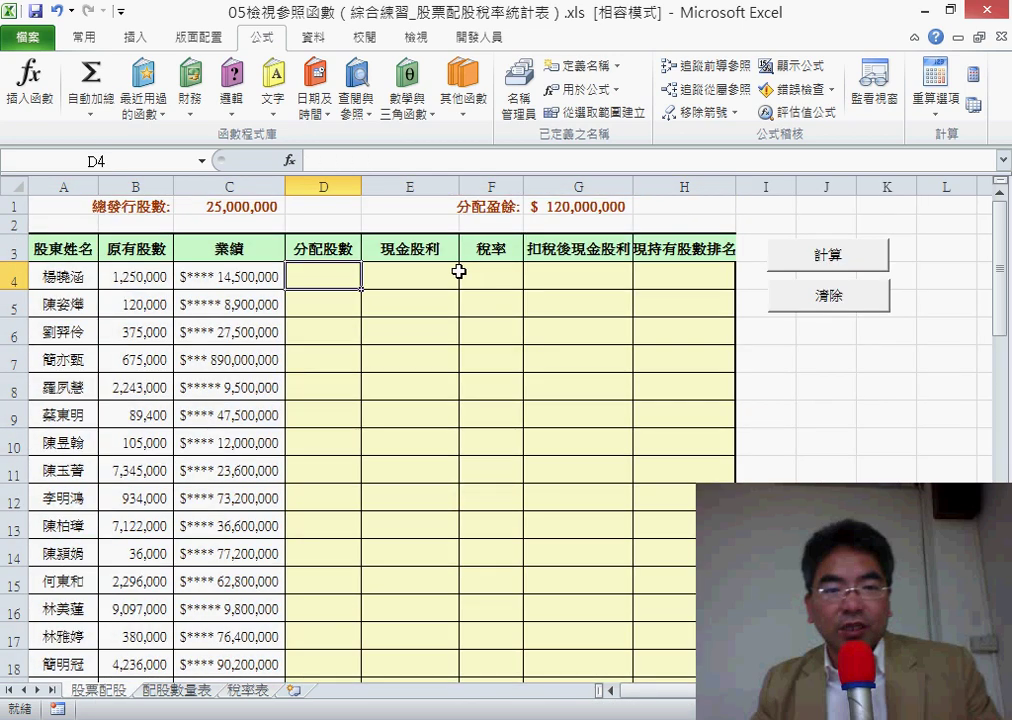
pyautogui.keyDown('ctrl'); pyautogui.scroll(1, 621, 331); pyautogui.keyUp('ctrl')
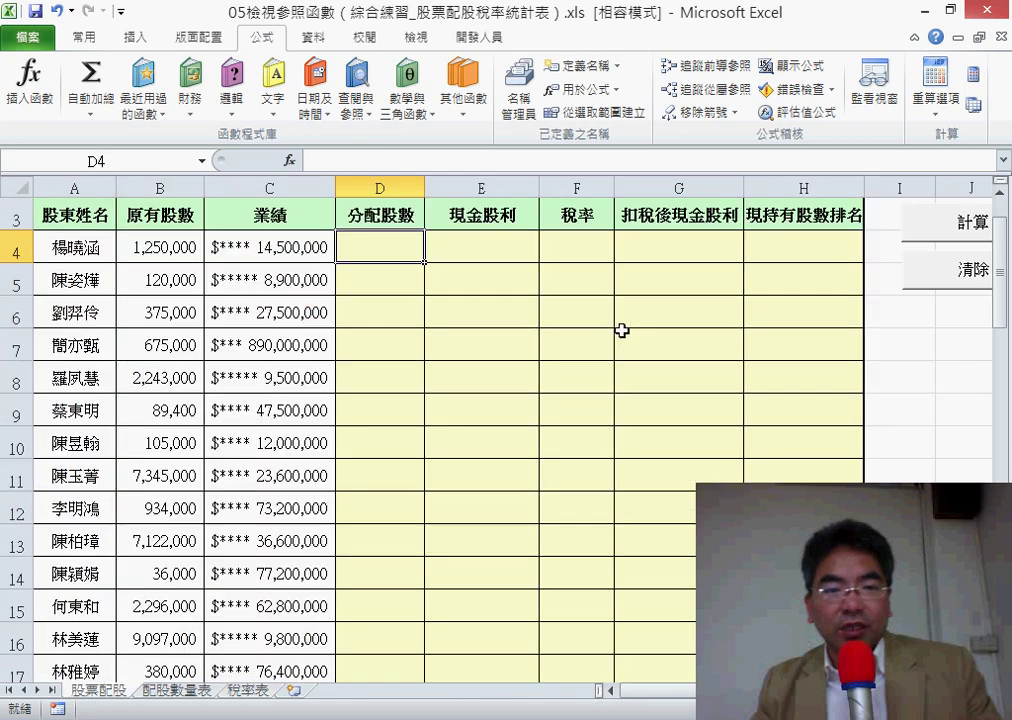
pyautogui.moveTo(1003, 270); pyautogui.dragTo(1005, 250)
pyautogui.moveTo(395, 714)
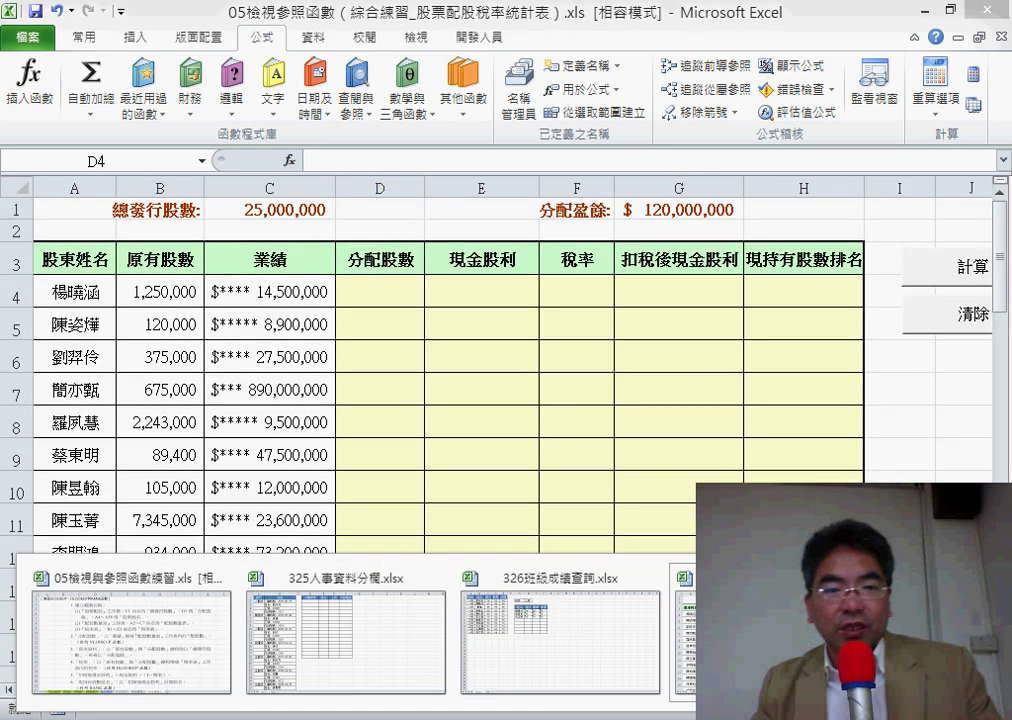
pyautogui.click(129, 660)
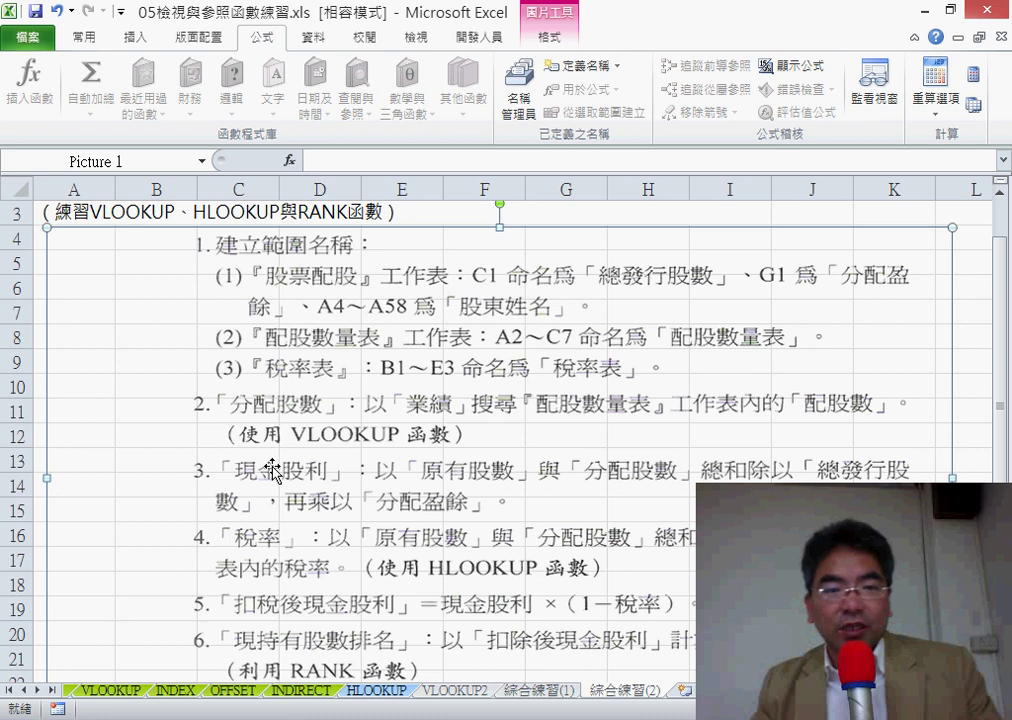
pyautogui.click(962, 36)
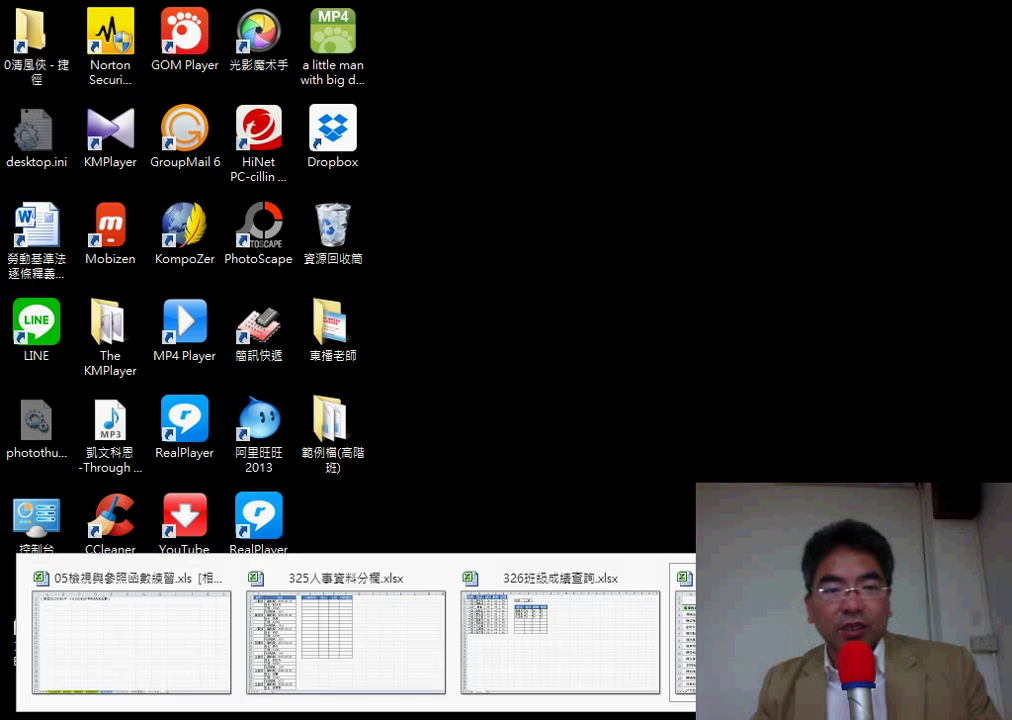
pyautogui.click(122, 637)
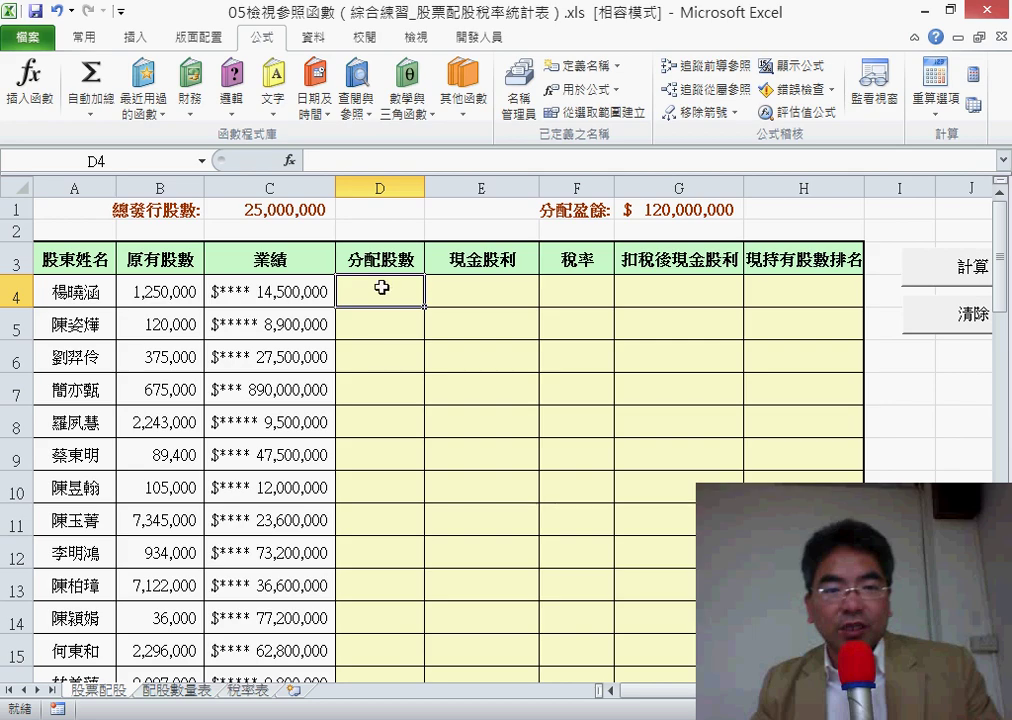
# Look up the first shareholder's bracket and paste its 35,000 share count into D4 as a trial
pyautogui.click(300, 291)
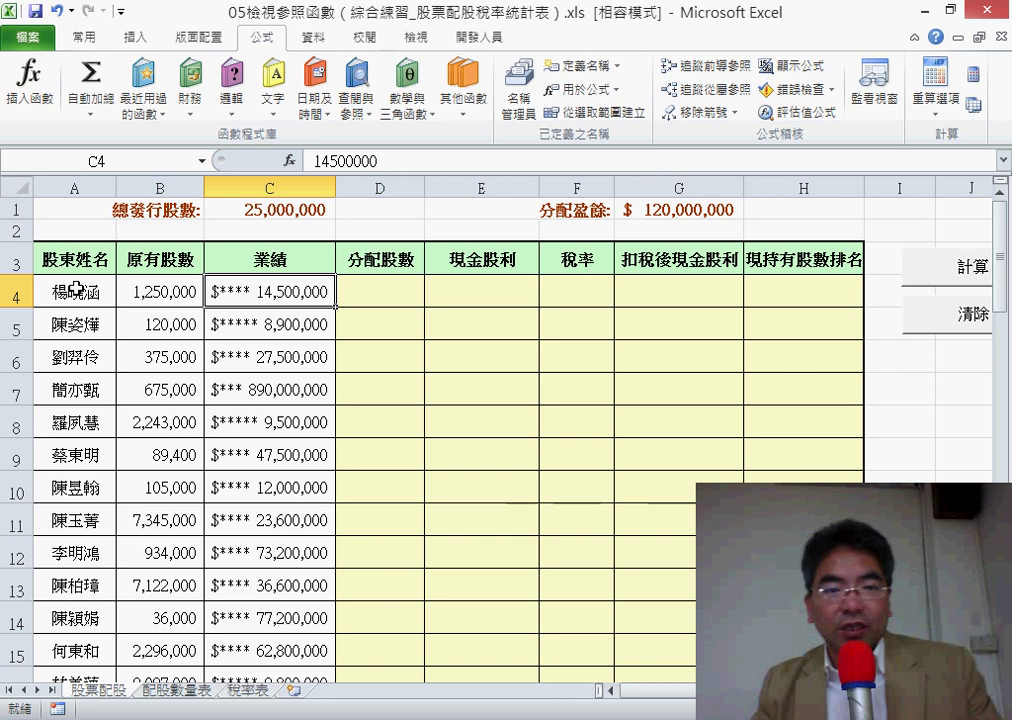
pyautogui.click(78, 296)
pyautogui.click(317, 292)
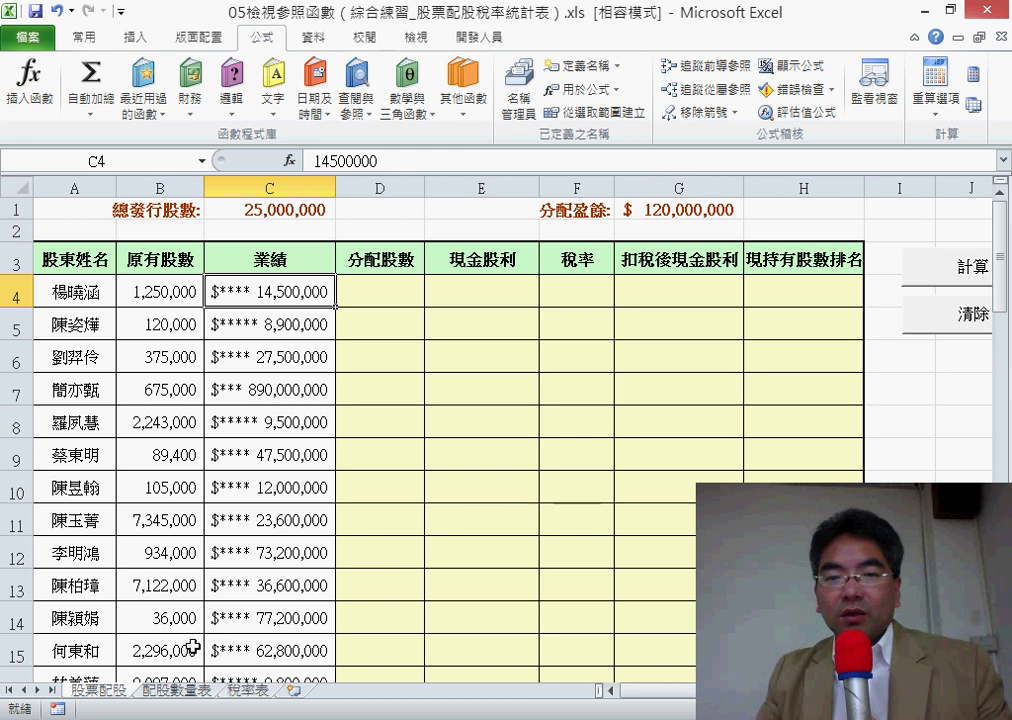
pyautogui.click(176, 692)
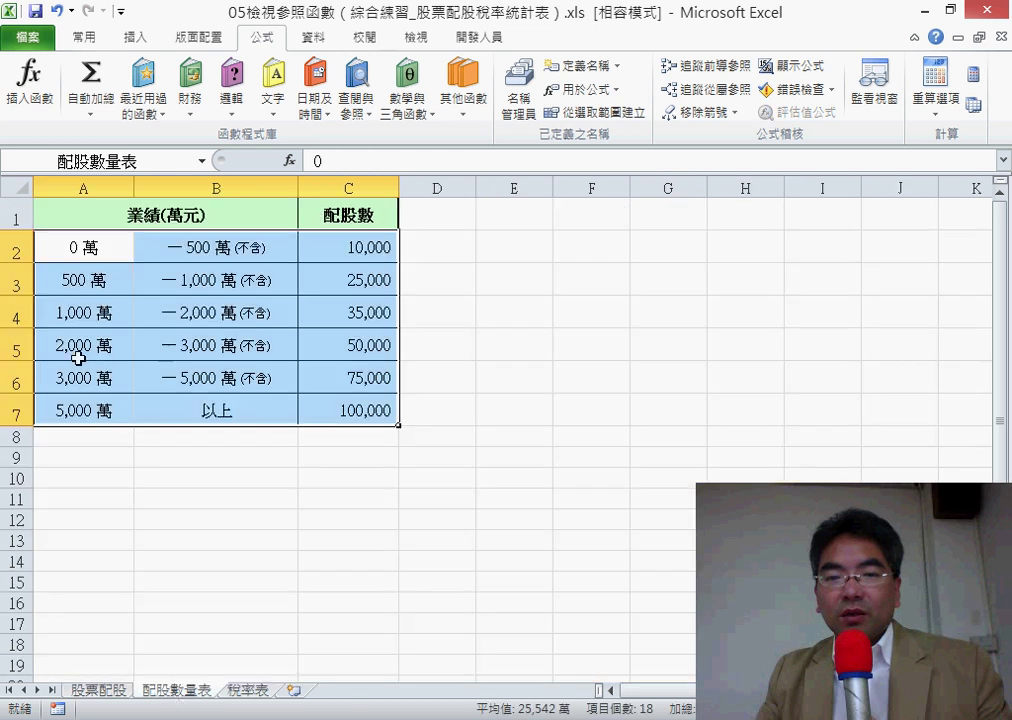
pyautogui.moveTo(75, 314); pyautogui.dragTo(343, 305)
pyautogui.click(375, 310)
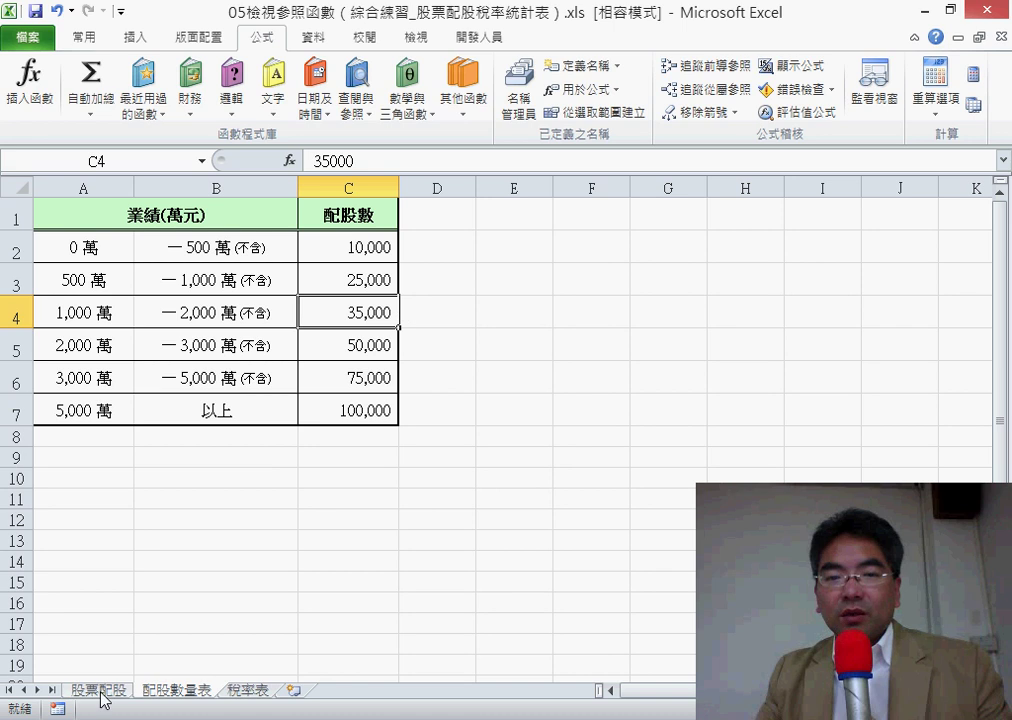
pyautogui.hotkey('ctrl', 'c')
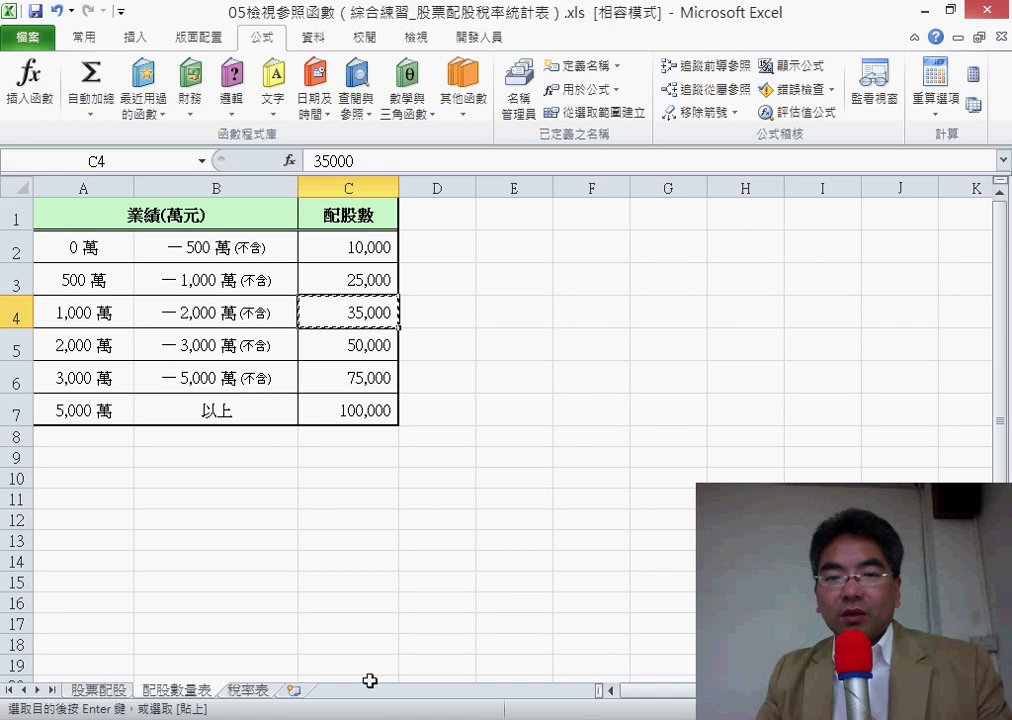
pyautogui.click(97, 689)
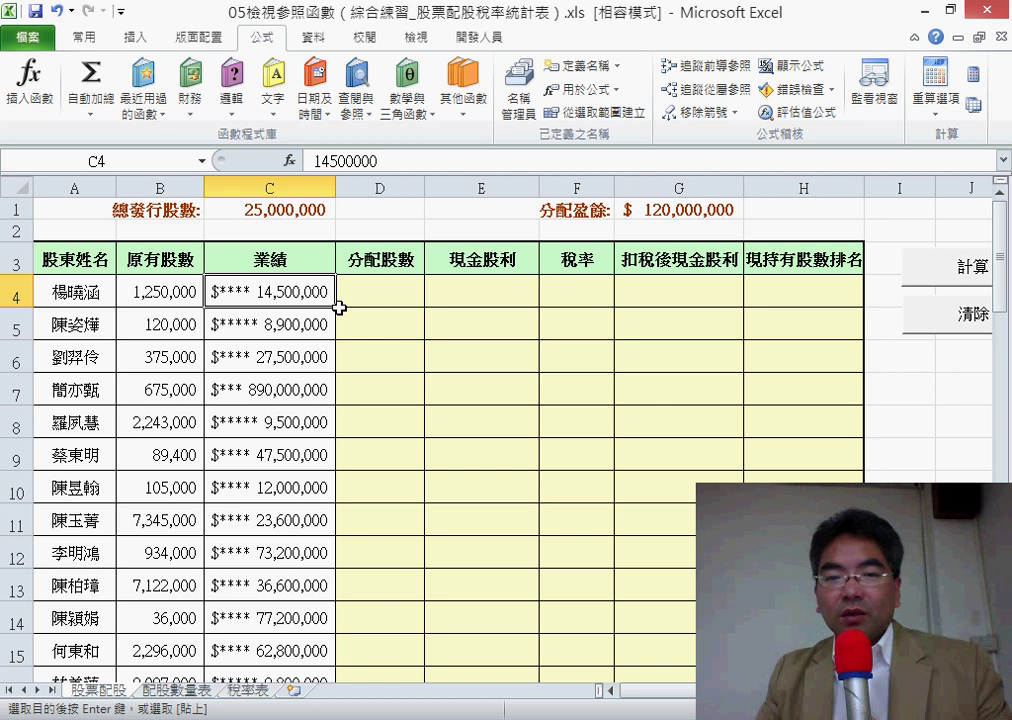
pyautogui.click(401, 286)
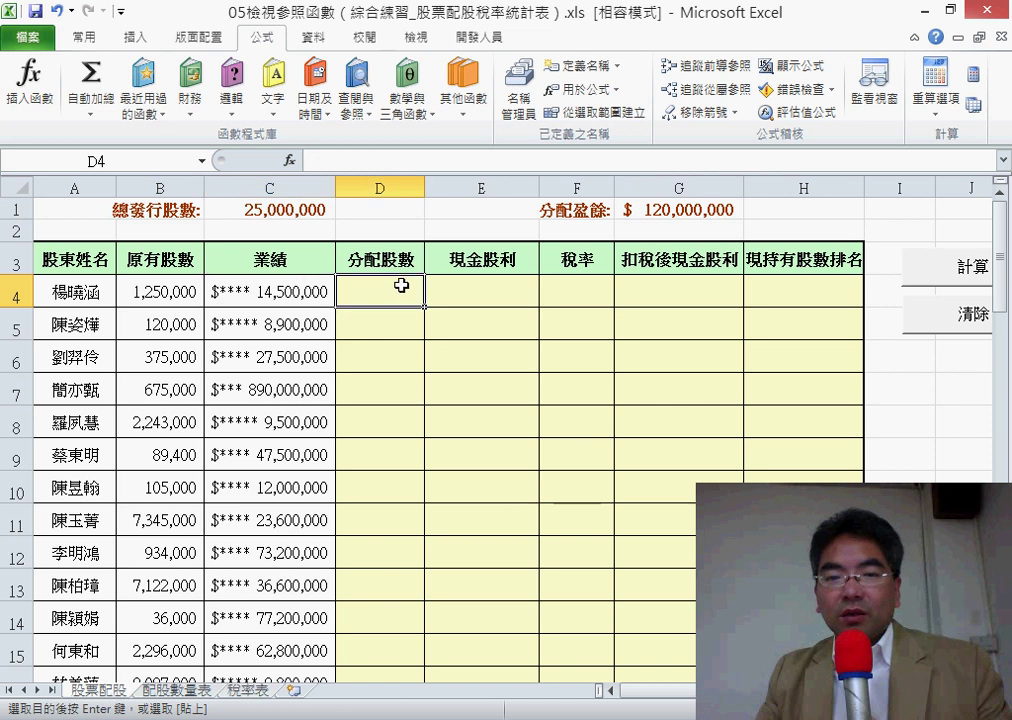
pyautogui.hotkey('ctrl', 'v')
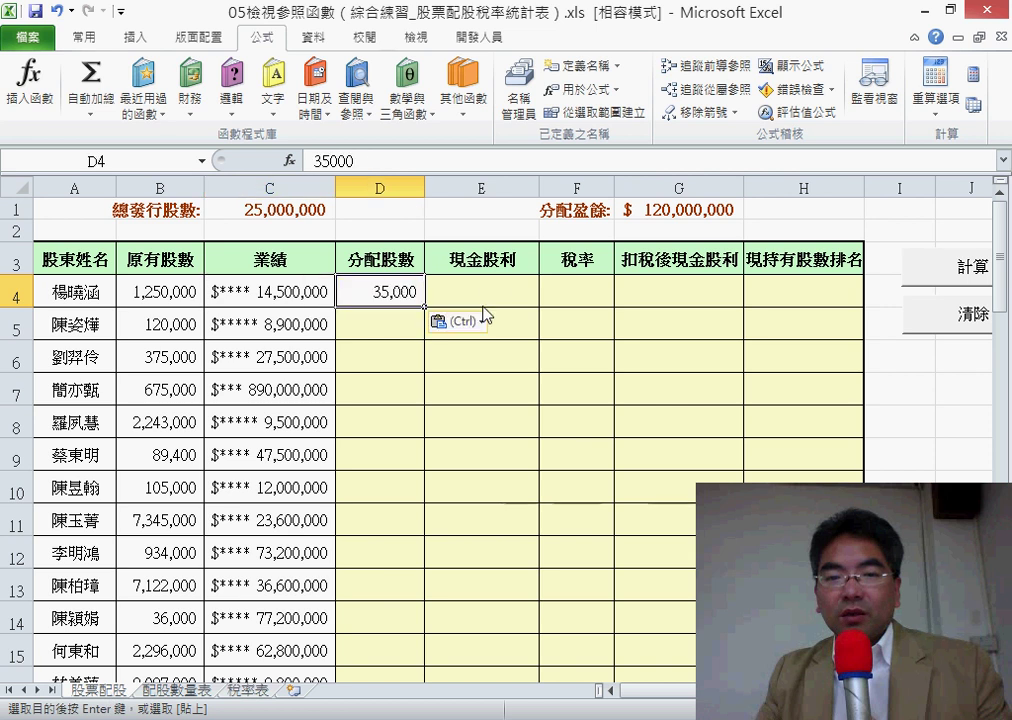
# Check the next shareholder's 500萬–1,000萬 bracket (25,000 shares), then clear the trial 35,000 from D4
pyautogui.click(273, 332)
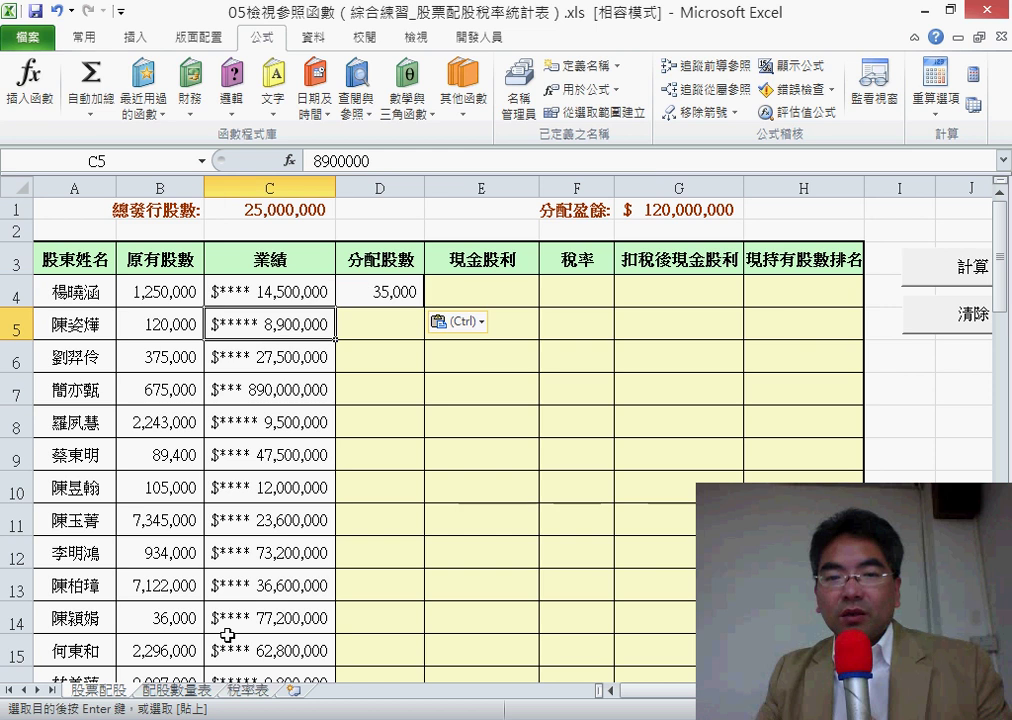
pyautogui.click(176, 689)
pyautogui.moveTo(85, 289); pyautogui.dragTo(260, 278)
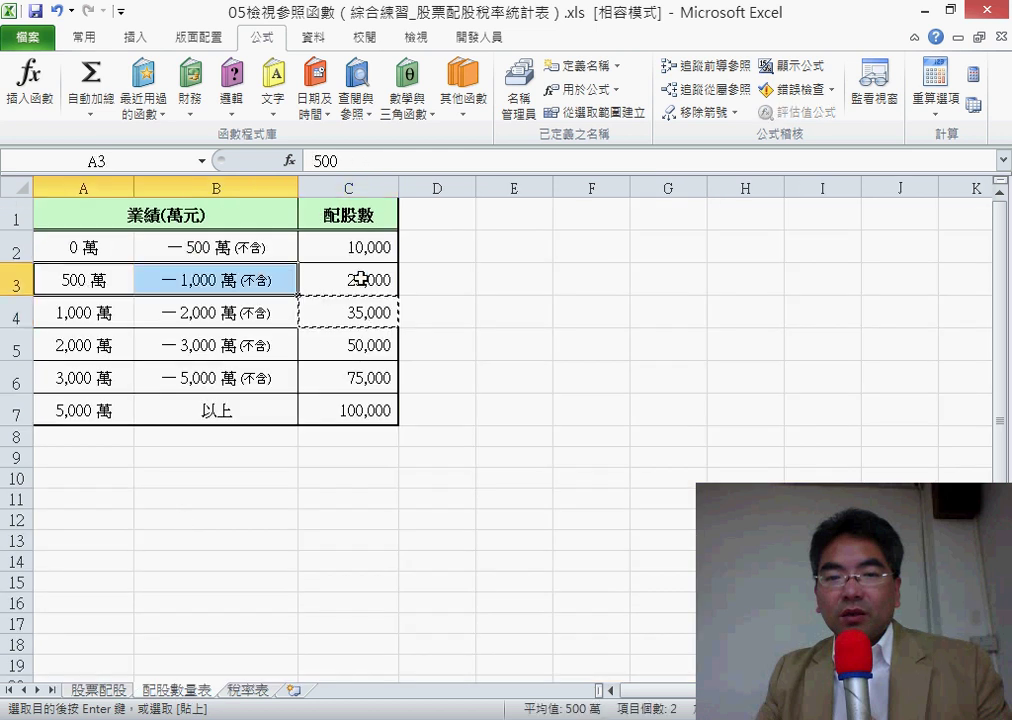
pyautogui.click(310, 278)
pyautogui.click(98, 690)
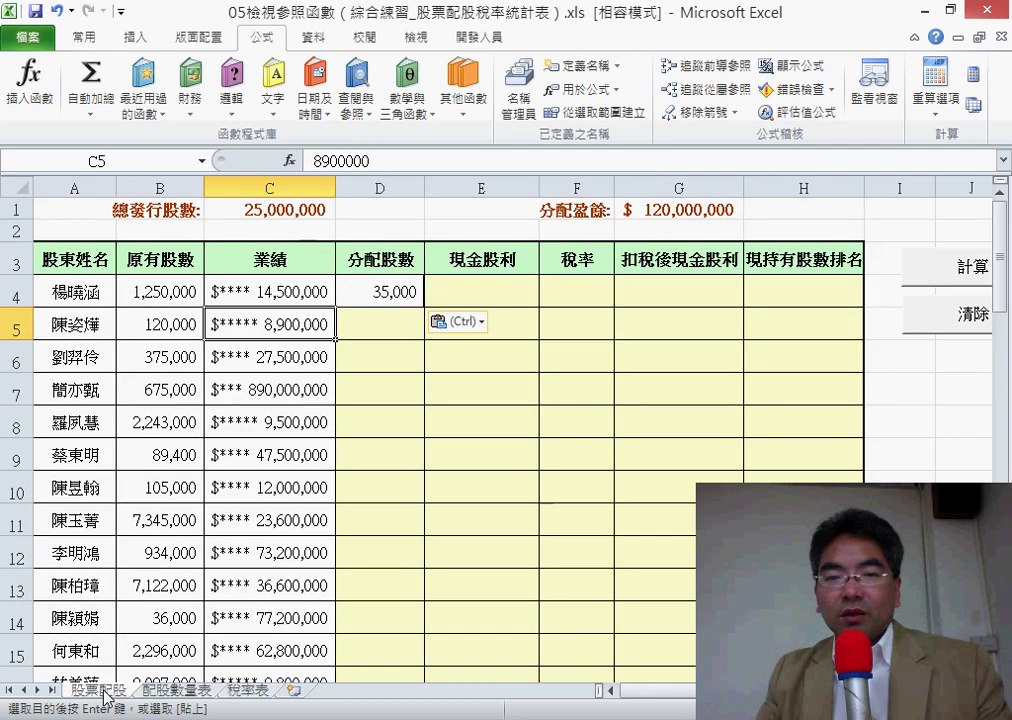
pyautogui.click(395, 298)
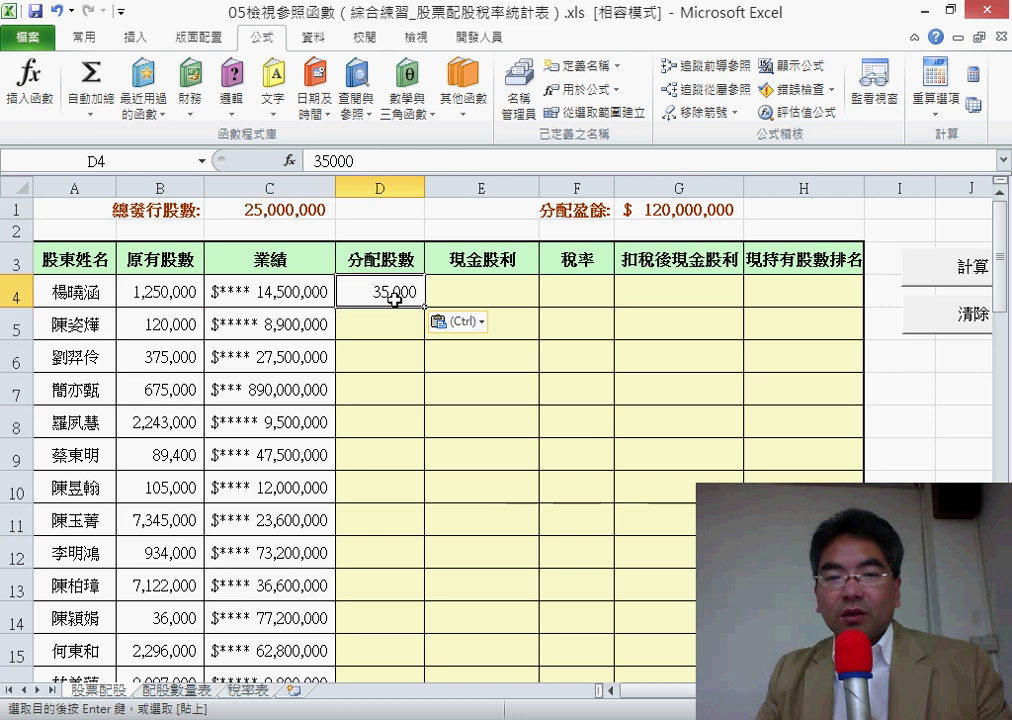
pyautogui.press('Delete')
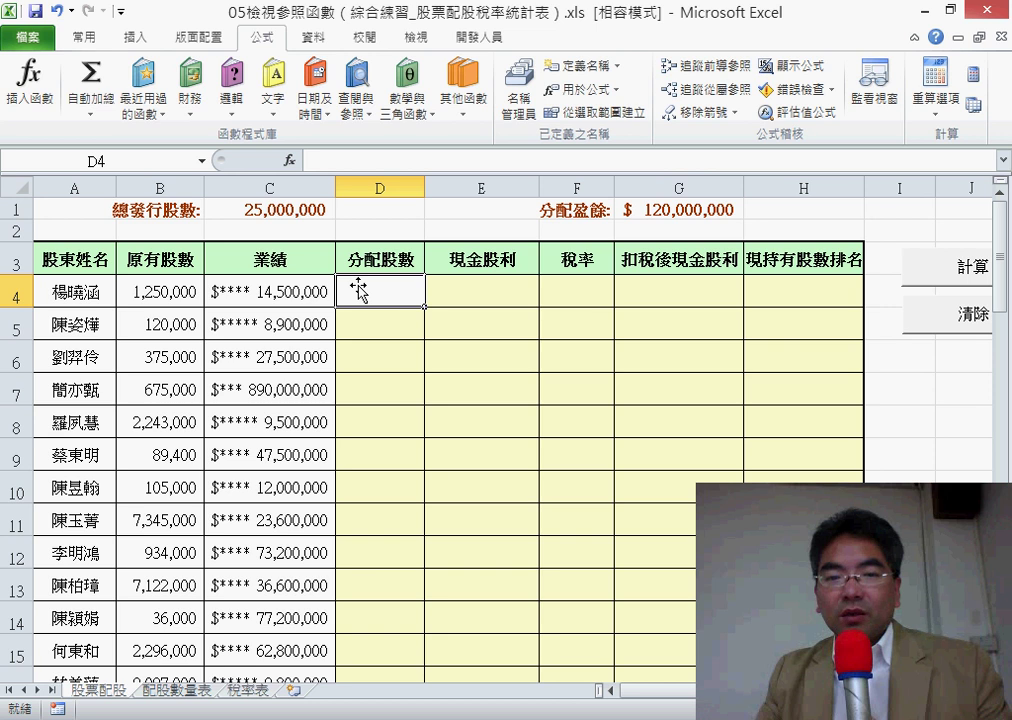
# Insert VLOOKUP into D4 from the 檢視與參照 category with Lookup_value C4 and Table_array 配股數量表 via F3
pyautogui.click(289, 160)
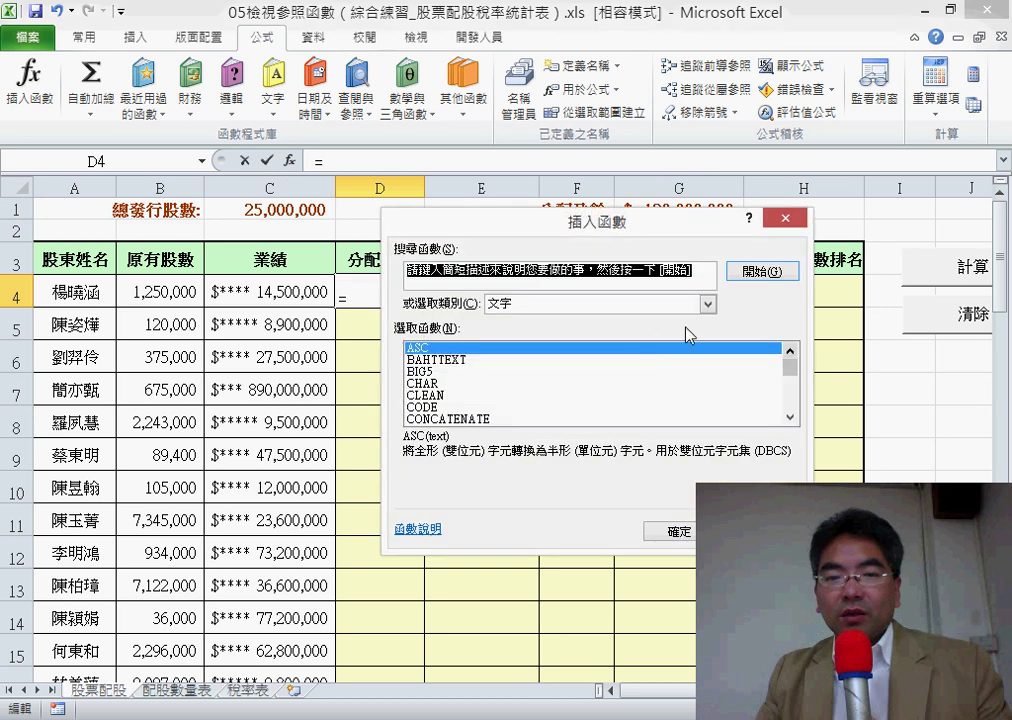
pyautogui.click(707, 304)
pyautogui.click(660, 402)
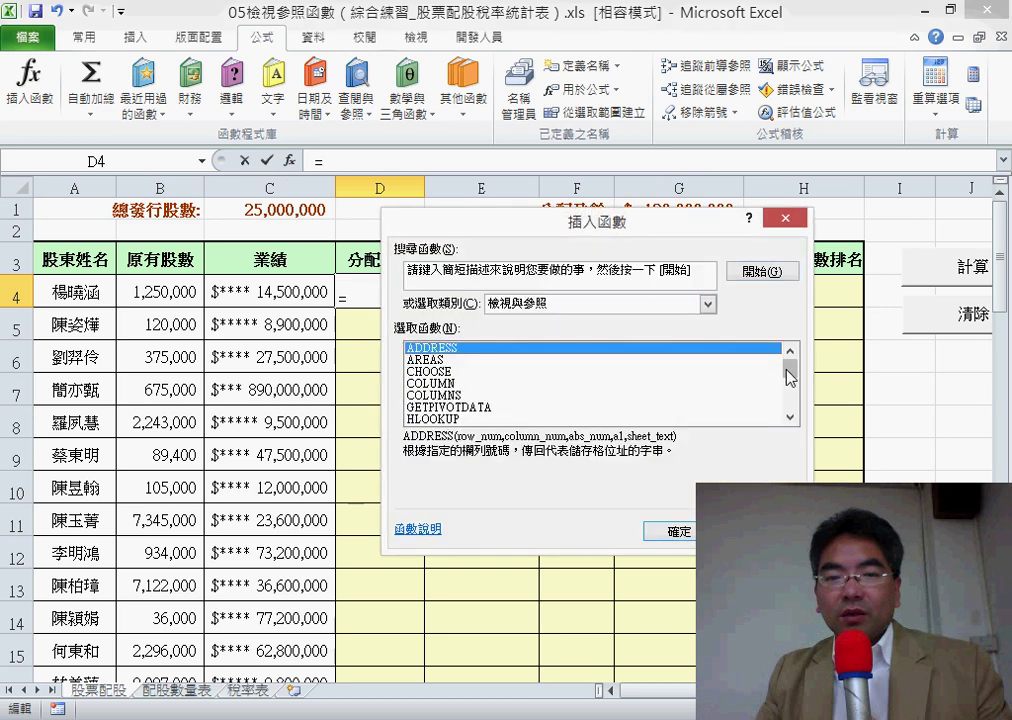
pyautogui.scroll(-4, 590, 385)
pyautogui.click(467, 420)
pyautogui.doubleClick(467, 420)
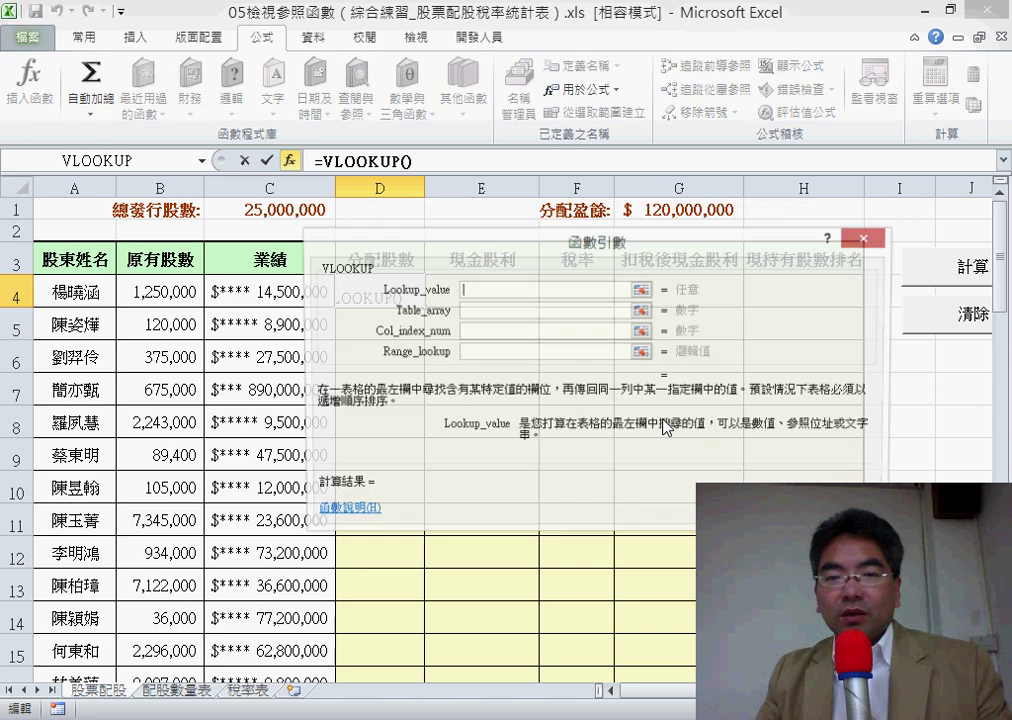
pyautogui.moveTo(460, 243); pyautogui.dragTo(752, 237)
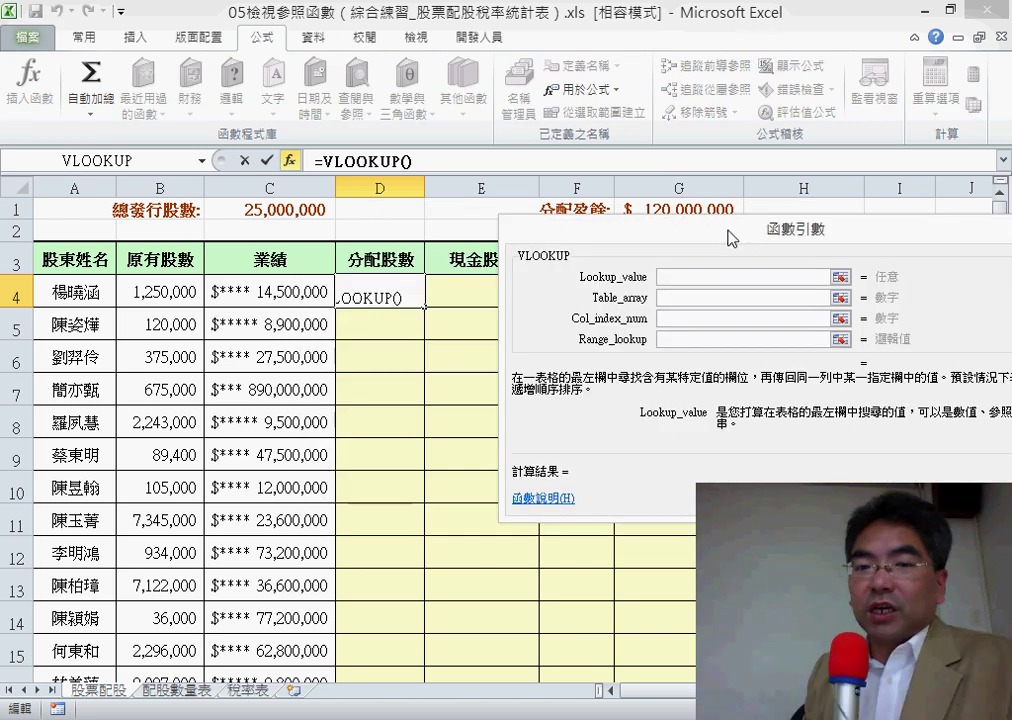
pyautogui.click(279, 295)
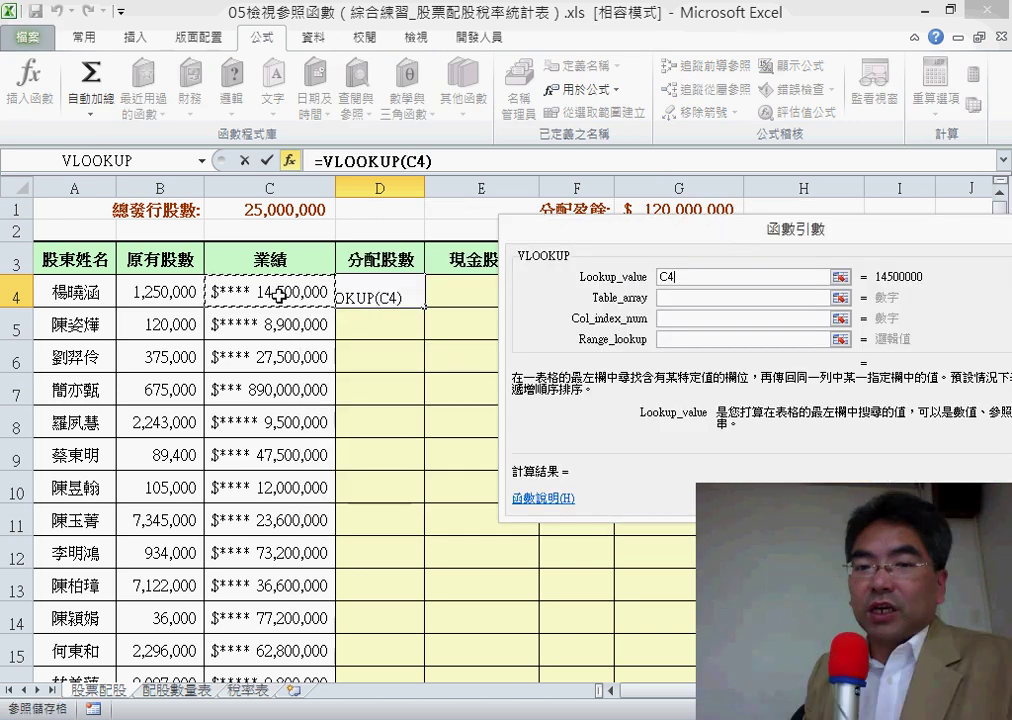
pyautogui.click(669, 297)
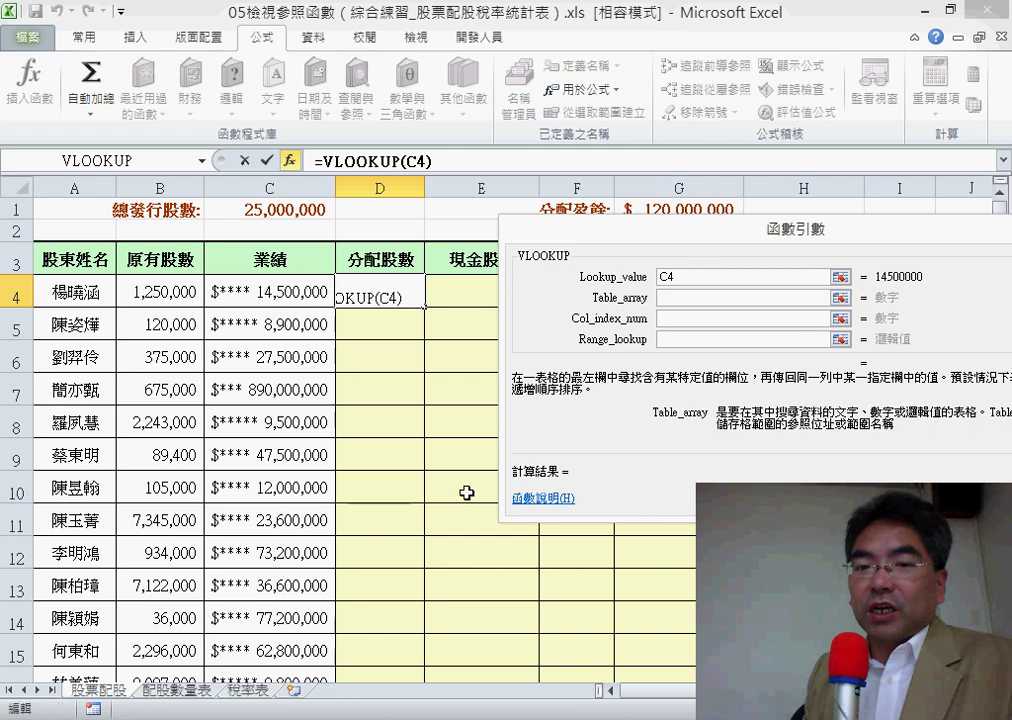
pyautogui.press('F3')
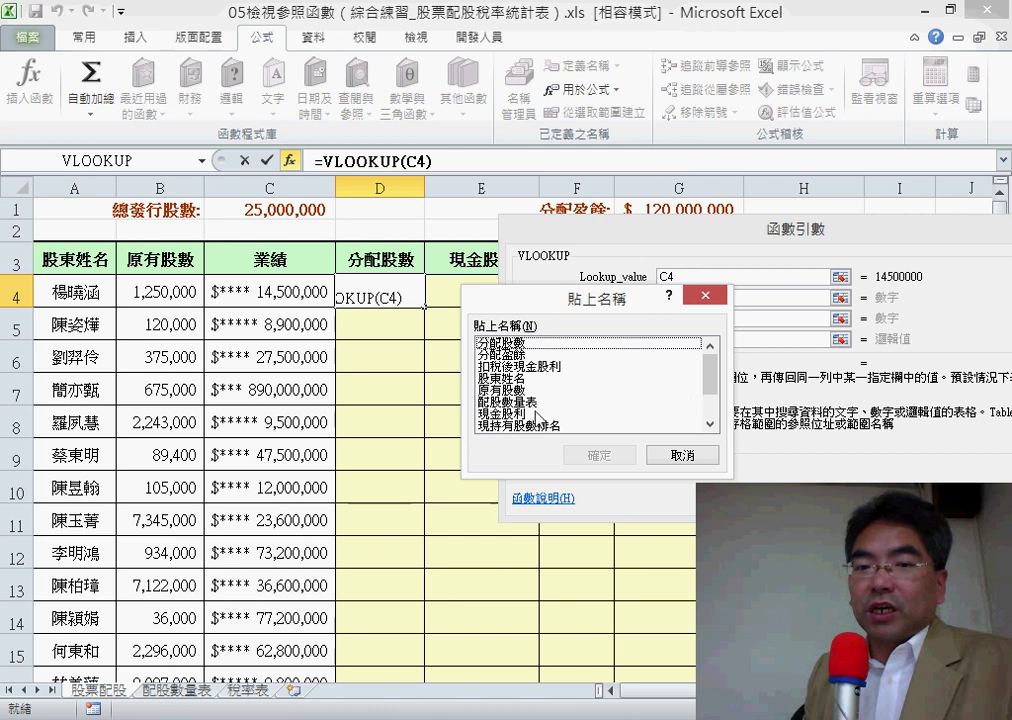
pyautogui.doubleClick(688, 403)
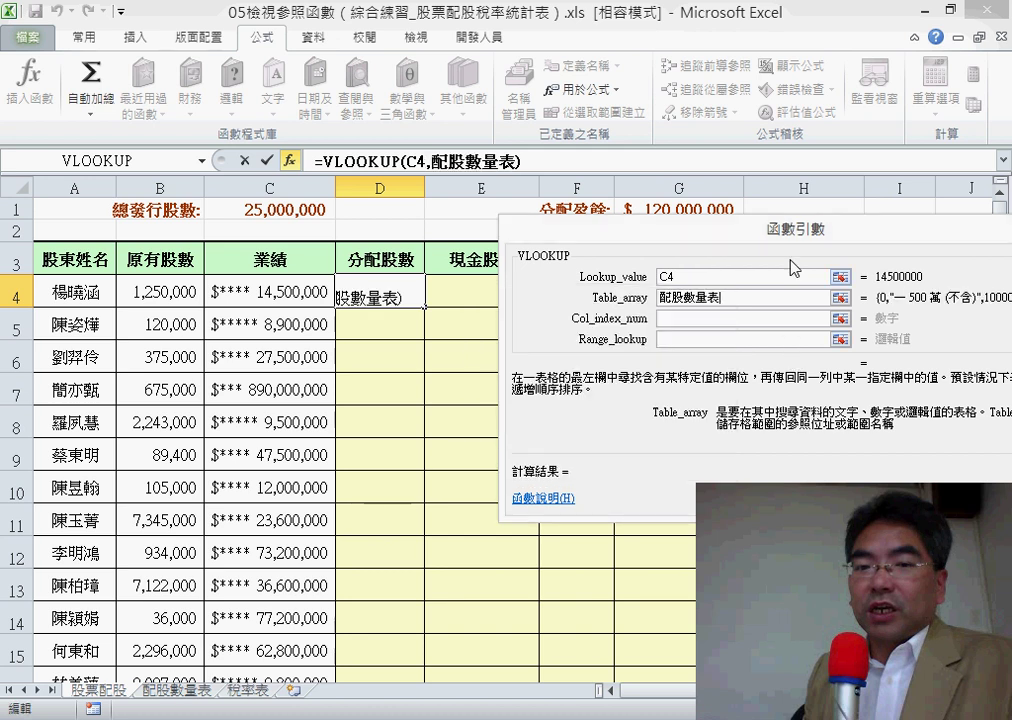
pyautogui.moveTo(812, 232); pyautogui.dragTo(534, 238)
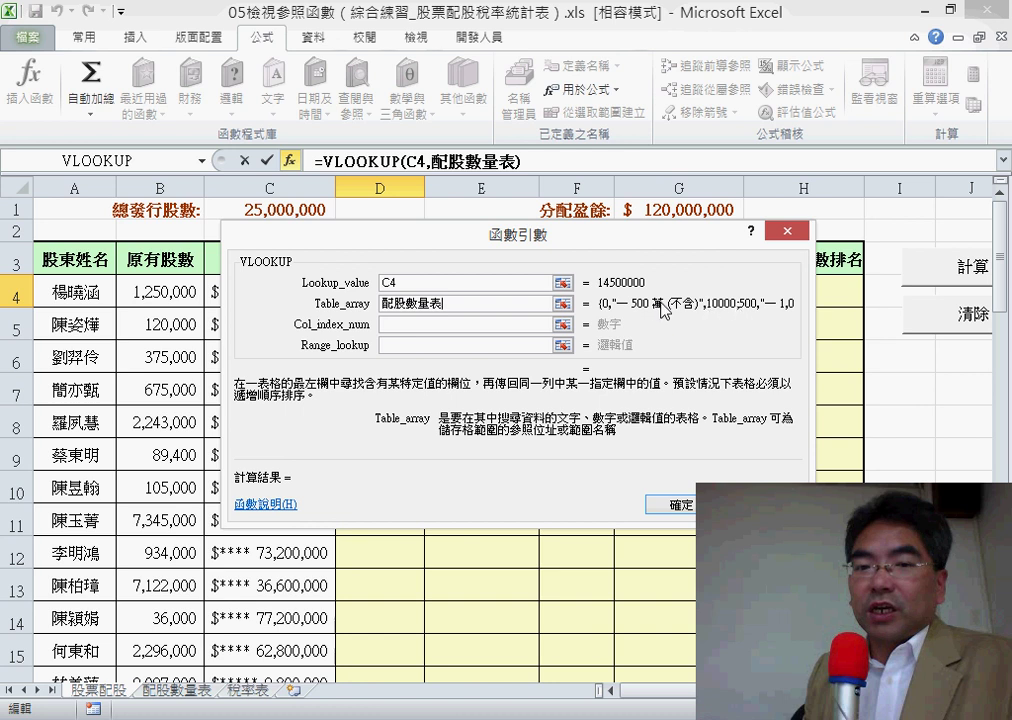
# Change the lookup value to C4/10000 and mark column C as the table's third column
pyautogui.click(497, 283)
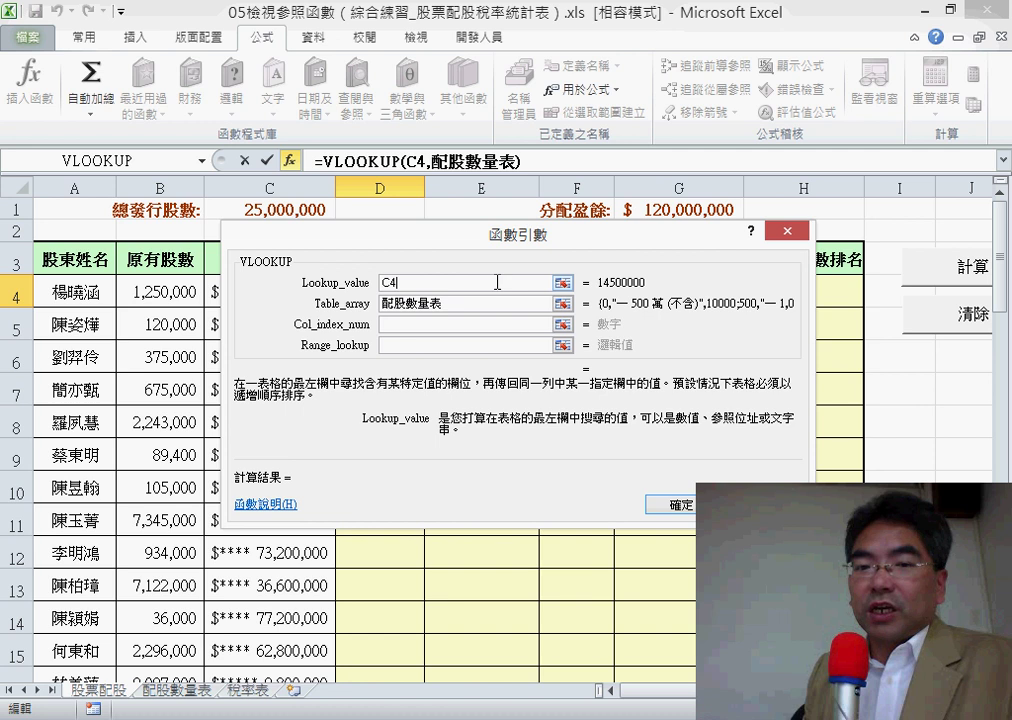
pyautogui.write('/')
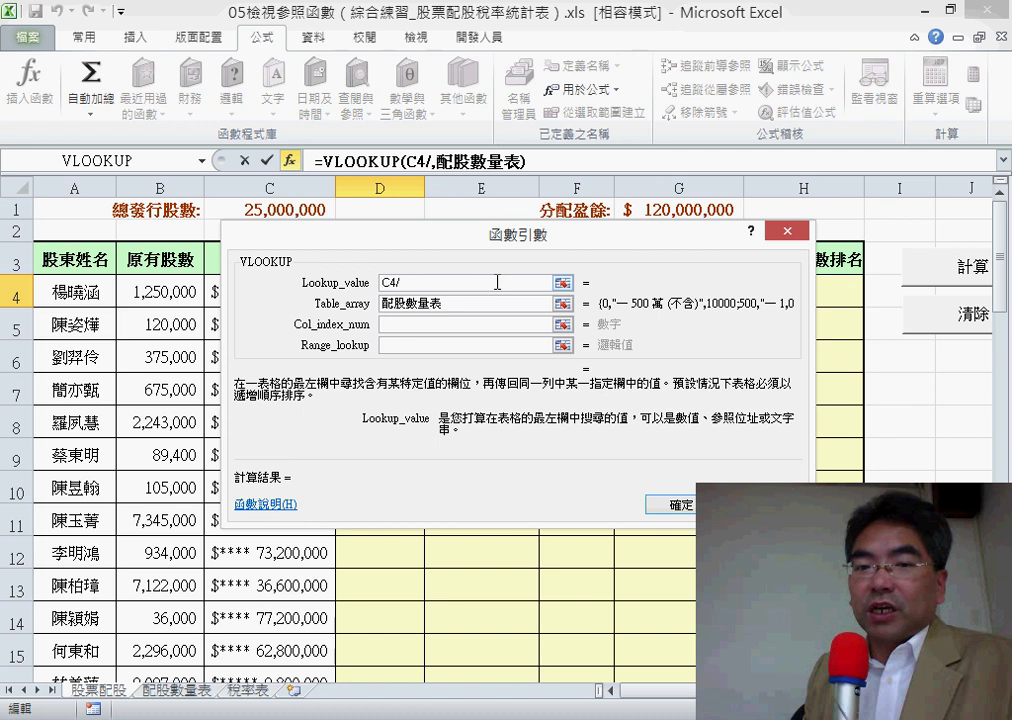
pyautogui.write('10')
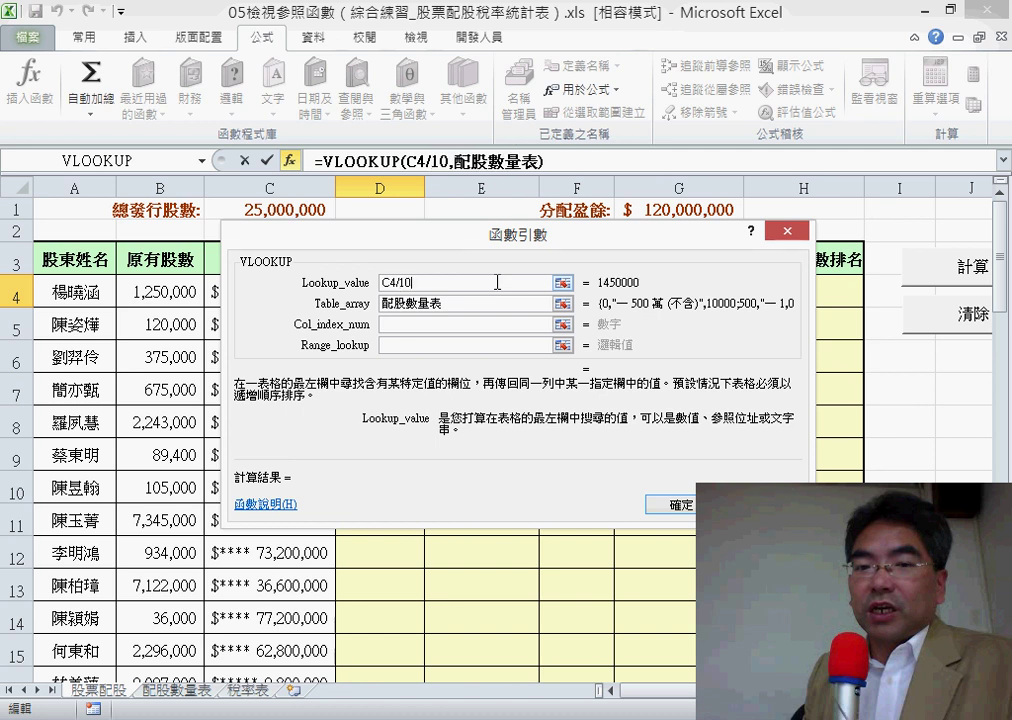
pyautogui.write('000')
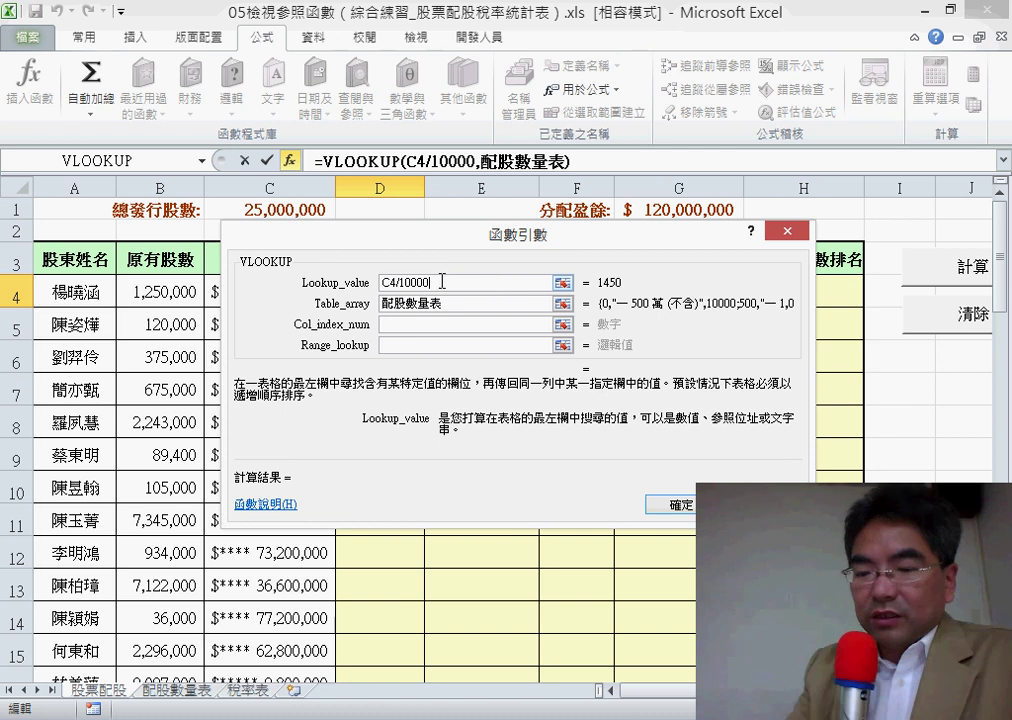
pyautogui.click(353, 285)
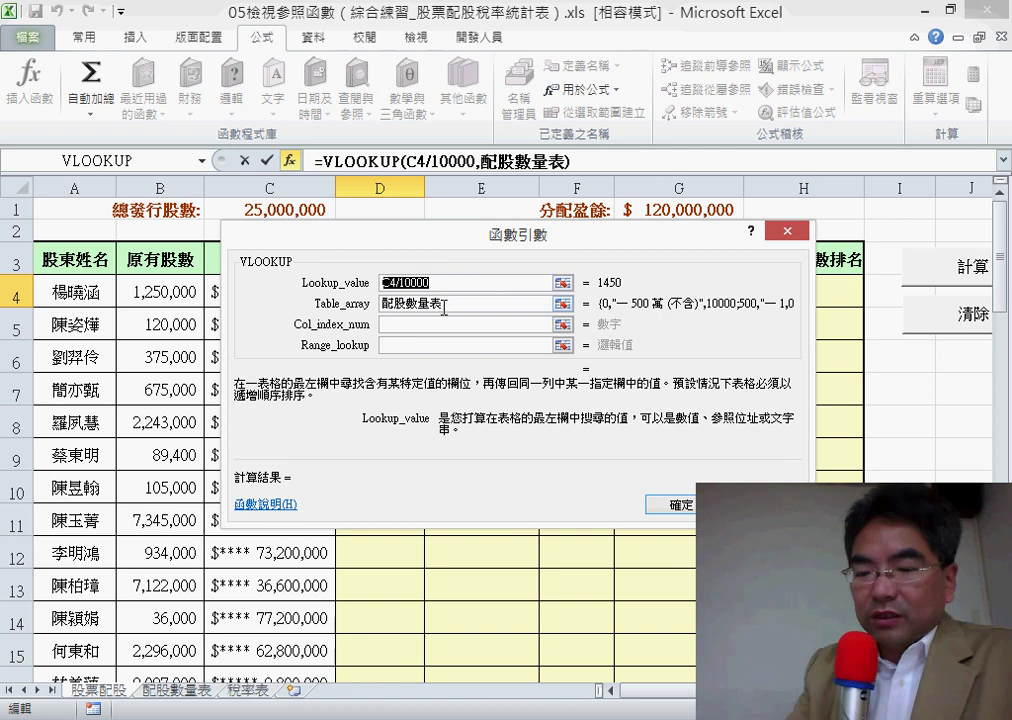
pyautogui.click(446, 325)
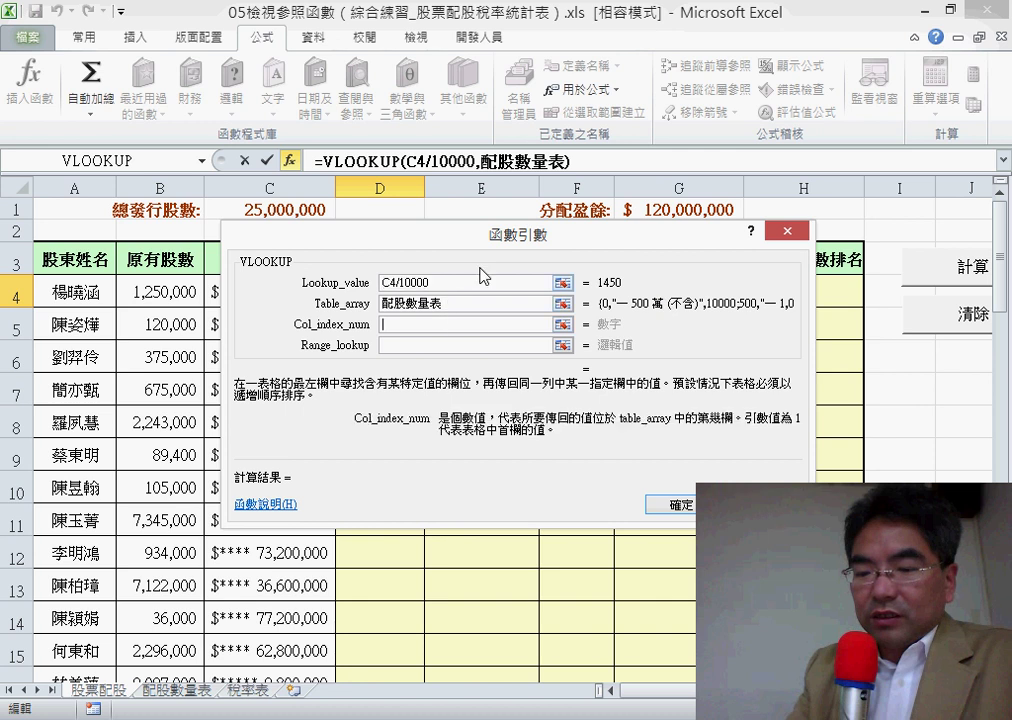
pyautogui.moveTo(479, 243); pyautogui.dragTo(548, 120)
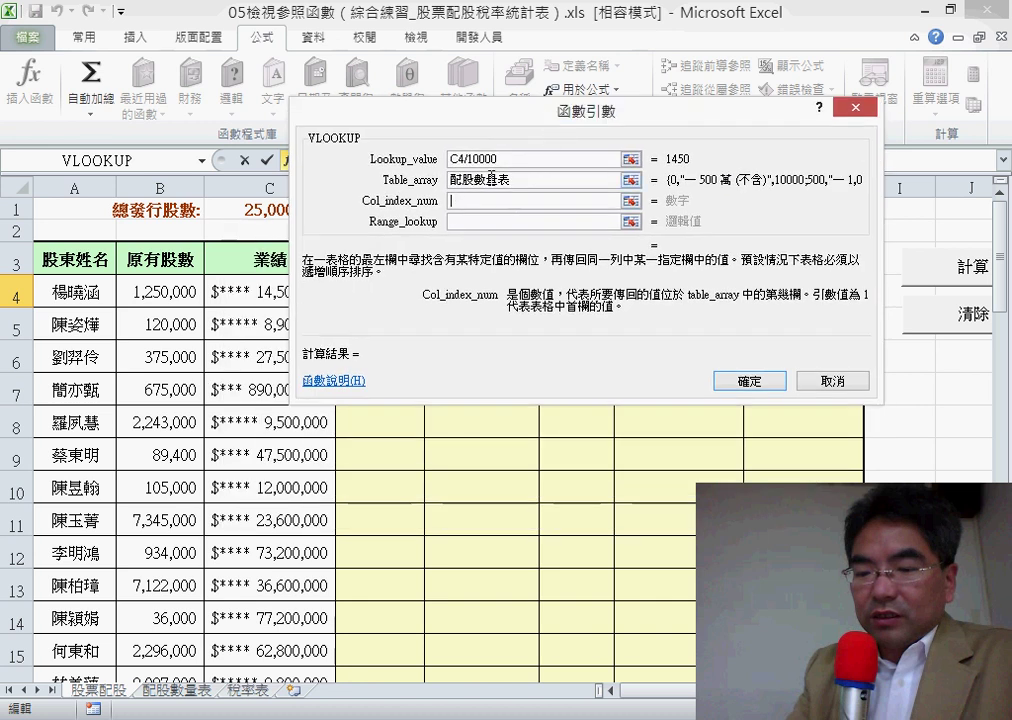
pyautogui.click(524, 181)
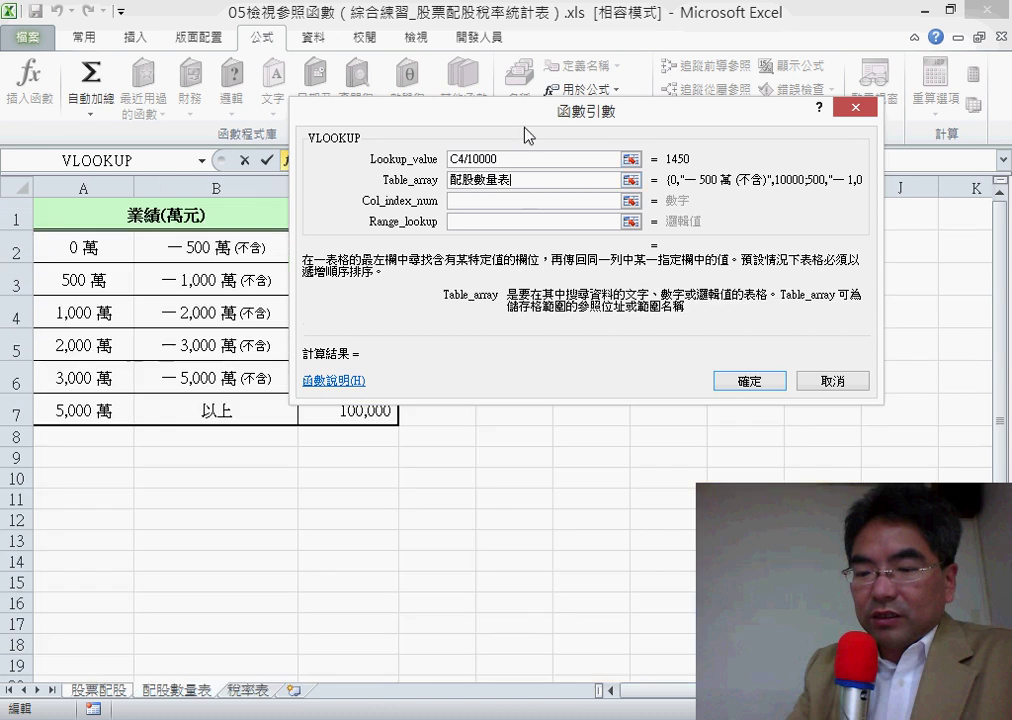
pyautogui.moveTo(527, 133); pyautogui.dragTo(685, 127)
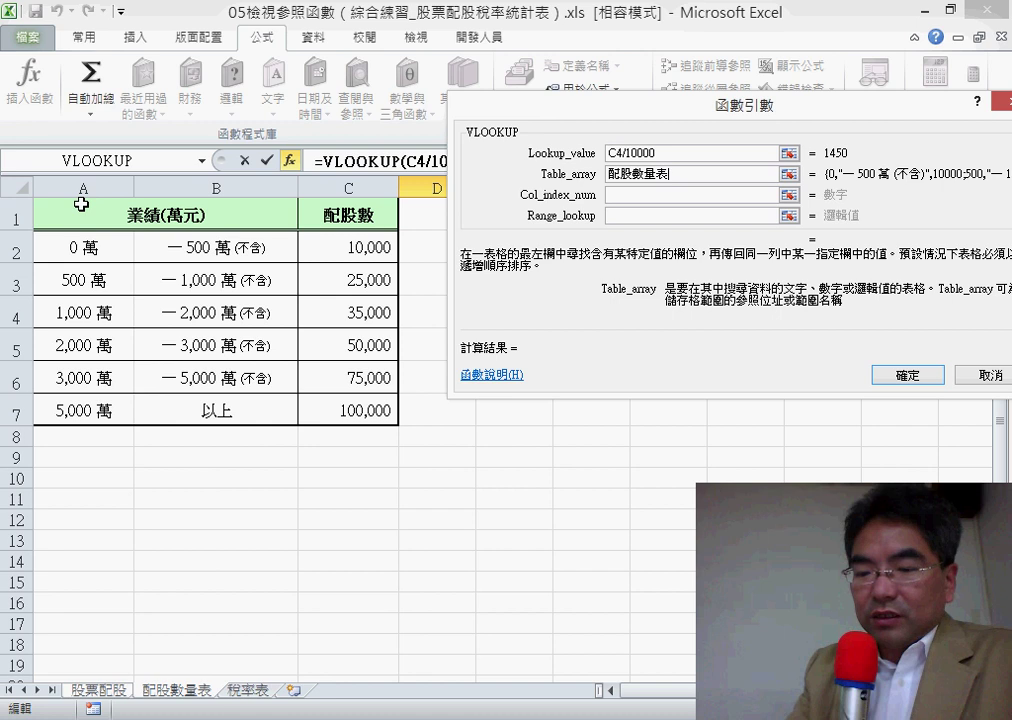
pyautogui.moveTo(82, 176); pyautogui.dragTo(80, 178)
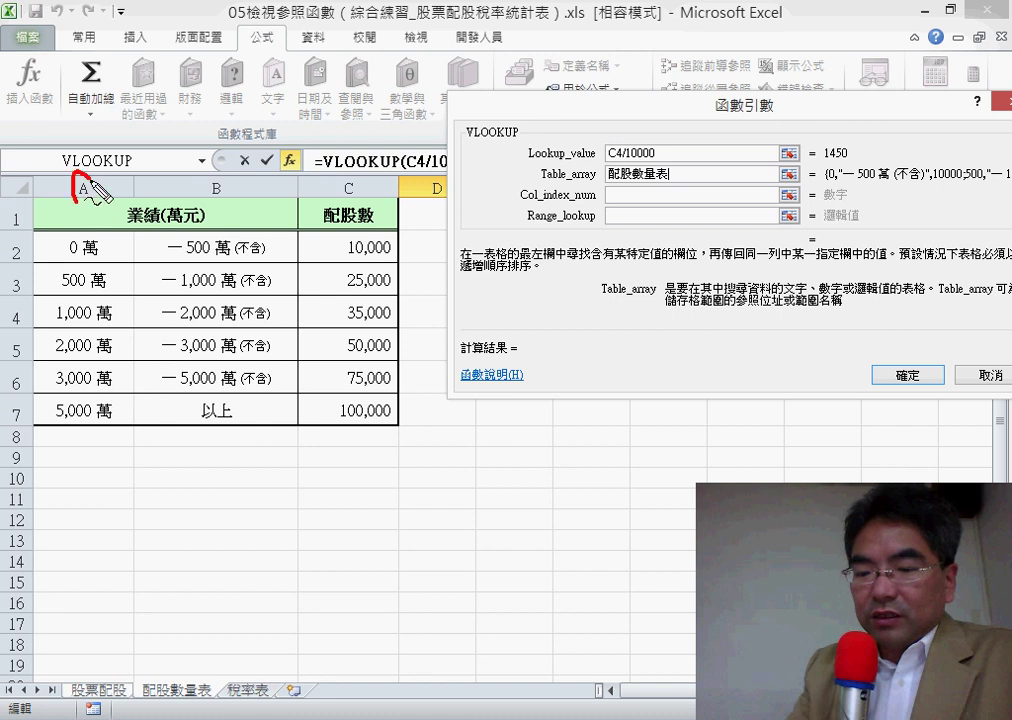
pyautogui.moveTo(222, 166); pyautogui.dragTo(214, 168)
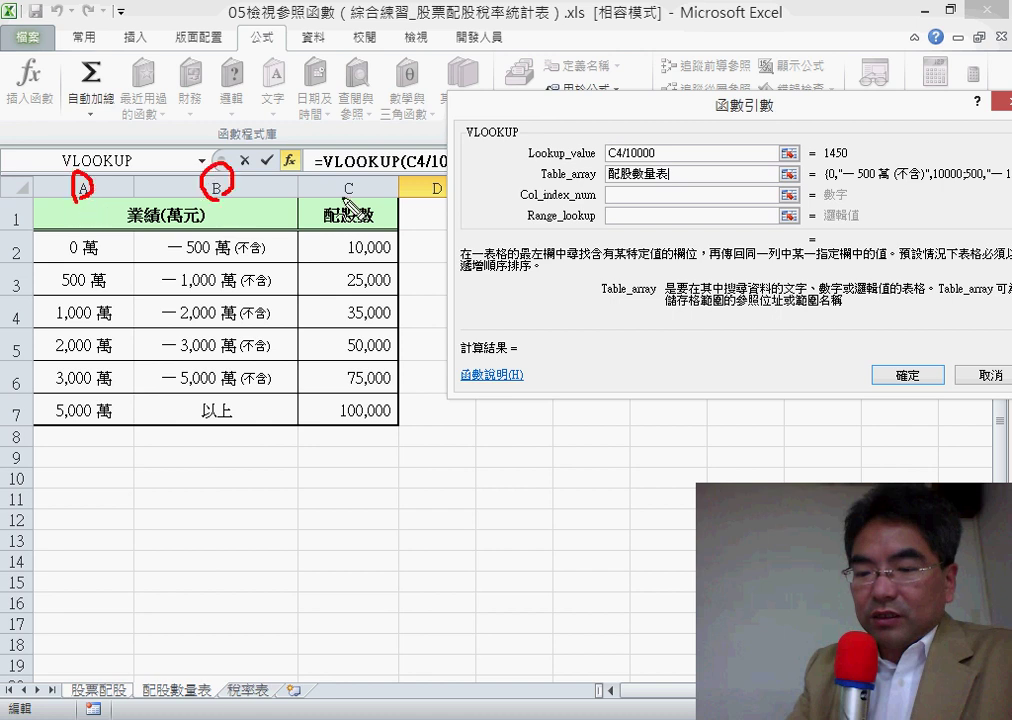
pyautogui.moveTo(358, 166); pyautogui.dragTo(350, 168)
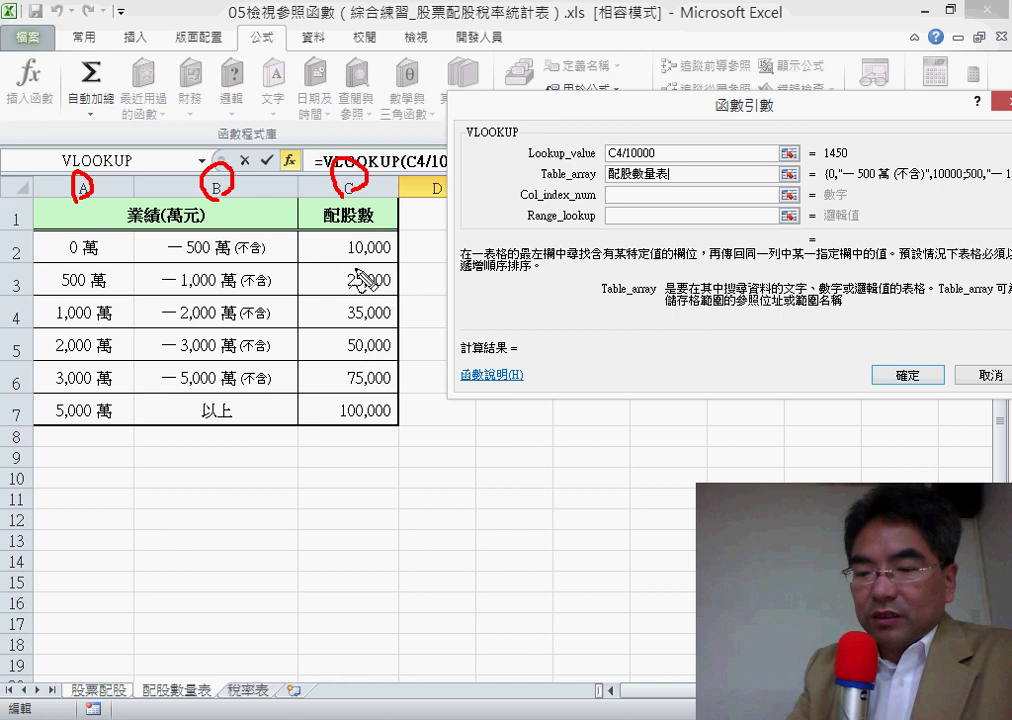
pyautogui.moveTo(324, 70); pyautogui.dragTo(328, 118)
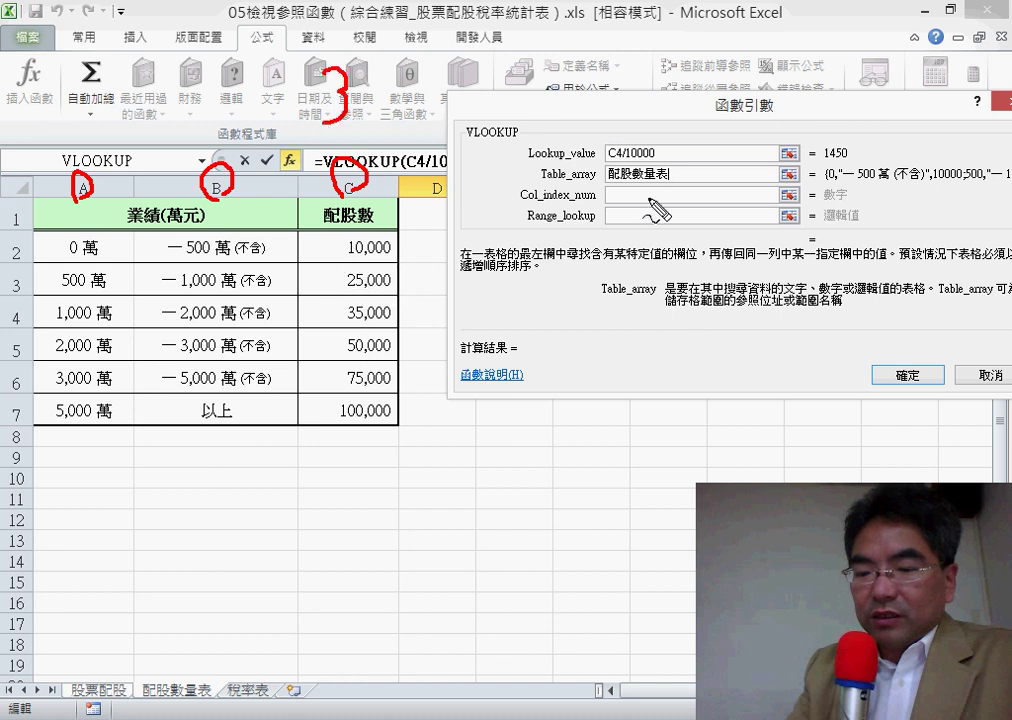
pyautogui.moveTo(603, 193)
pyautogui.mouseDown()
pyautogui.moveTo(614, 201)
pyautogui.moveTo(606, 211)
pyautogui.mouseUp()
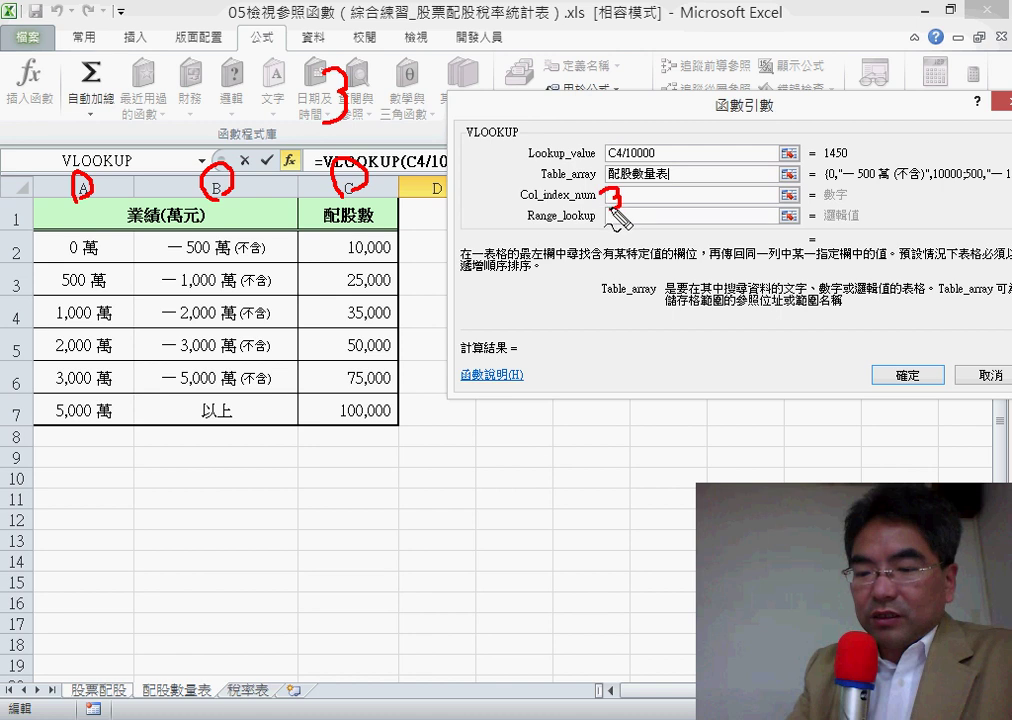
pyautogui.press('Escape')
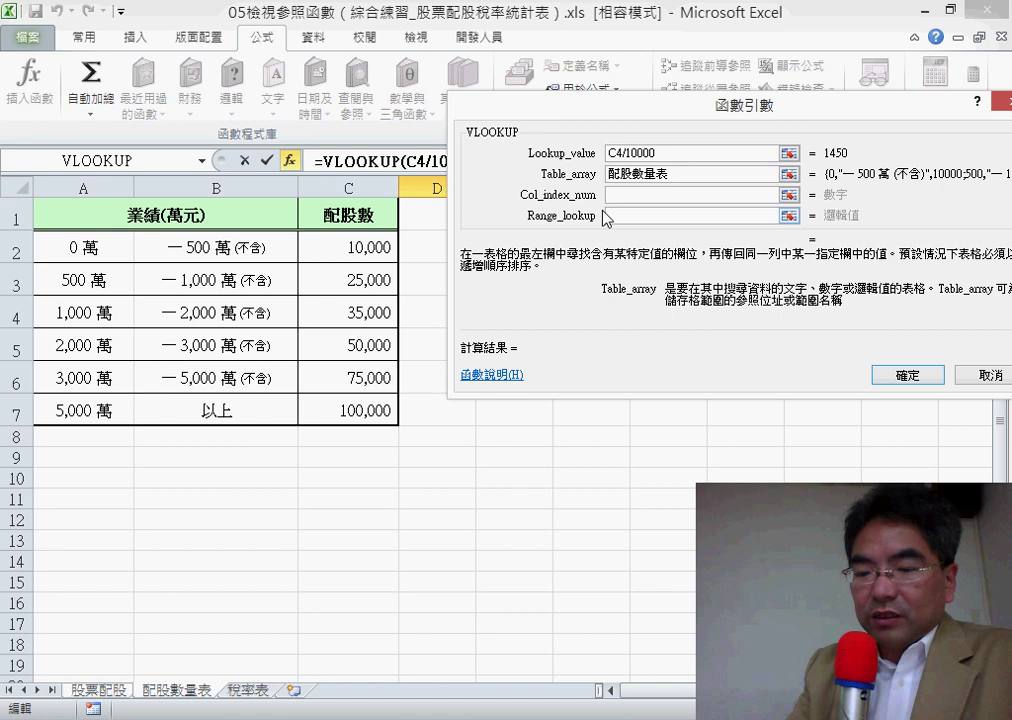
# Finish the VLOOKUP with column 3 and Range_lookup 1, then fill D4's formula down the 分配股數 column
pyautogui.click(636, 198)
pyautogui.write('3')
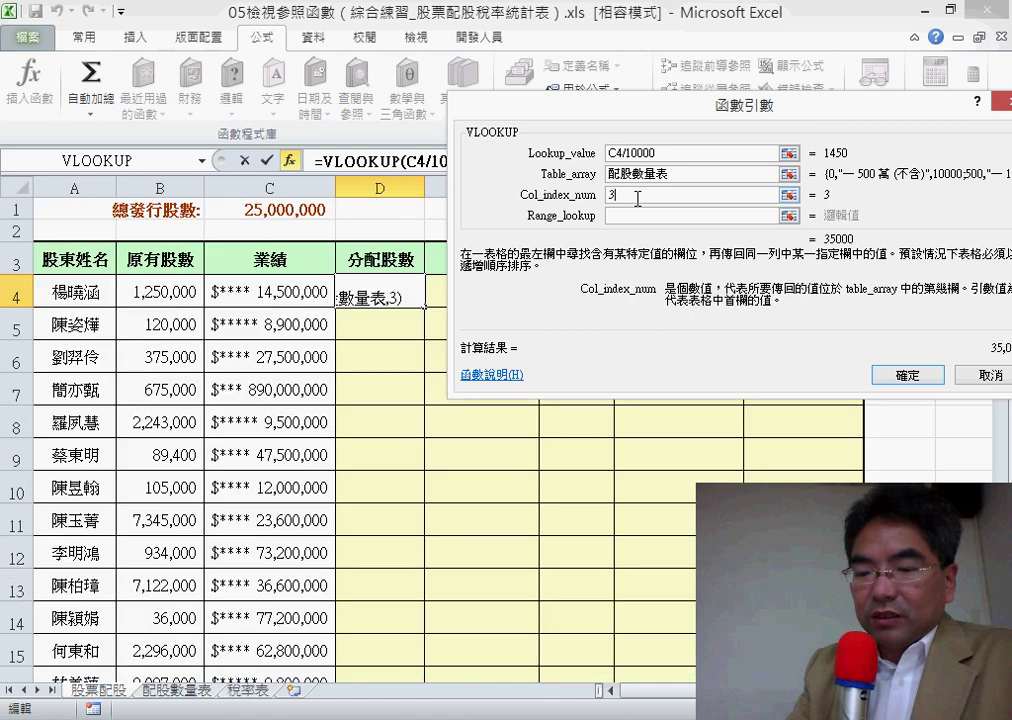
pyautogui.click(632, 216)
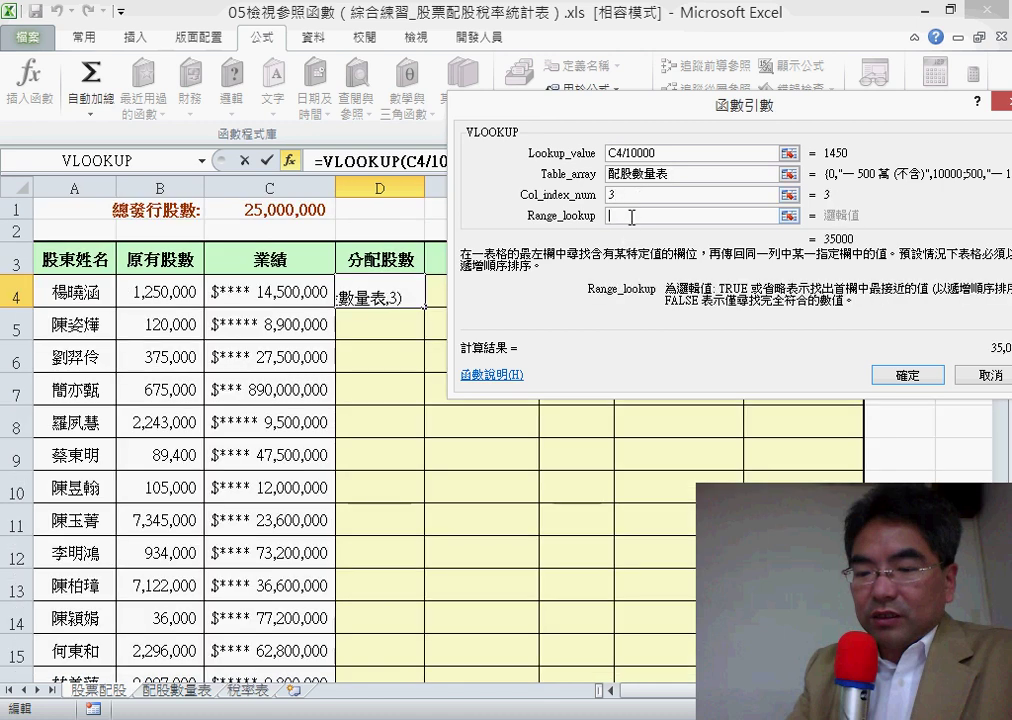
pyautogui.write('0')
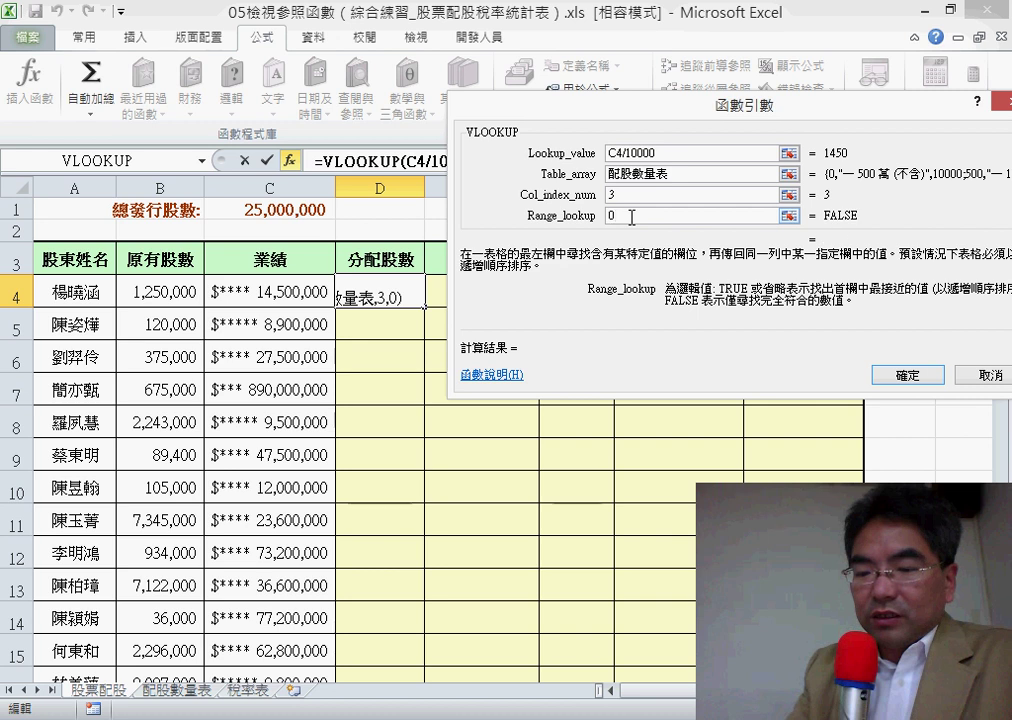
pyautogui.press('BackSpace')
pyautogui.write('1')
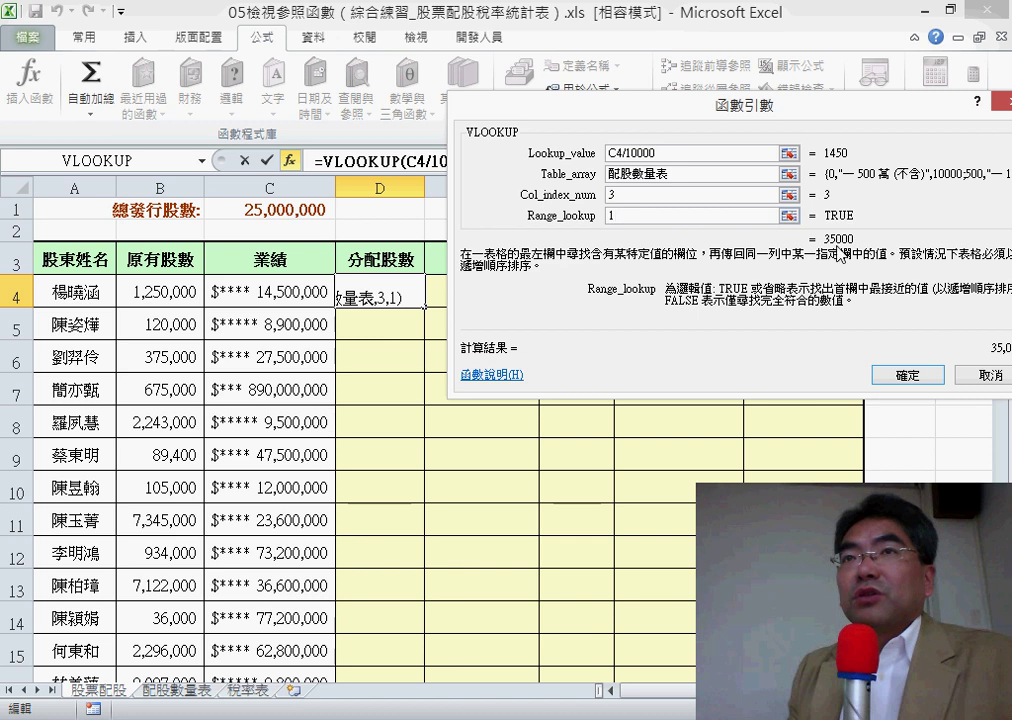
pyautogui.click(908, 376)
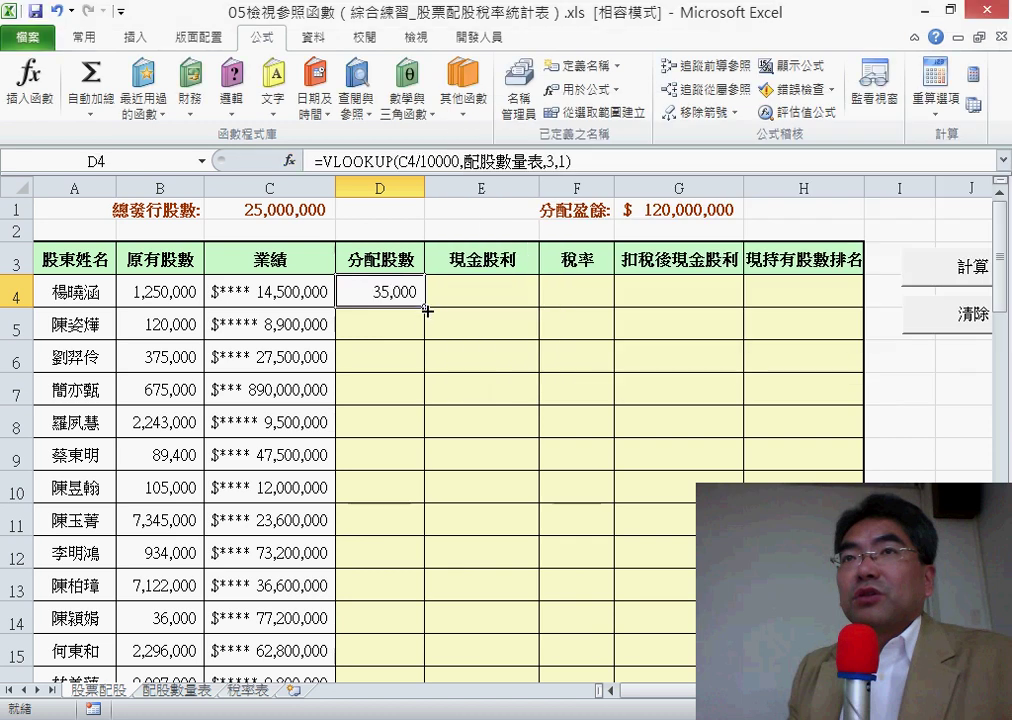
pyautogui.moveTo(425, 311); pyautogui.dragTo(425, 311)
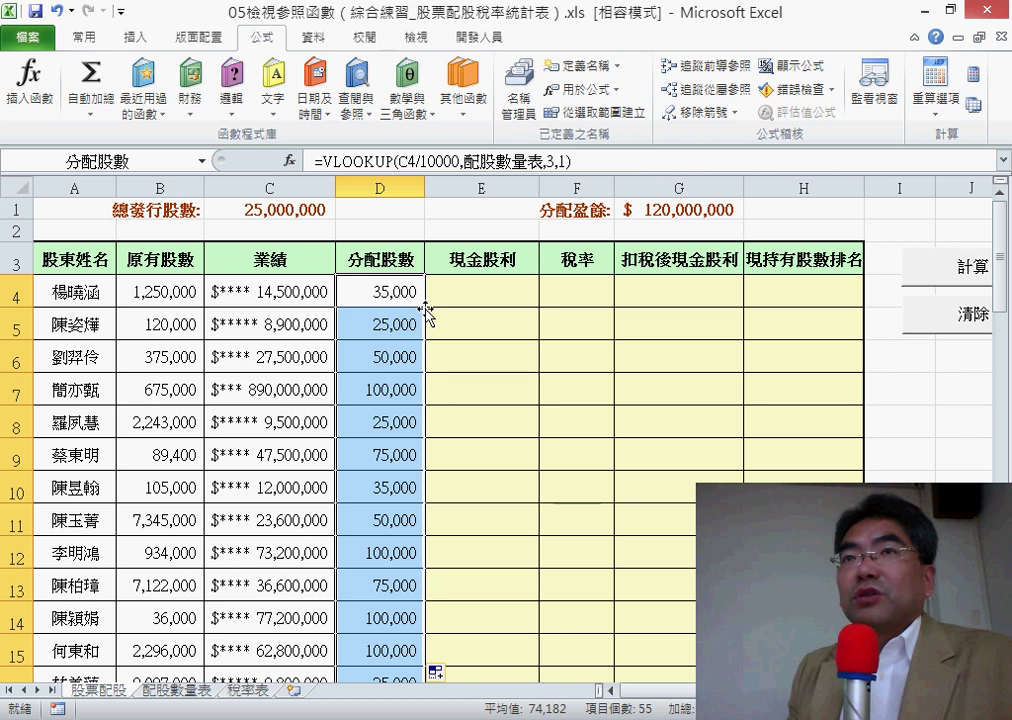
pyautogui.click(501, 296)
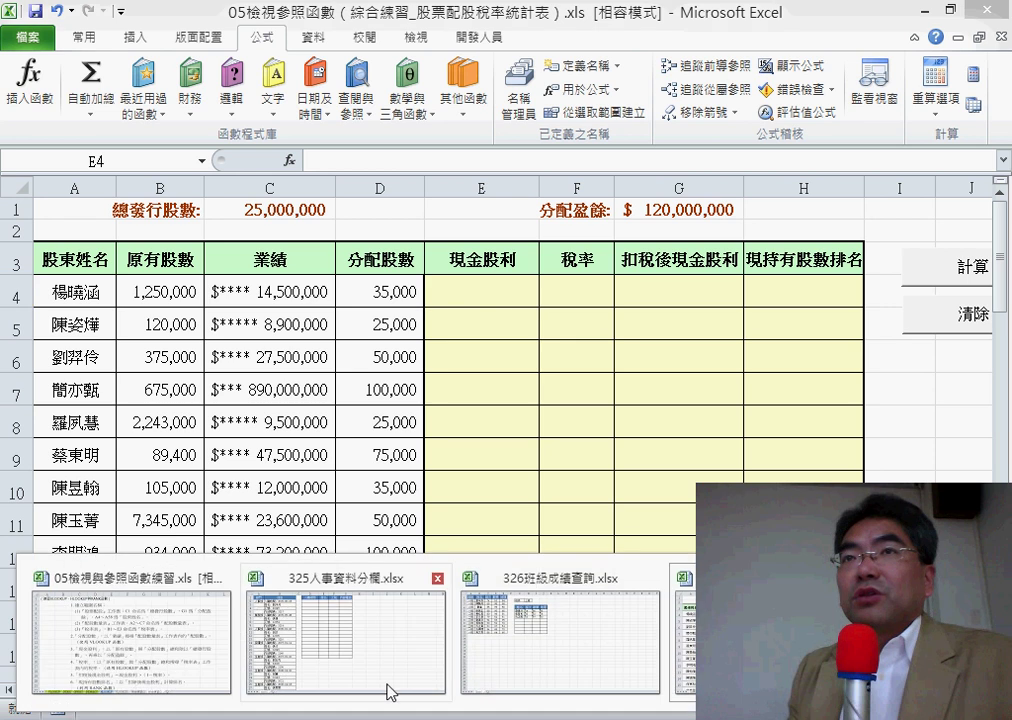
# In the instructions workbook, ink brackets, a plus sign and a division stroke onto the 現金股利 rule
pyautogui.click(389, 650)
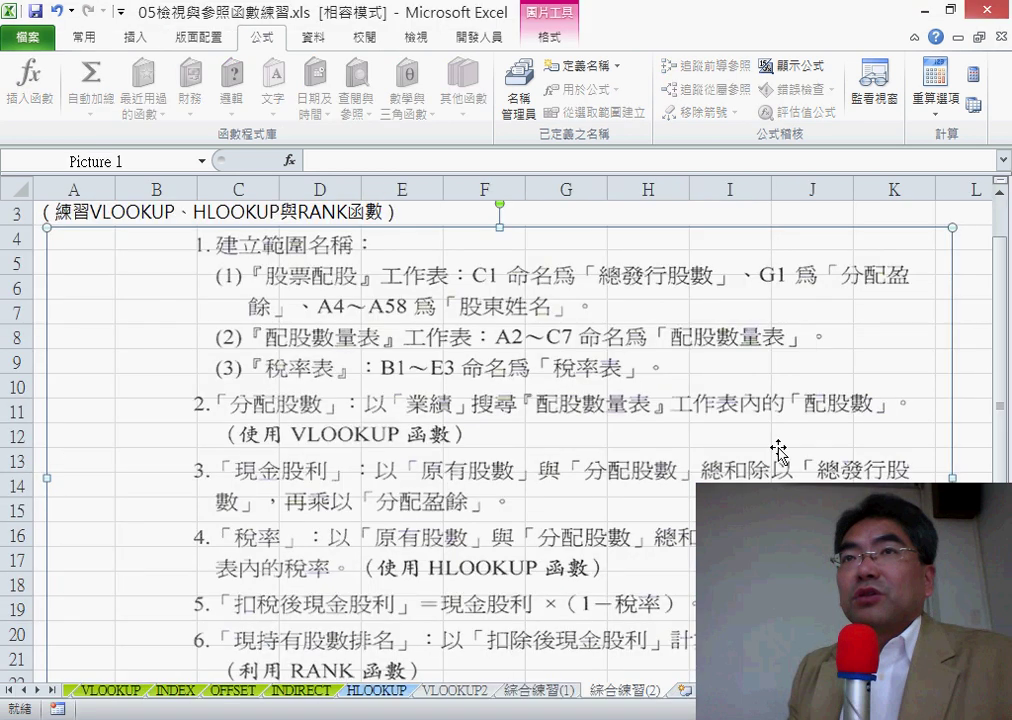
pyautogui.moveTo(1005, 350); pyautogui.dragTo(1009, 430)
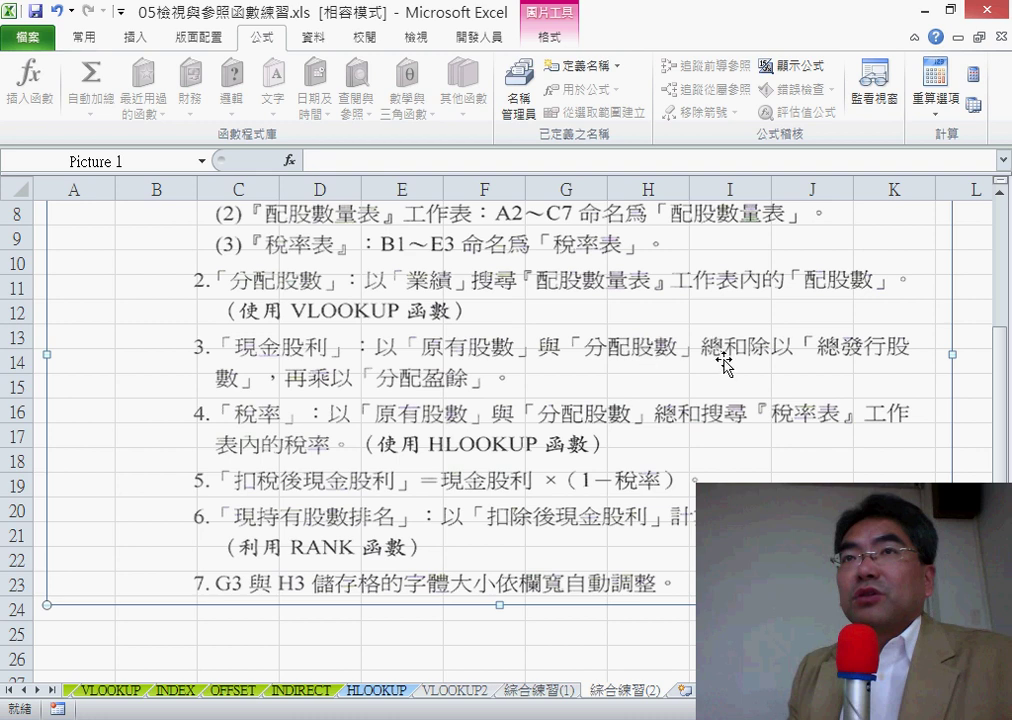
pyautogui.moveTo(414, 322); pyautogui.dragTo(408, 368)
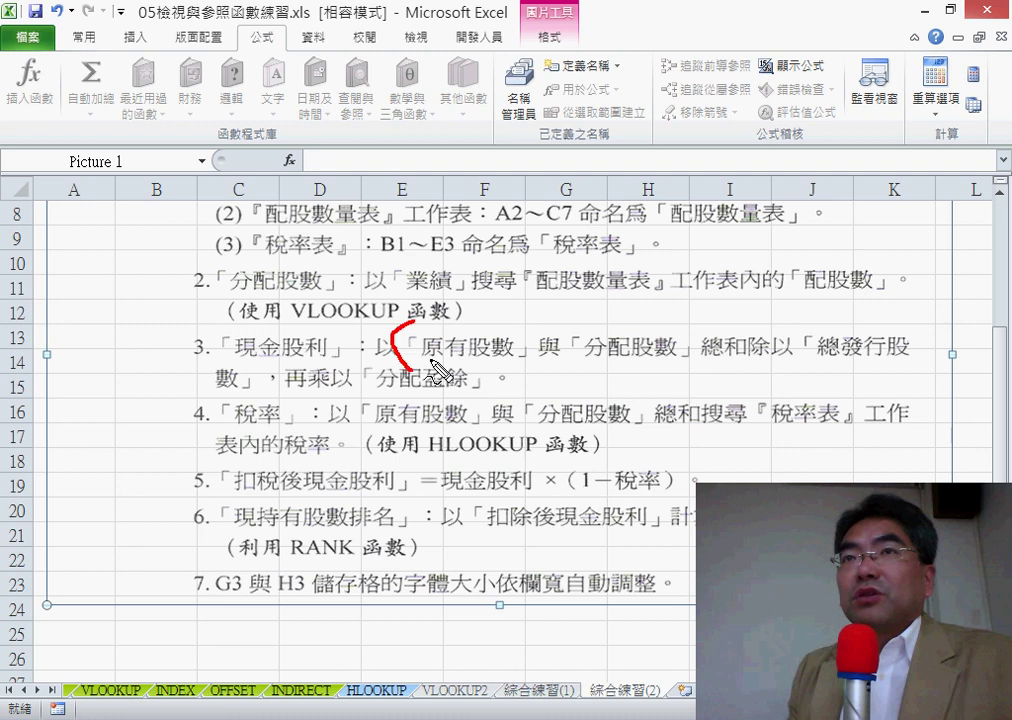
pyautogui.moveTo(518, 344)
pyautogui.mouseDown()
pyautogui.moveTo(572, 342)
pyautogui.moveTo(548, 370)
pyautogui.mouseUp()
pyautogui.moveTo(672, 318); pyautogui.dragTo(676, 372)
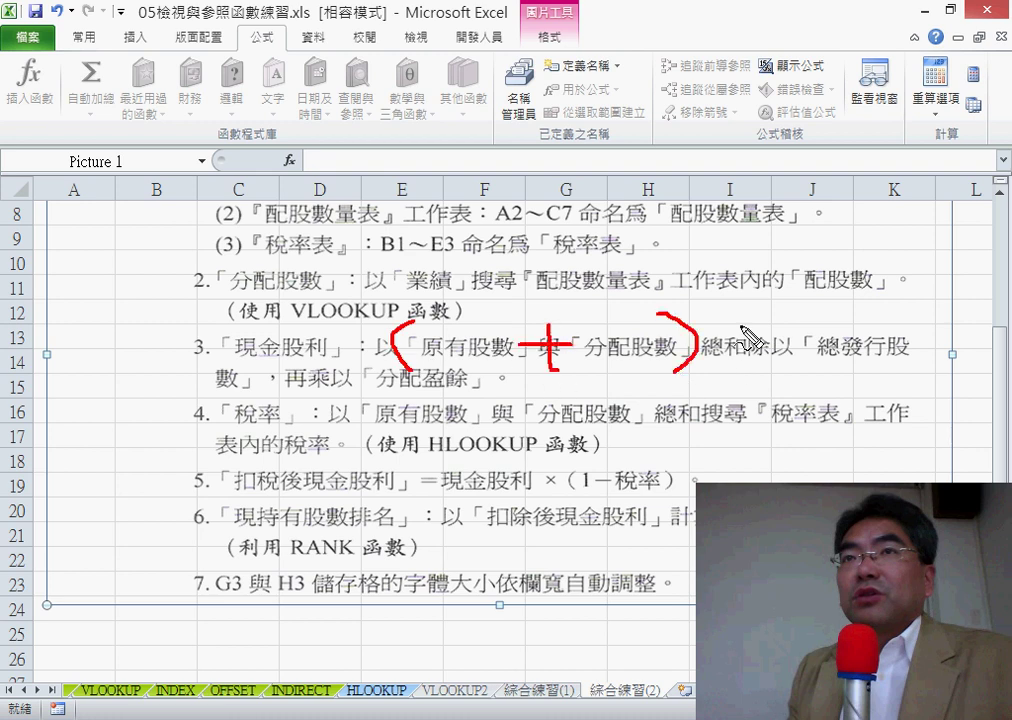
pyautogui.moveTo(768, 282); pyautogui.dragTo(706, 430)
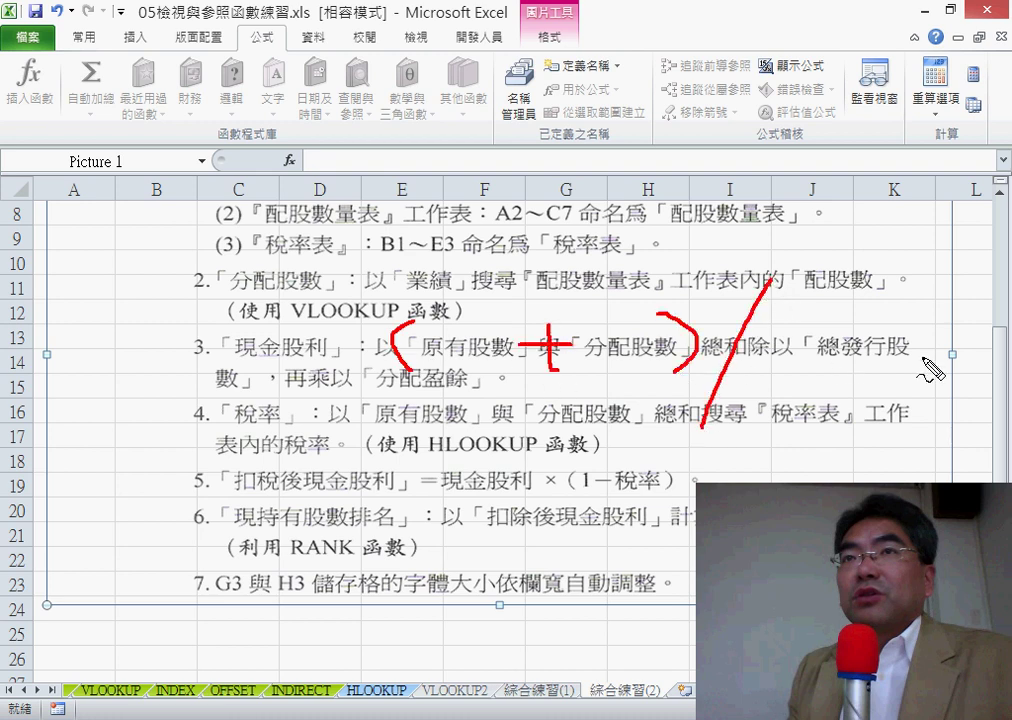
# Ink an asterisk for the multiplication, then erase all annotations and minimize Excel
pyautogui.moveTo(318, 360)
pyautogui.mouseDown()
pyautogui.moveTo(318, 398)
pyautogui.moveTo(348, 378)
pyautogui.moveTo(334, 396)
pyautogui.mouseUp()
pyautogui.moveTo(334, 364); pyautogui.dragTo(306, 396)
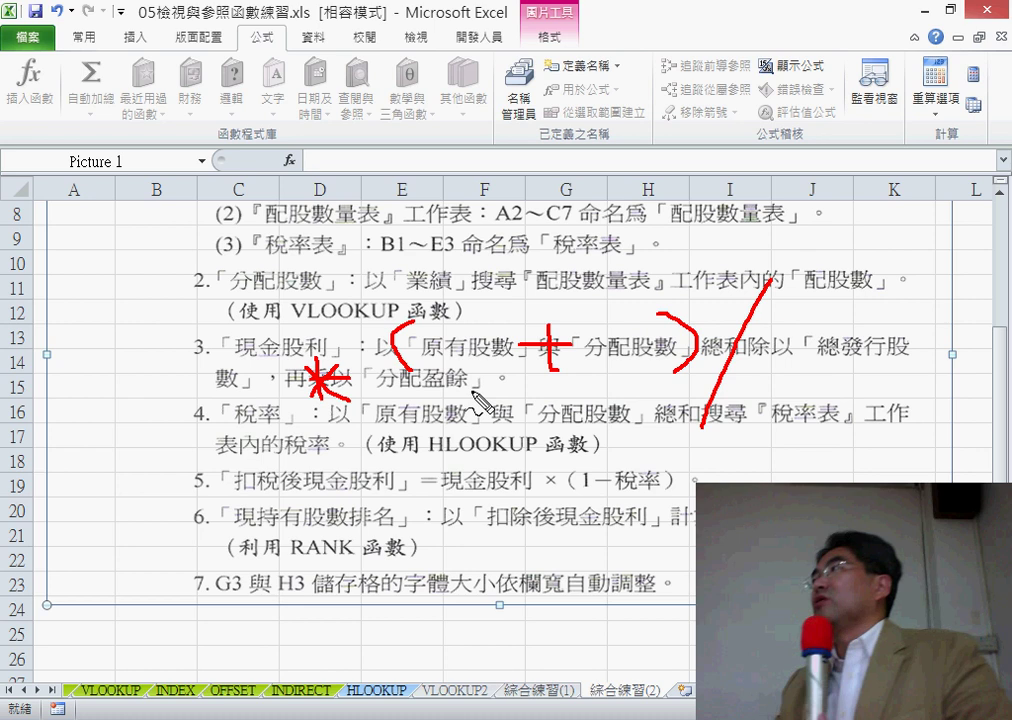
pyautogui.press('Escape')
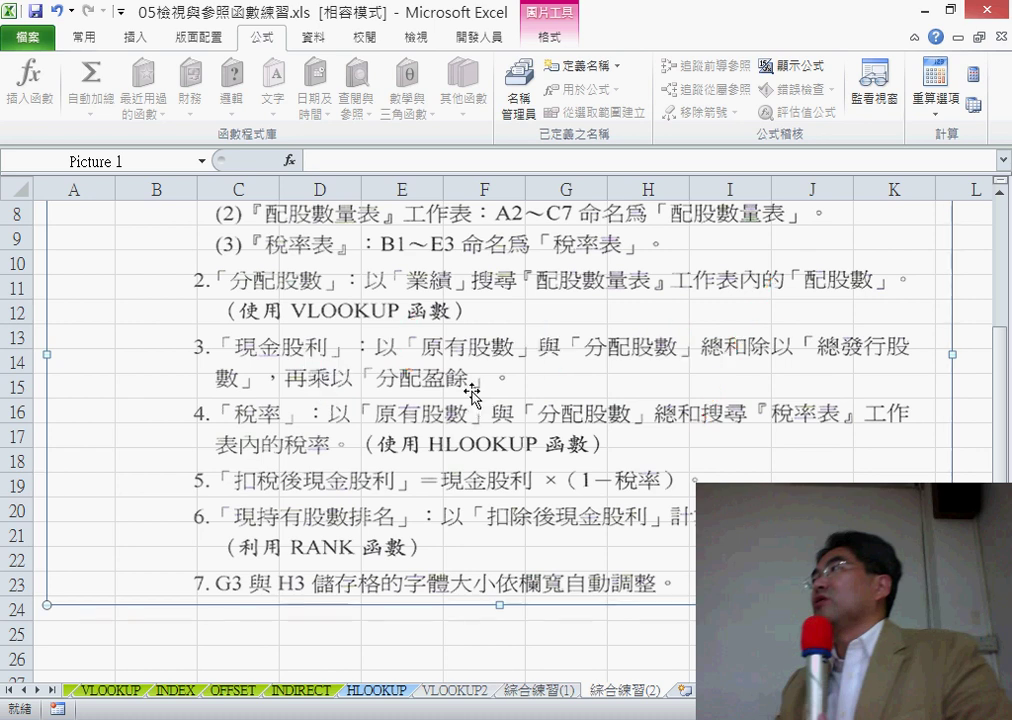
pyautogui.click(930, 10)
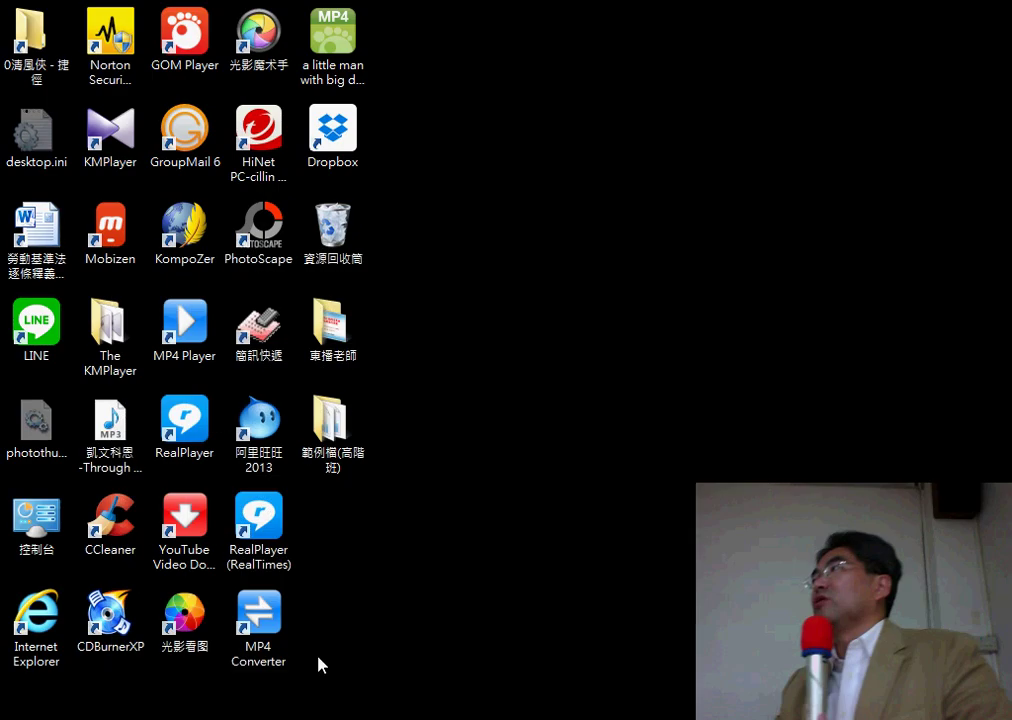
# In E4 of the dividend workbook, start the formula =(原有股數+分配股數) from pasted names
pyautogui.moveTo(488, 709)
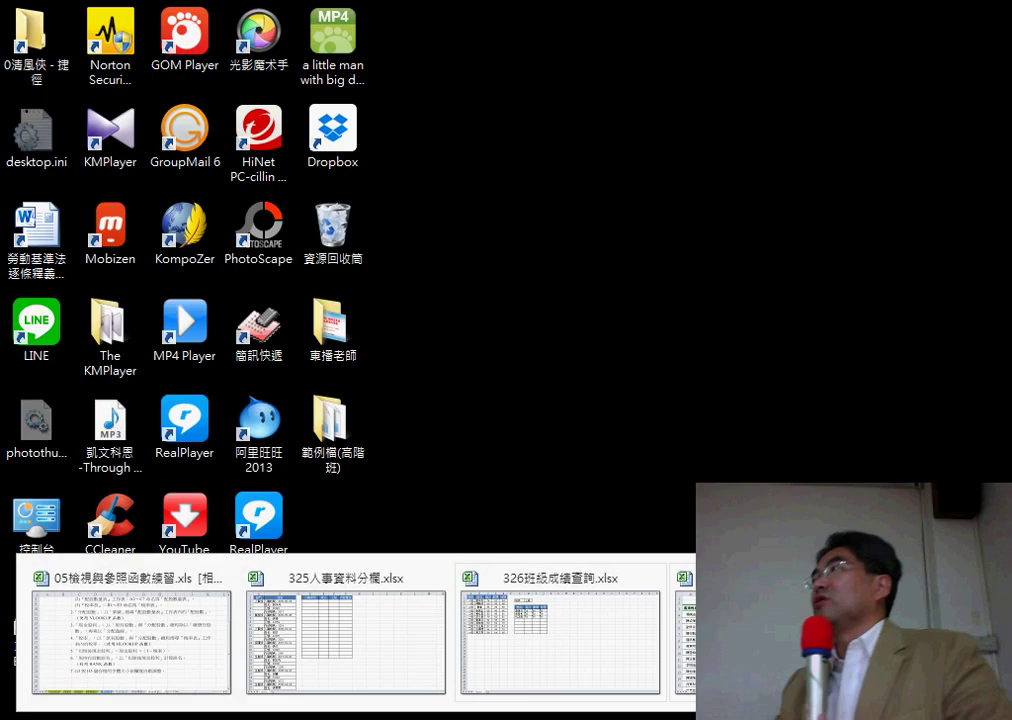
pyautogui.click(131, 620)
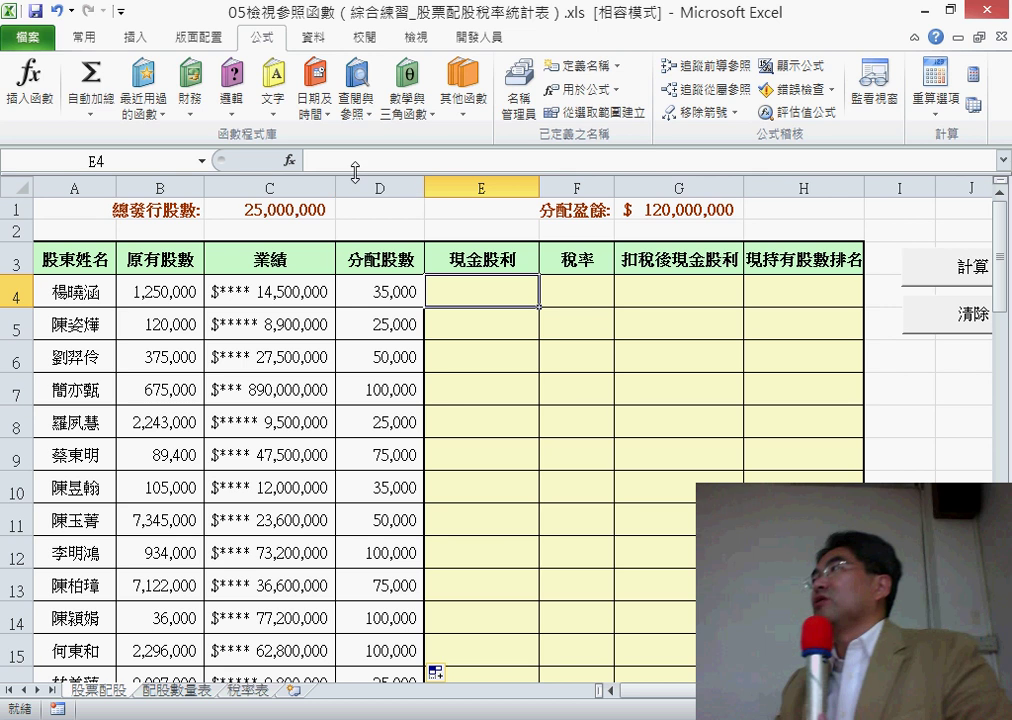
pyautogui.write('=')
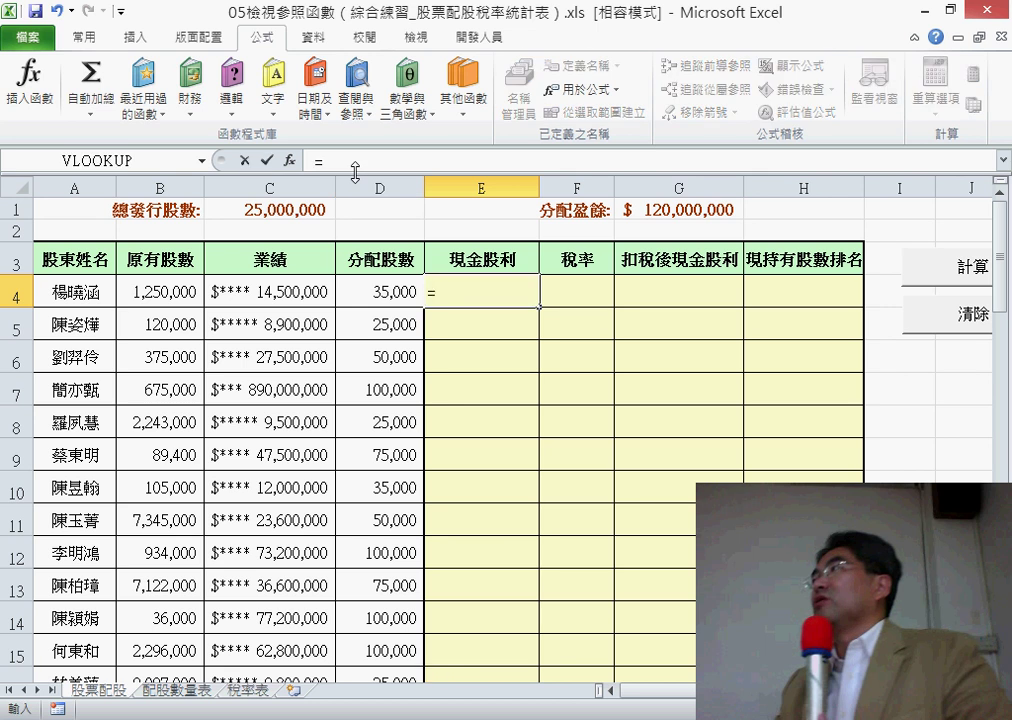
pyautogui.write('(')
pyautogui.press('F3')
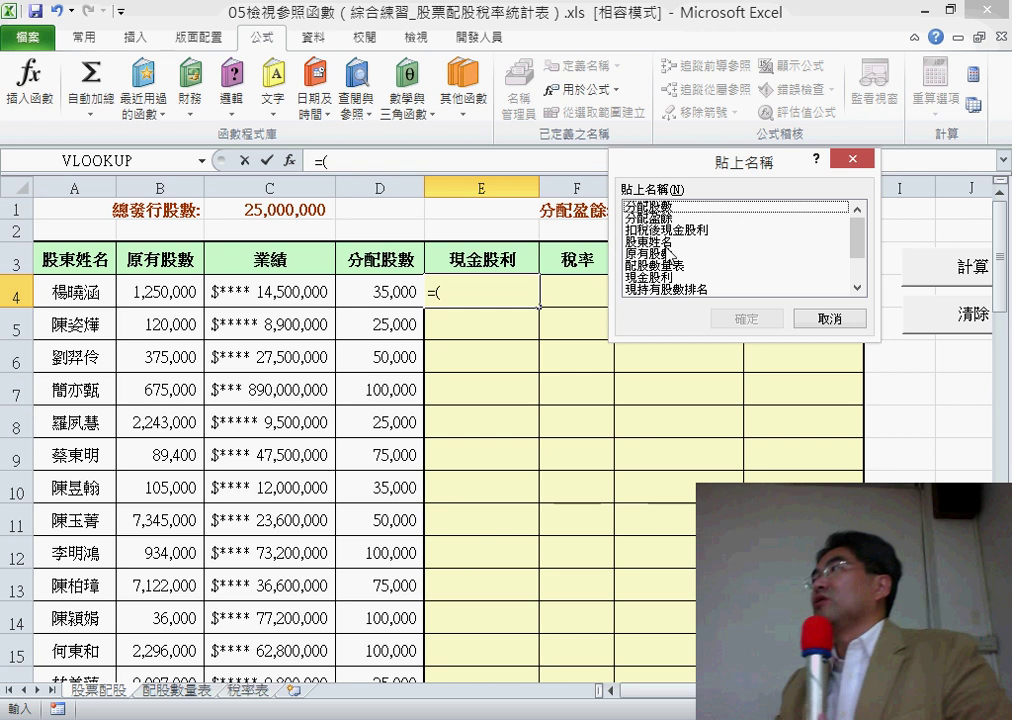
pyautogui.doubleClick(665, 254)
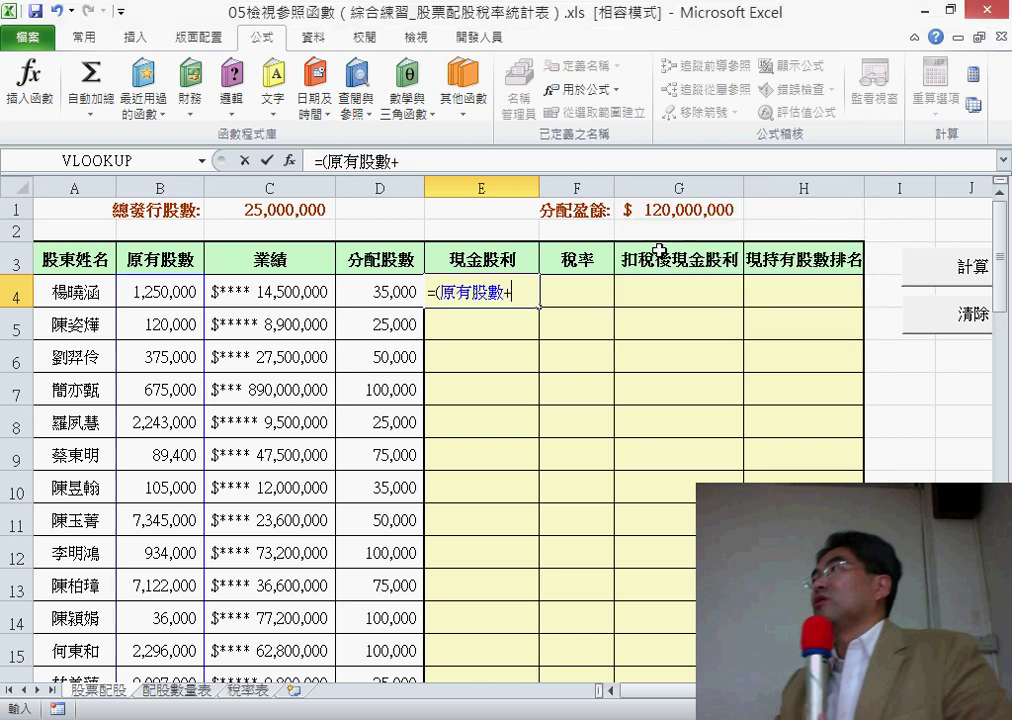
pyautogui.press('F3')
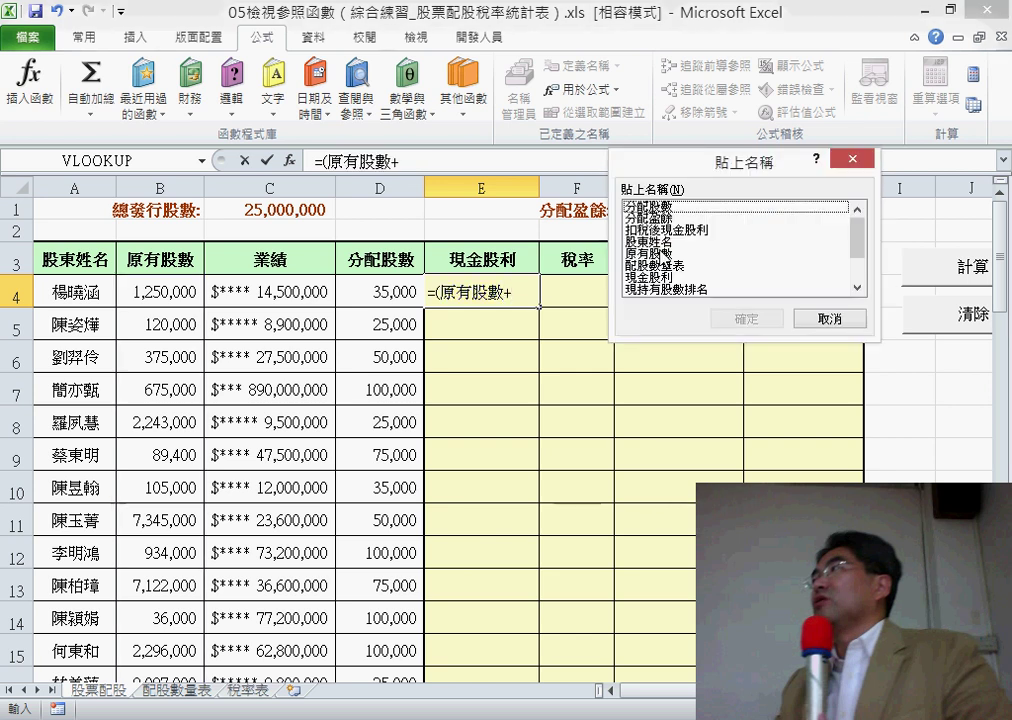
pyautogui.click(652, 207)
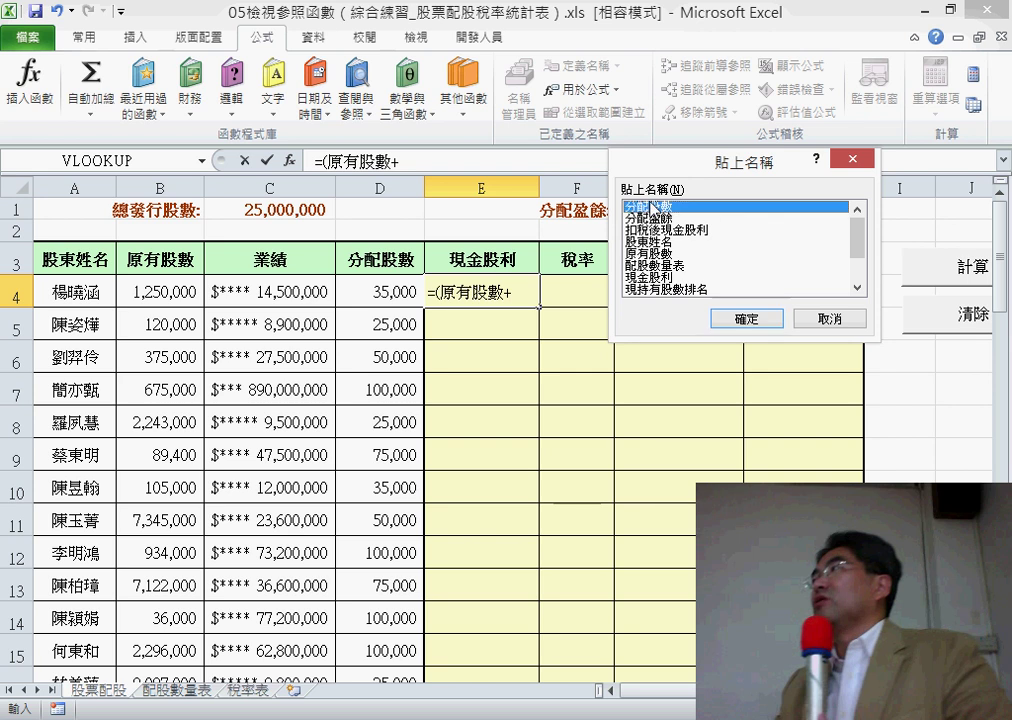
pyautogui.doubleClick(652, 207)
pyautogui.write(')/')
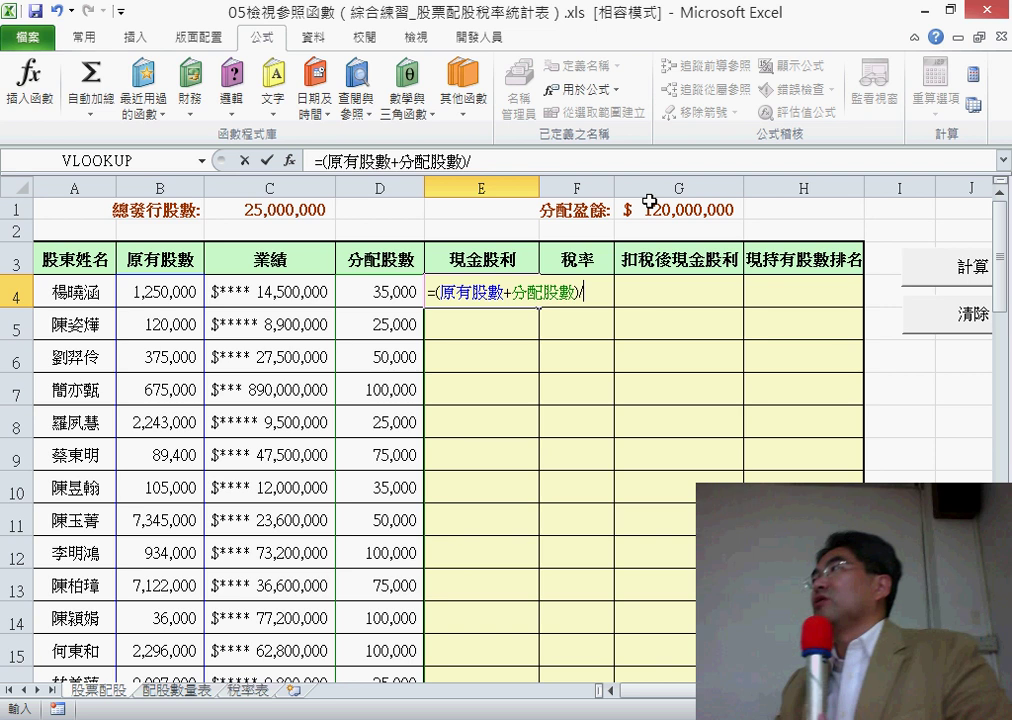
# Complete E4 as =(原有股數+分配股數)/總發行股數*分配盈餘 and commit it
pyautogui.press('F3')
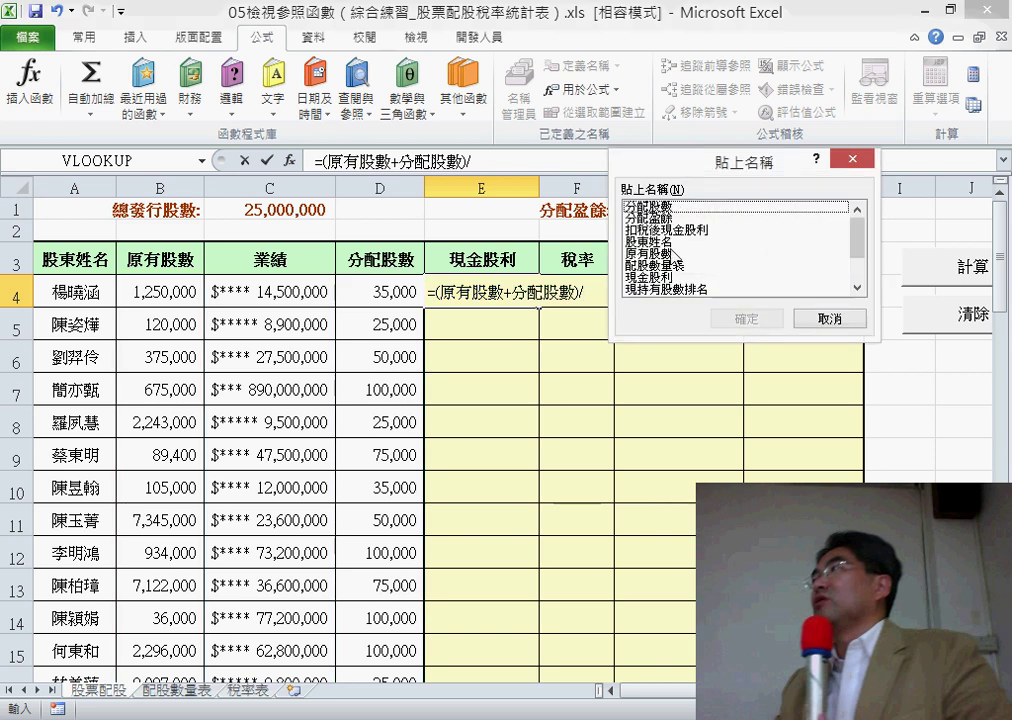
pyautogui.scroll(-2, 683, 287)
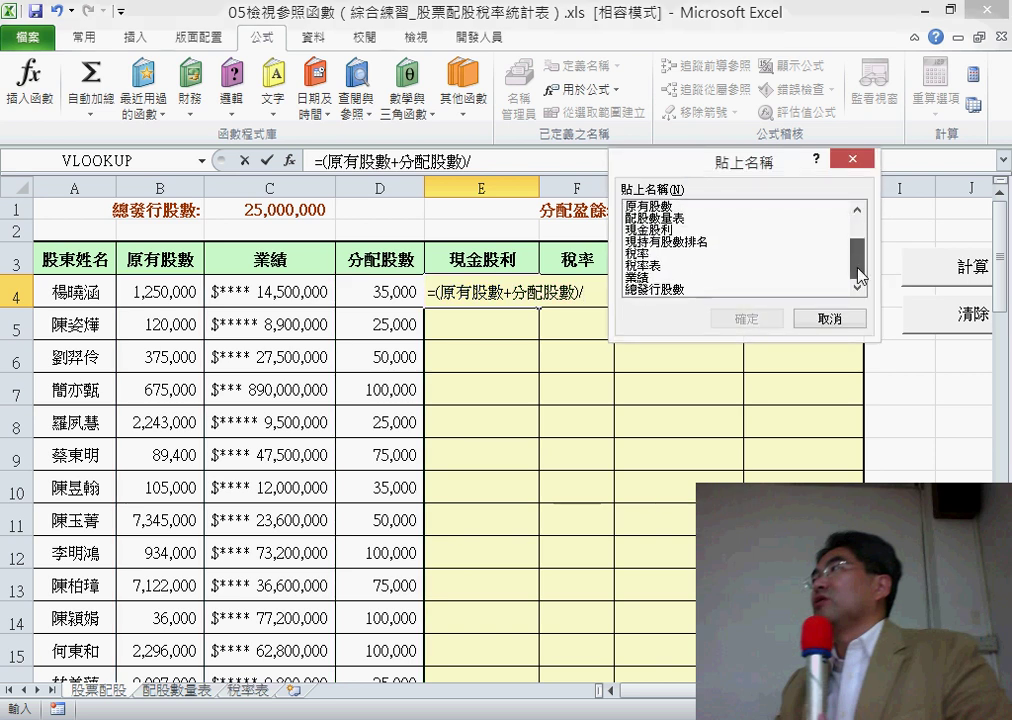
pyautogui.click(676, 279)
pyautogui.doubleClick(677, 290)
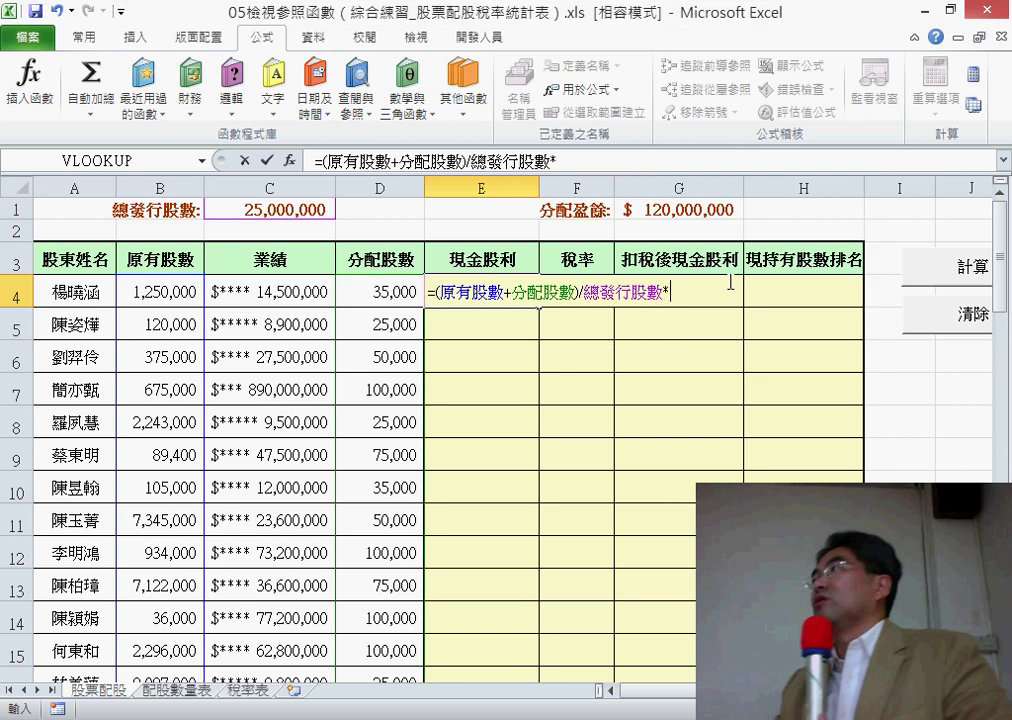
pyautogui.press('F3')
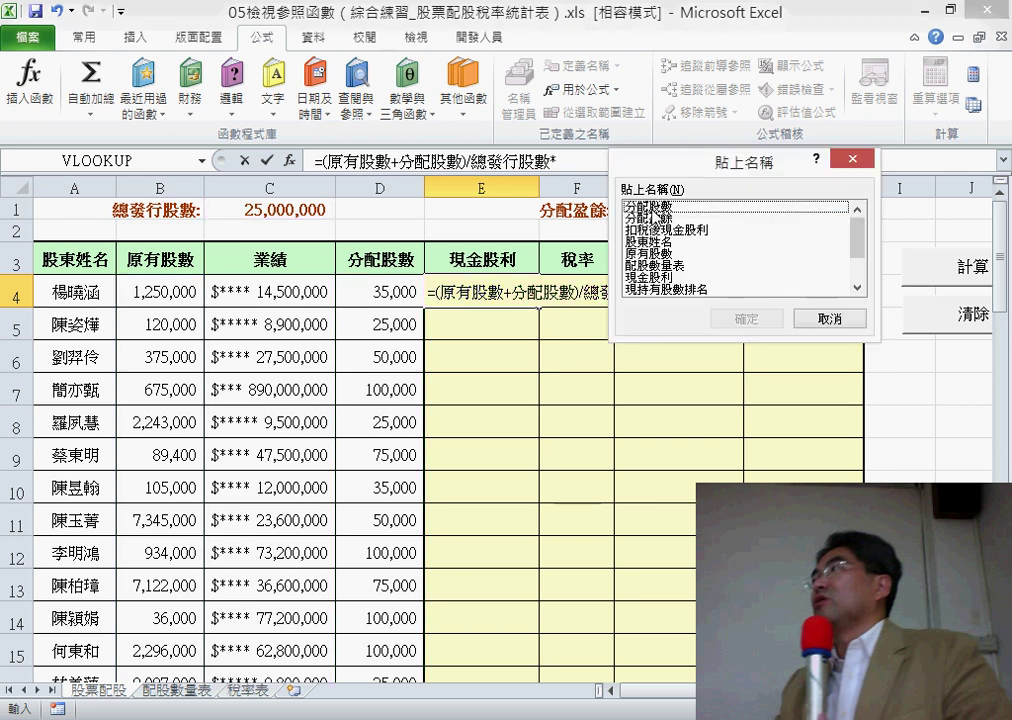
pyautogui.doubleClick(645, 218)
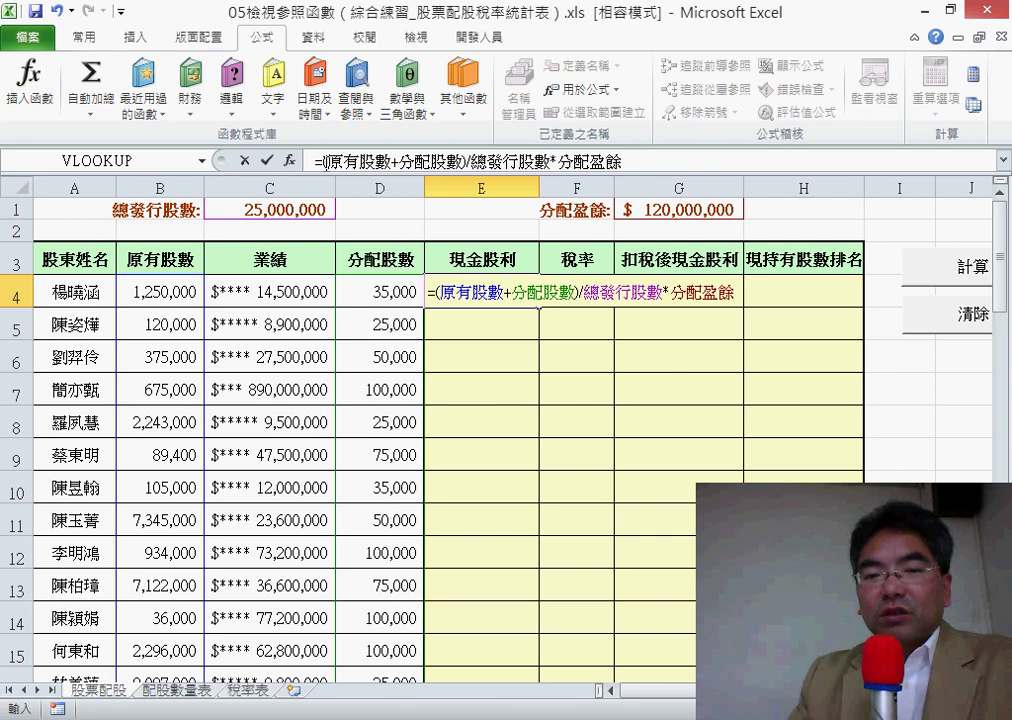
pyautogui.moveTo(321, 160); pyautogui.dragTo(470, 160)
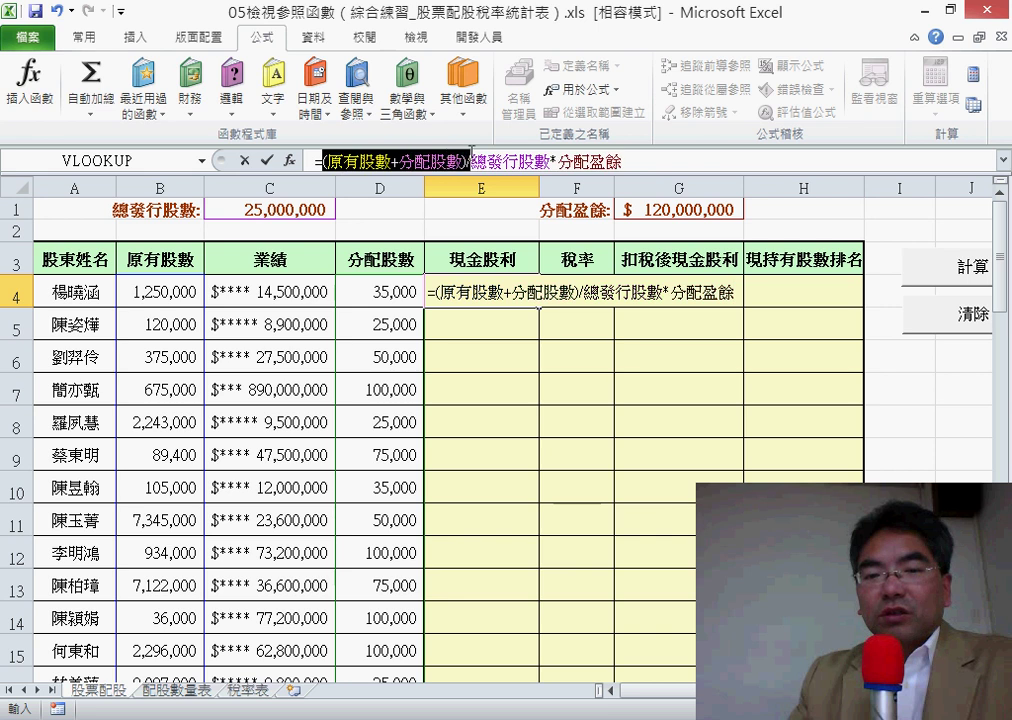
pyautogui.moveTo(470, 160); pyautogui.dragTo(467, 160)
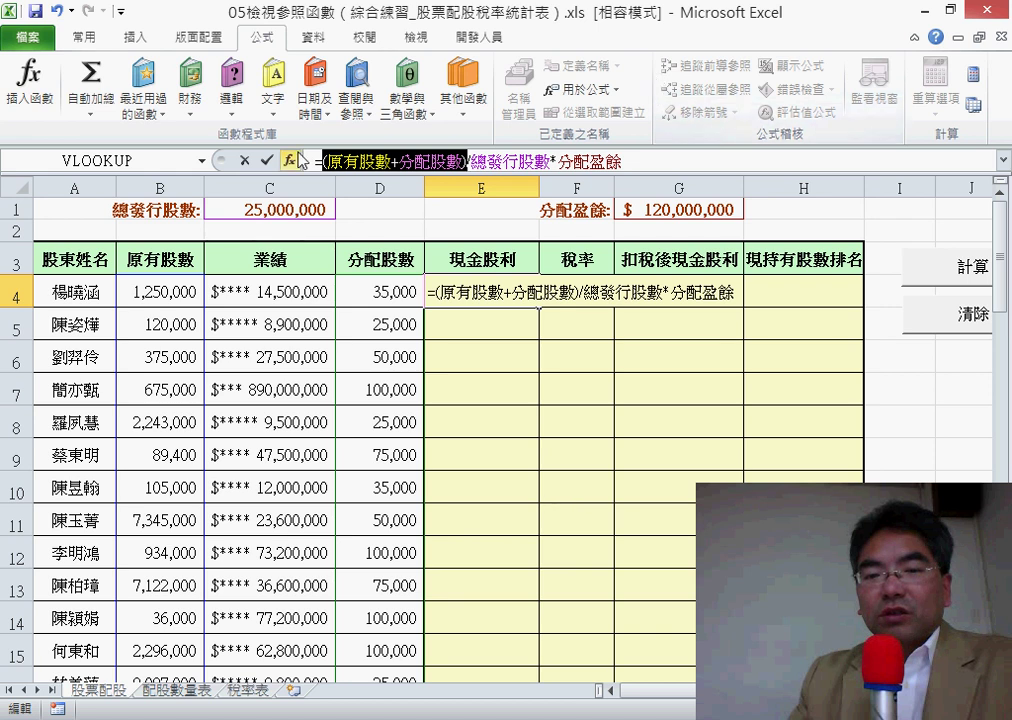
pyautogui.click(267, 161)
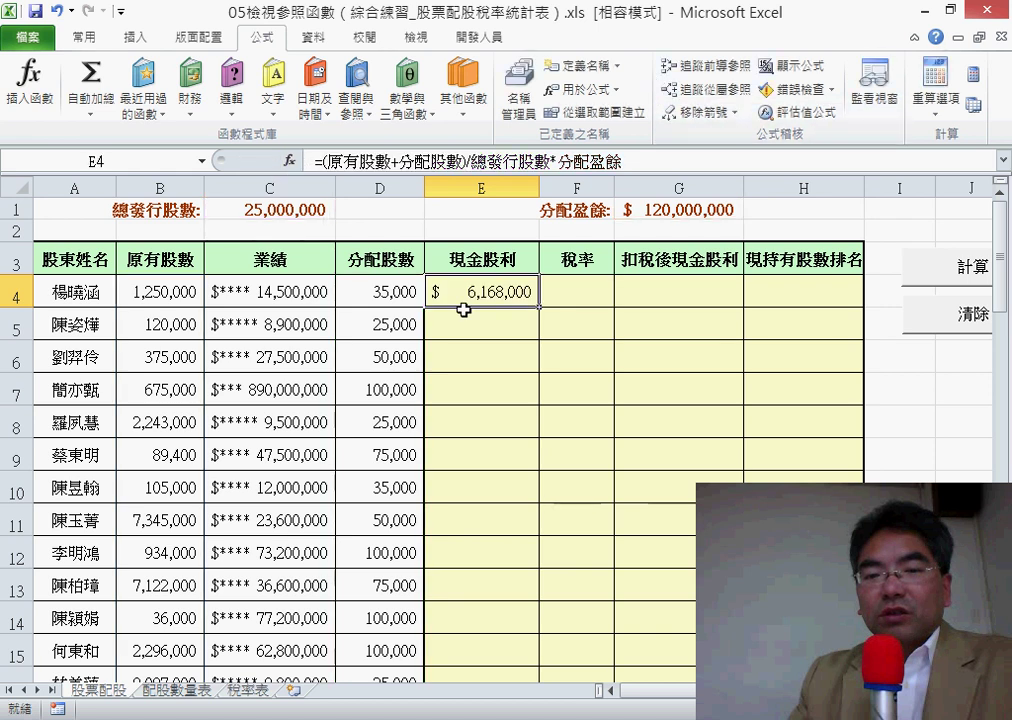
# Fill the cash dividend formula down column E, $6,168,000 in E4, and return to the instructions
pyautogui.doubleClick(543, 309)
pyautogui.click(589, 296)
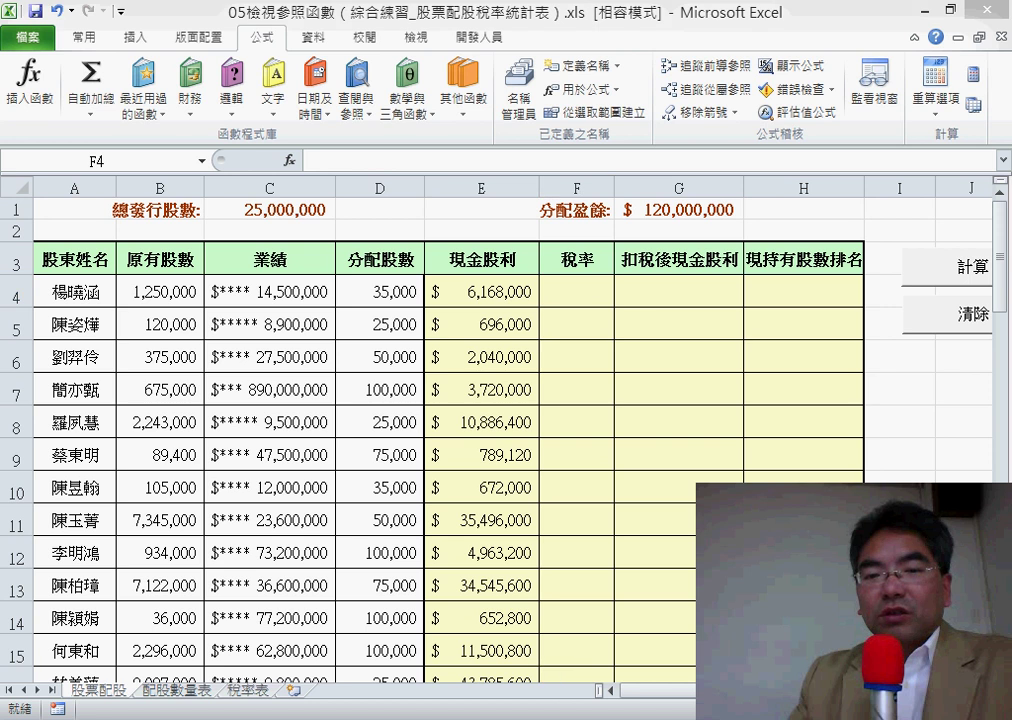
pyautogui.moveTo(343, 670)
pyautogui.click(192, 661)
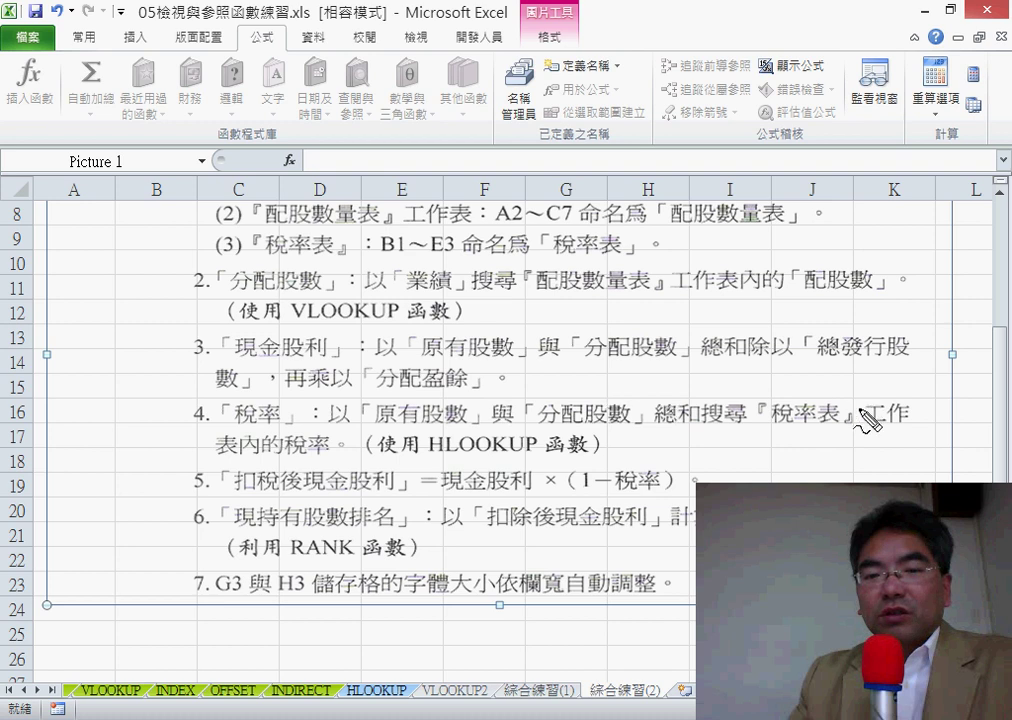
# Mark the (原有股數+分配股數) sum and 稅率表 in items 3 and 4 with red ink
pyautogui.moveTo(373, 400); pyautogui.dragTo(375, 445)
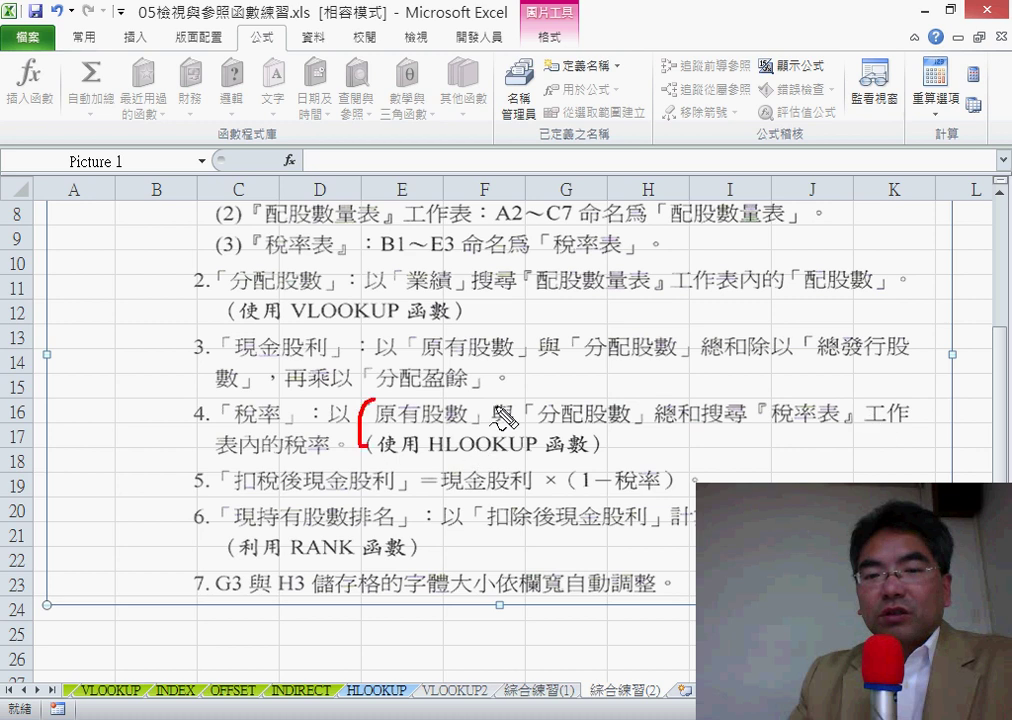
pyautogui.moveTo(493, 407)
pyautogui.mouseDown()
pyautogui.moveTo(515, 408)
pyautogui.moveTo(510, 425)
pyautogui.mouseUp()
pyautogui.moveTo(632, 392); pyautogui.dragTo(630, 428)
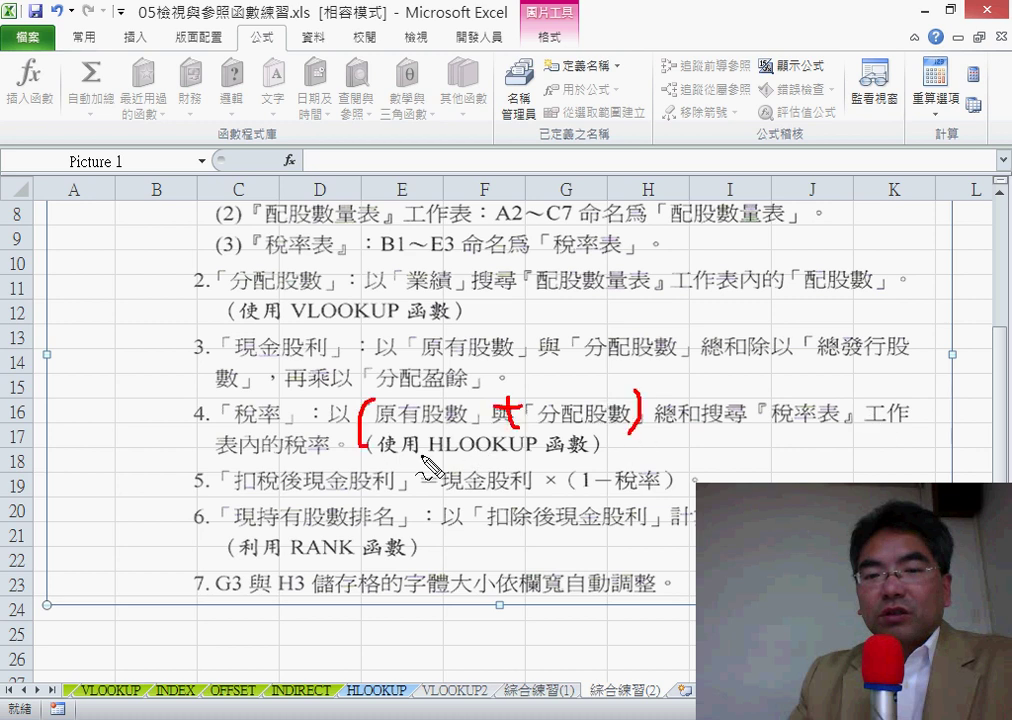
pyautogui.moveTo(437, 440); pyautogui.dragTo(636, 426)
pyautogui.moveTo(433, 353); pyautogui.dragTo(730, 349)
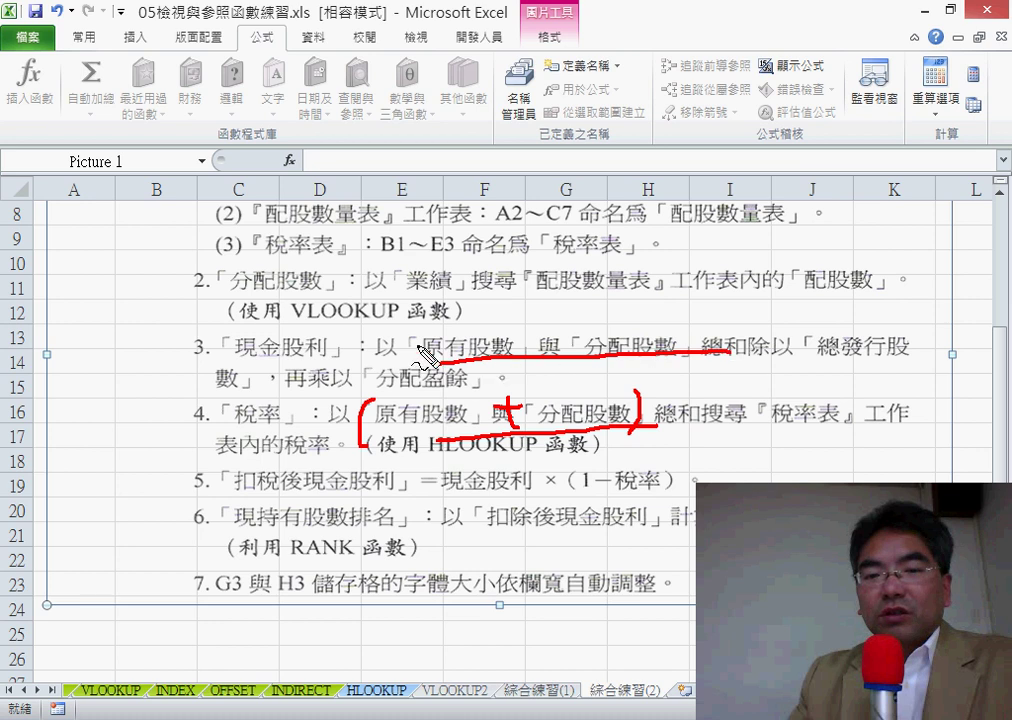
pyautogui.moveTo(410, 337)
pyautogui.mouseDown()
pyautogui.moveTo(332, 376)
pyautogui.moveTo(358, 380)
pyautogui.mouseUp()
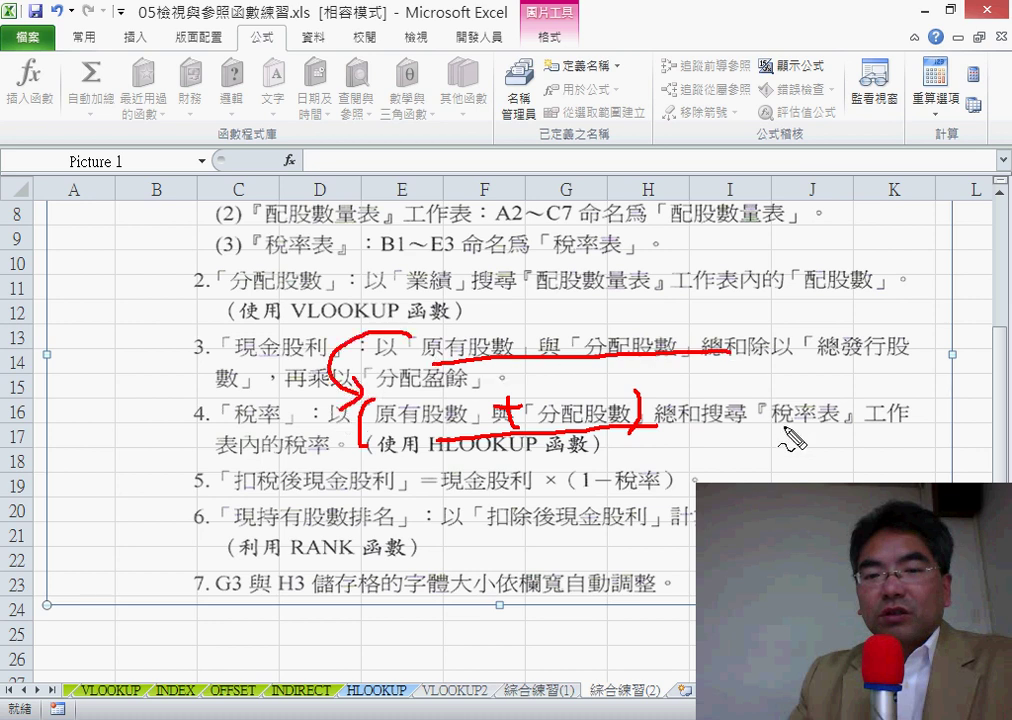
pyautogui.moveTo(781, 423); pyautogui.dragTo(849, 418)
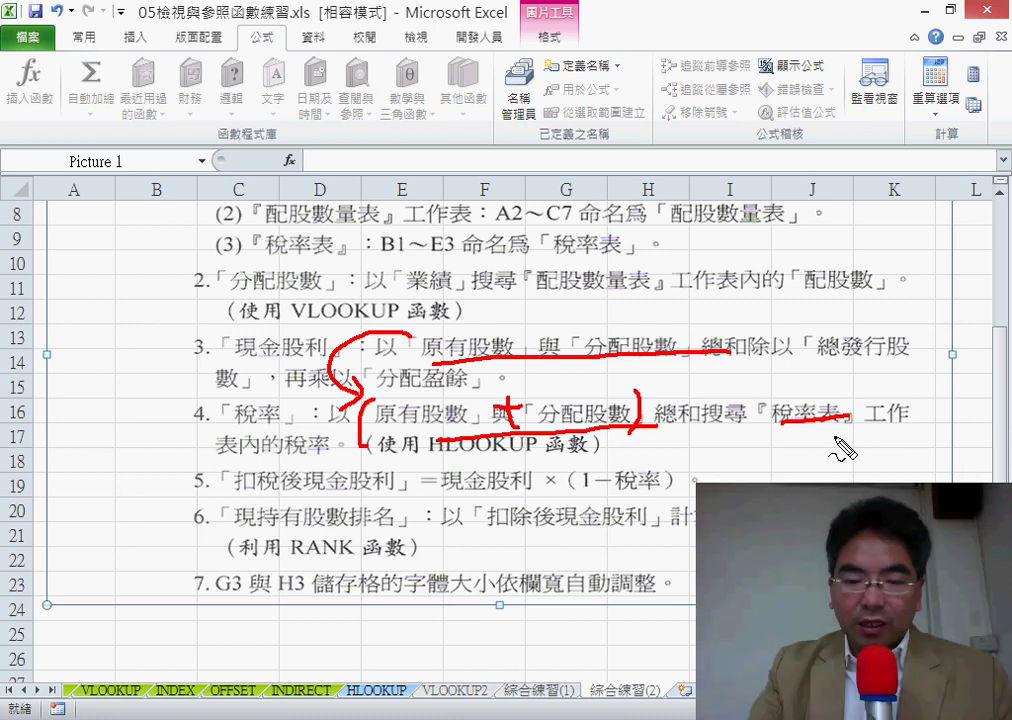
# Erase the red ink, minimize the instructions, and bring back the stock-dividend workbook
pyautogui.press('Escape')
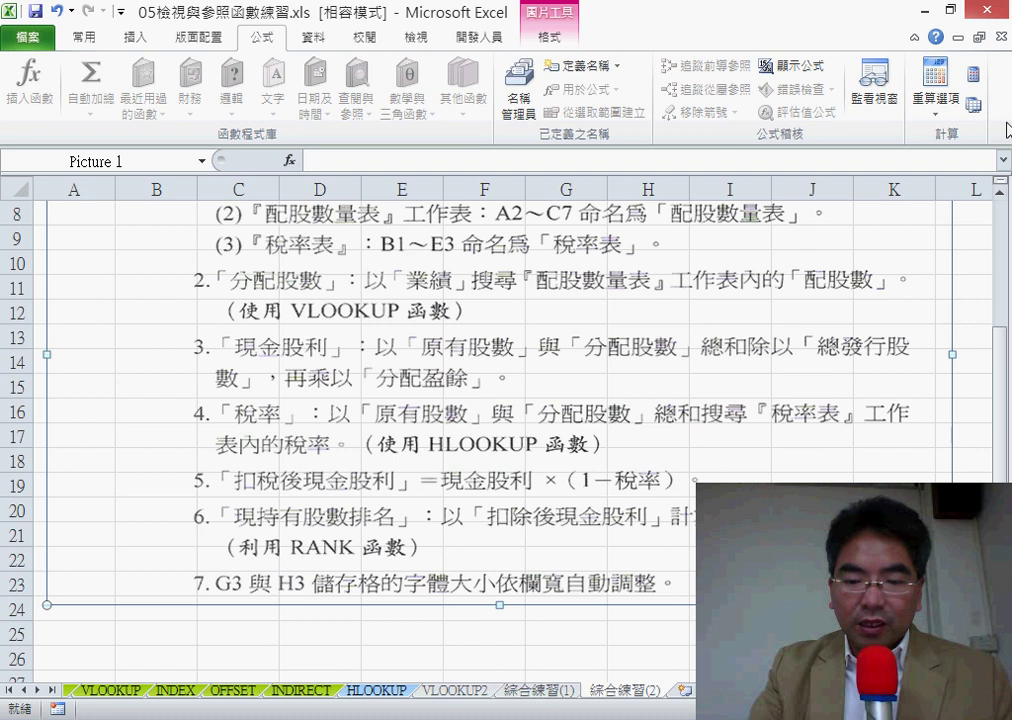
pyautogui.click(918, 12)
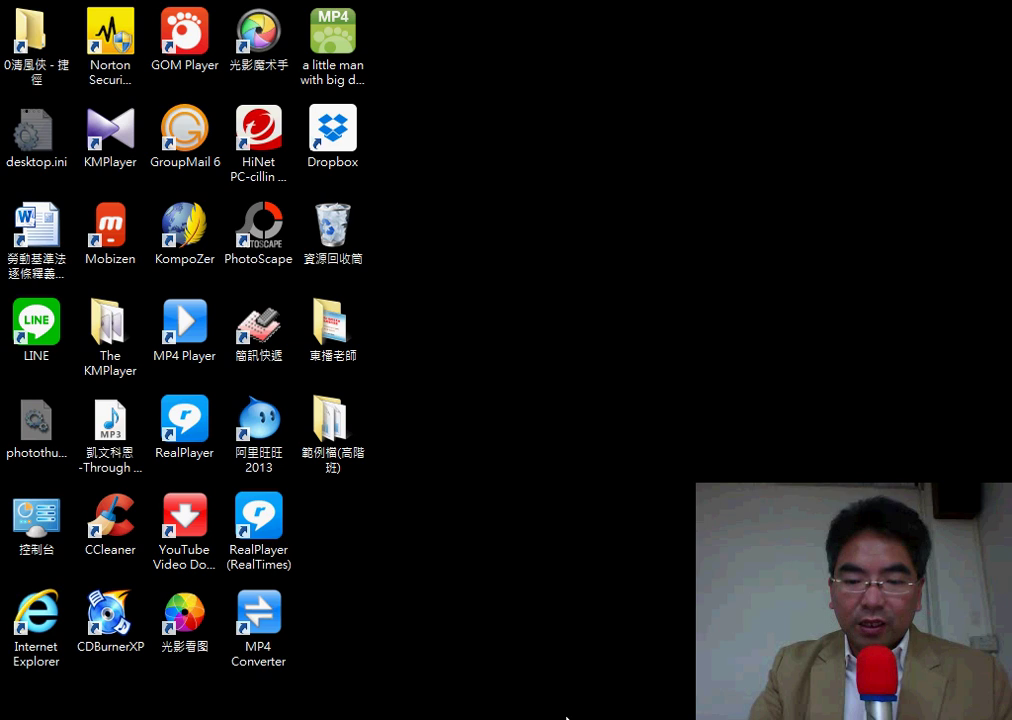
pyautogui.click(130, 615)
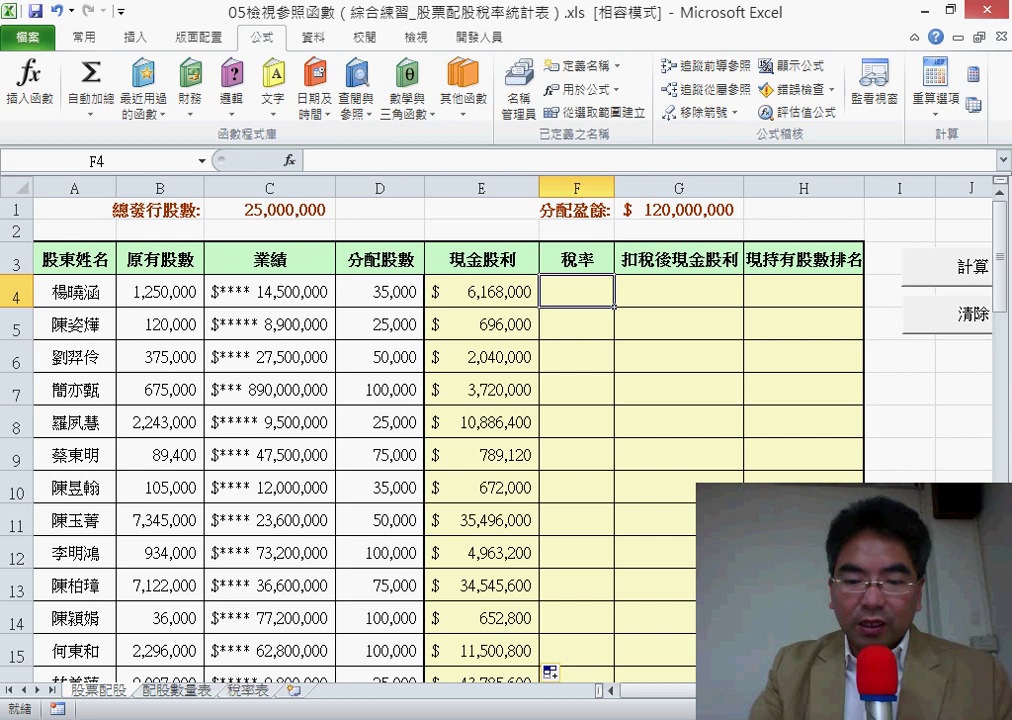
# Review E4's (原有股數+分配股數) formula part and select F4 for the tax rate
pyautogui.click(515, 292)
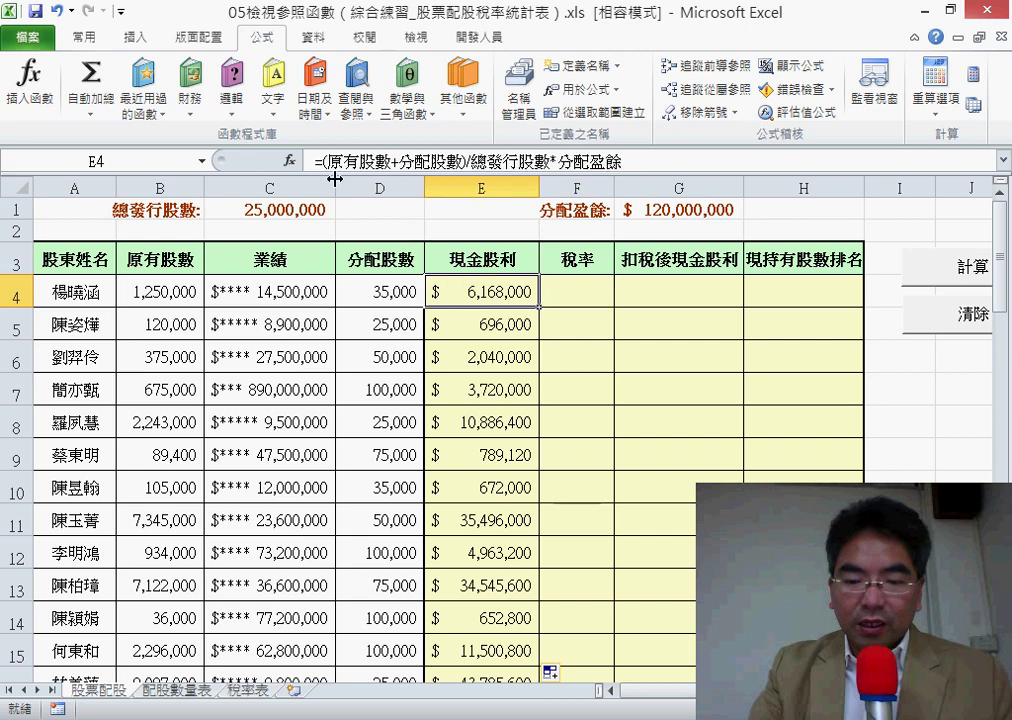
pyautogui.moveTo(317, 160); pyautogui.dragTo(469, 160)
pyautogui.hotkey('ctrl', 'c')
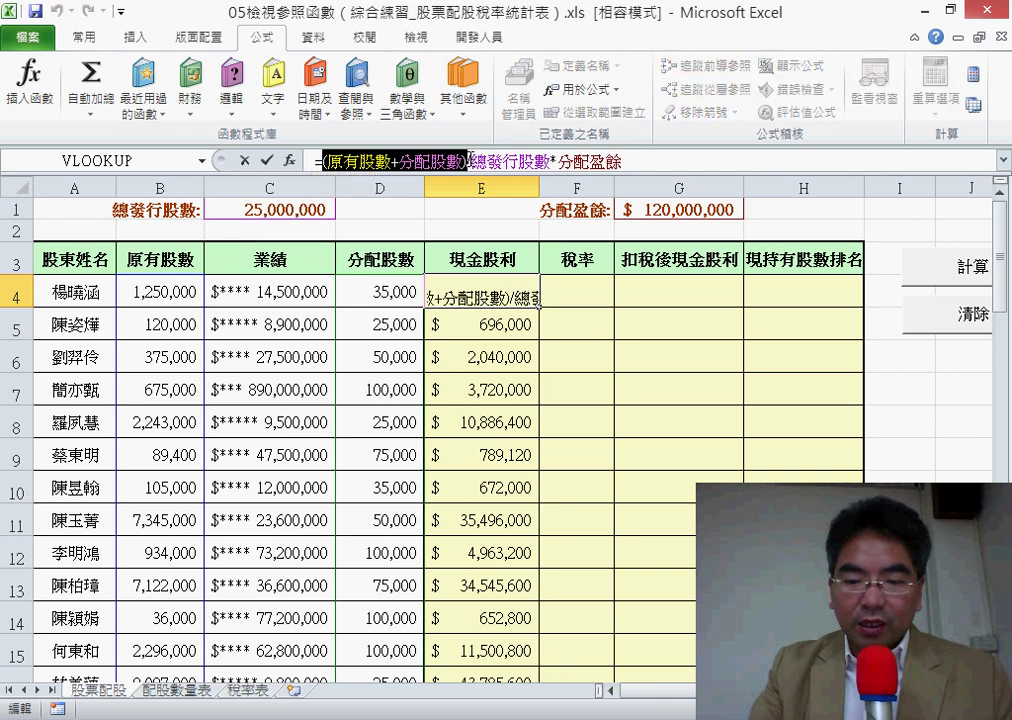
pyautogui.click(245, 160)
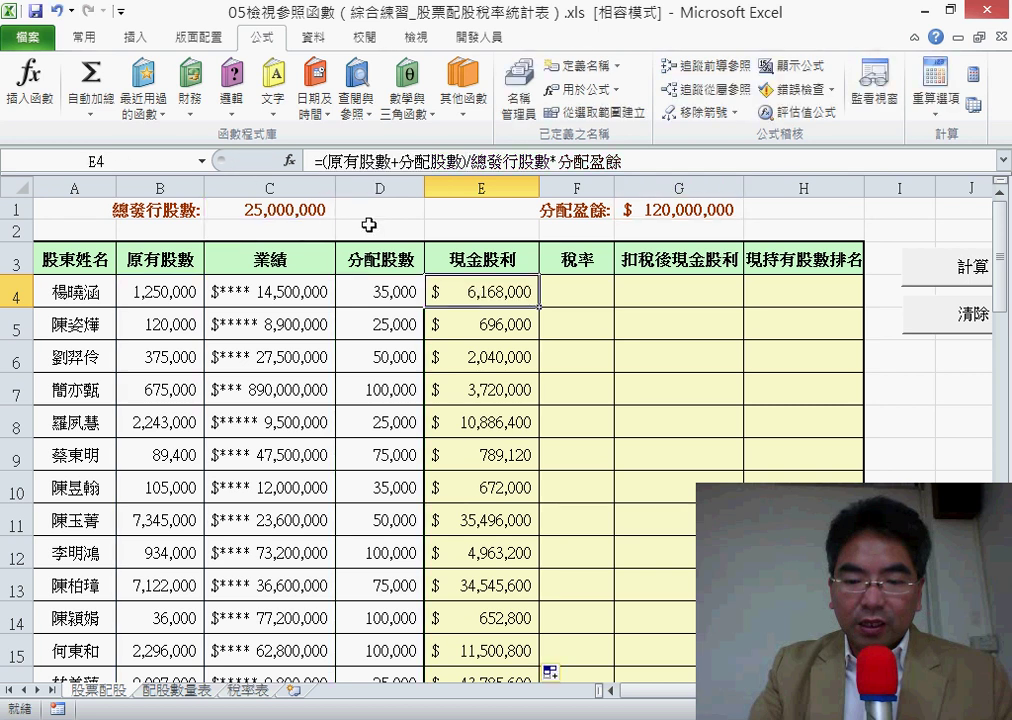
pyautogui.click(594, 295)
pyautogui.click(290, 161)
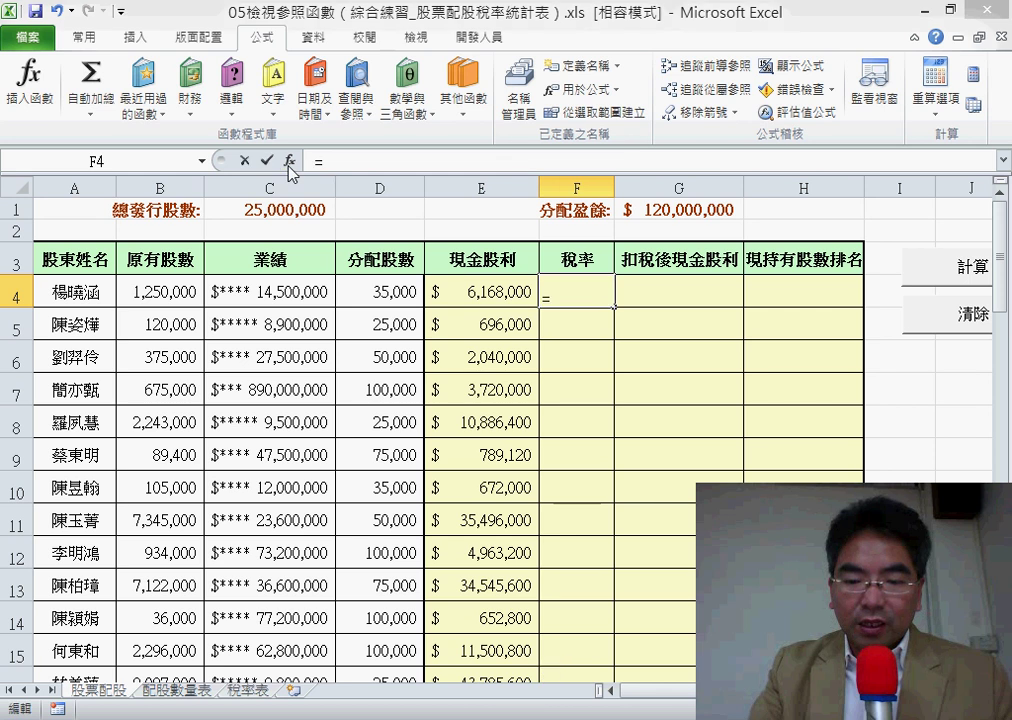
pyautogui.moveTo(944, 236); pyautogui.dragTo(945, 245)
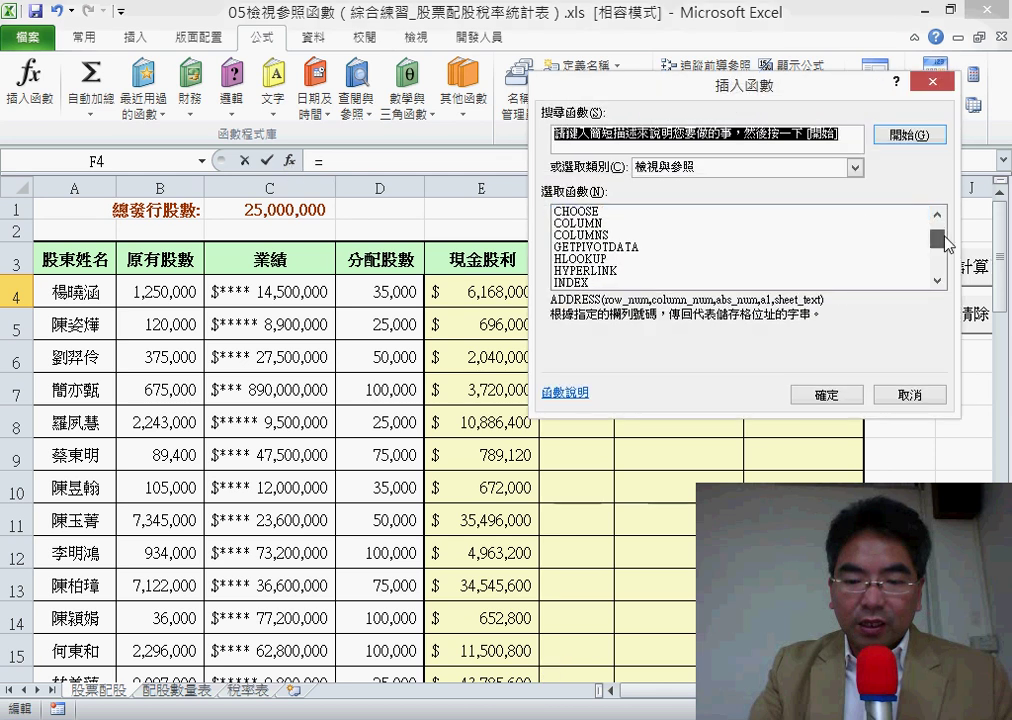
pyautogui.press('Escape')
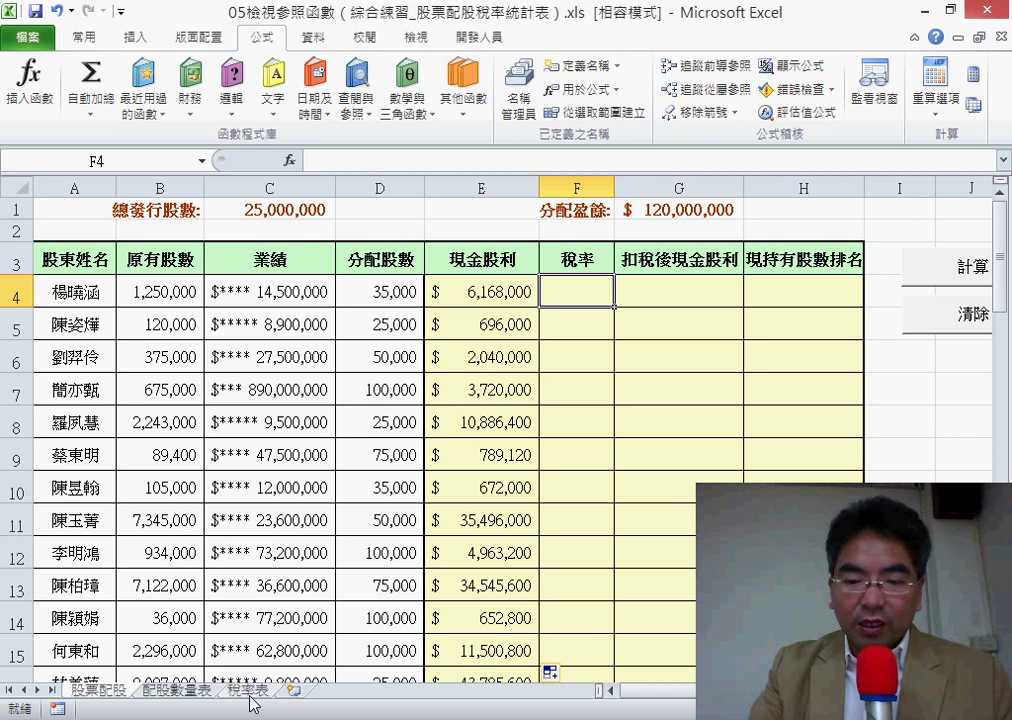
# Check the 稅率表 sheet's 股票所得 and 稅率 rows, then pick HLOOKUP for F4
pyautogui.click(247, 690)
pyautogui.moveTo(68, 226); pyautogui.dragTo(68, 320)
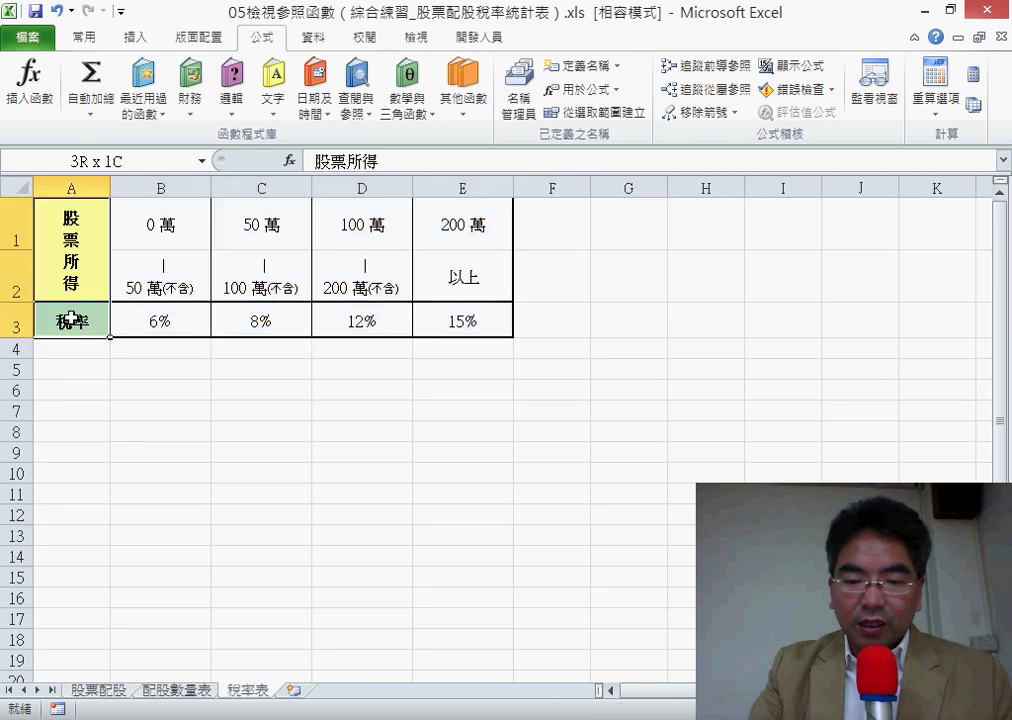
pyautogui.click(96, 690)
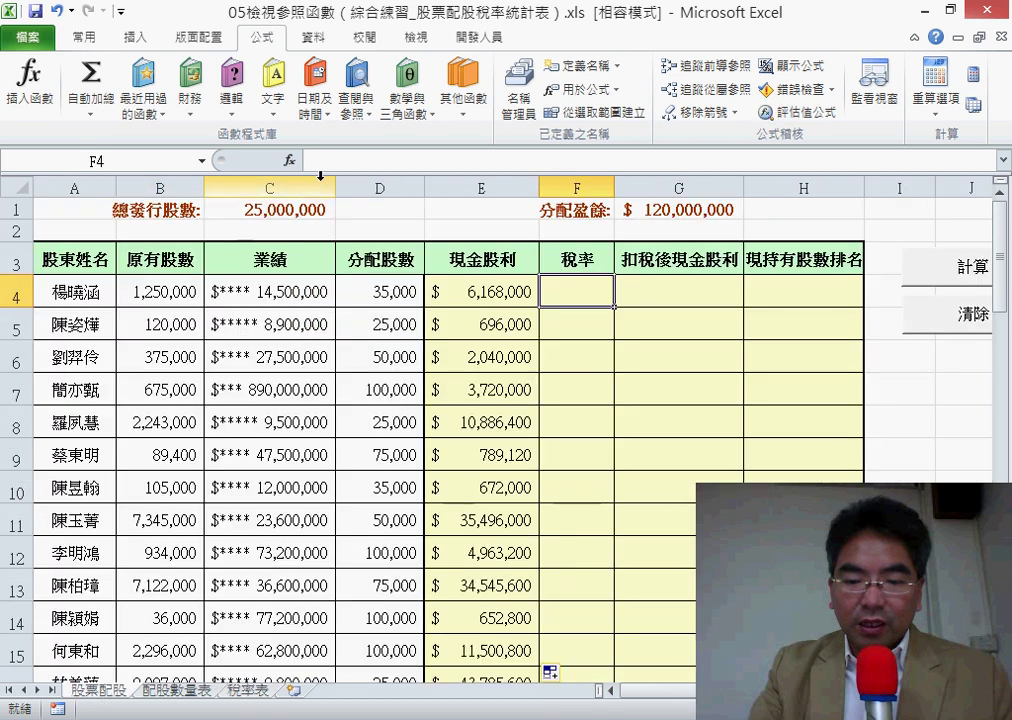
pyautogui.click(289, 160)
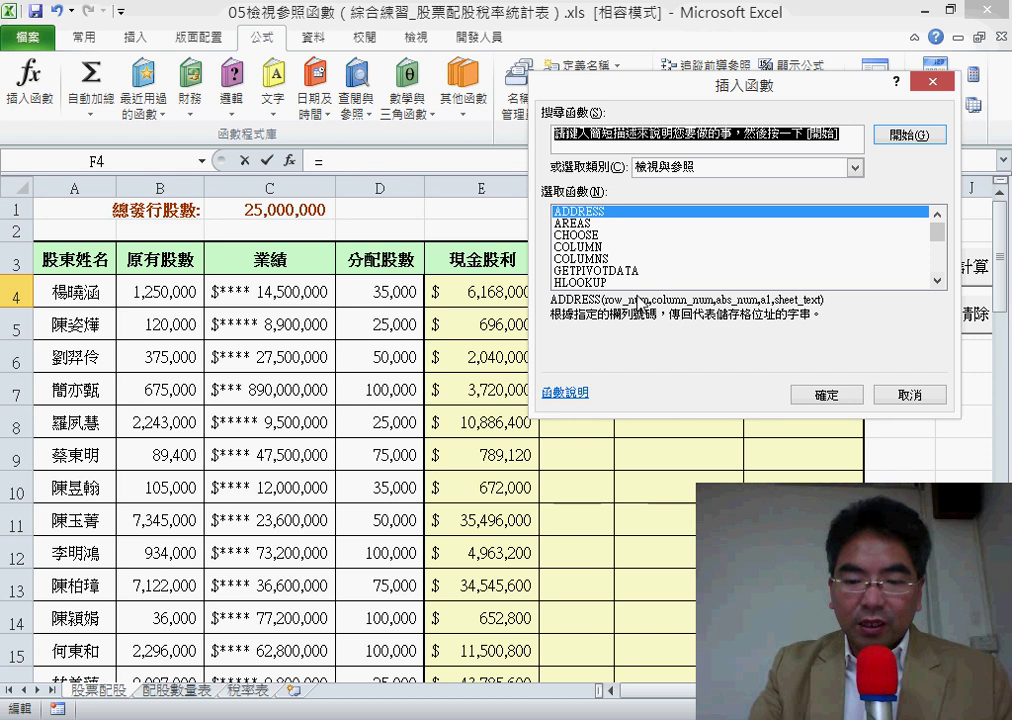
pyautogui.click(599, 283)
# Set HLOOKUP's lookup value to (原有股數+分配股數)/10000
pyautogui.doubleClick(599, 283)
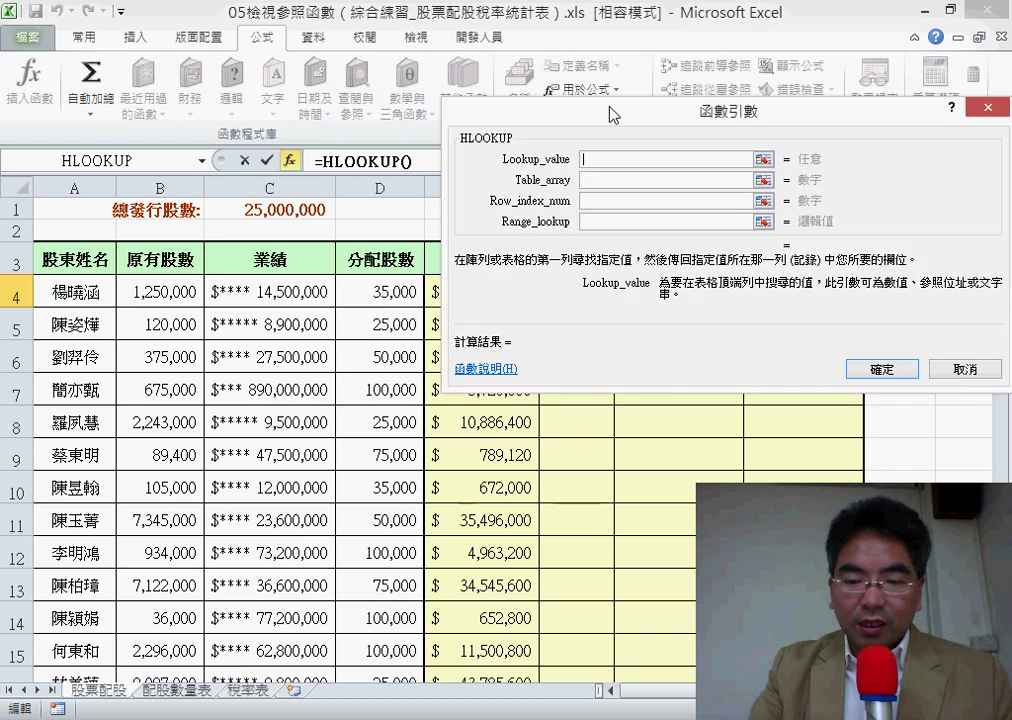
pyautogui.moveTo(615, 122); pyautogui.dragTo(495, 357)
pyautogui.rightClick(550, 395)
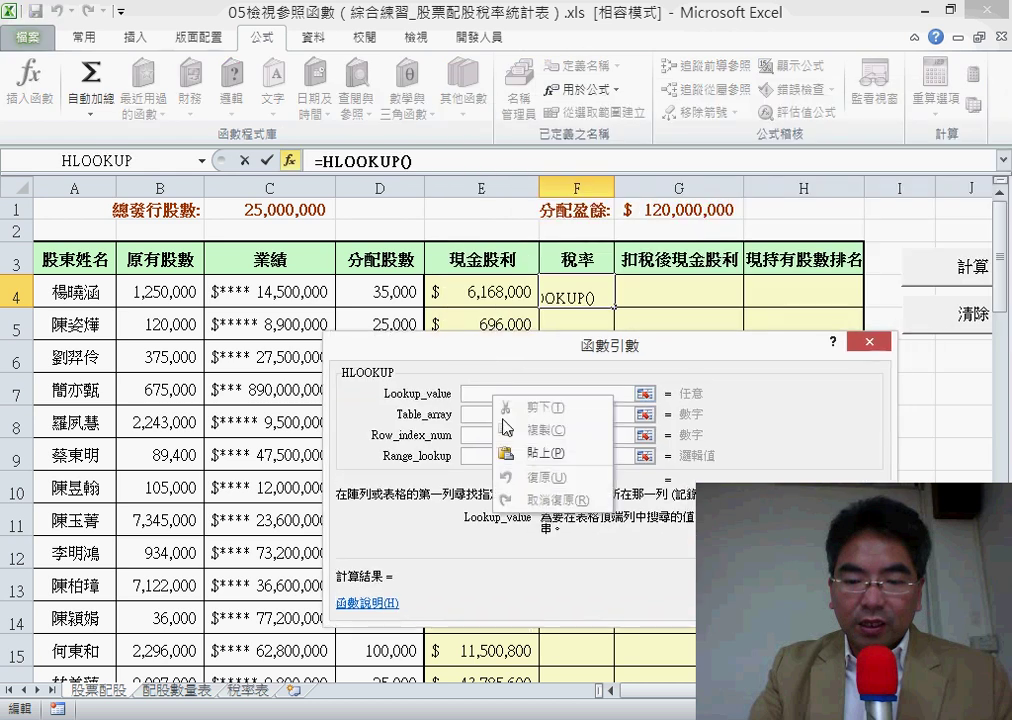
pyautogui.click(592, 452)
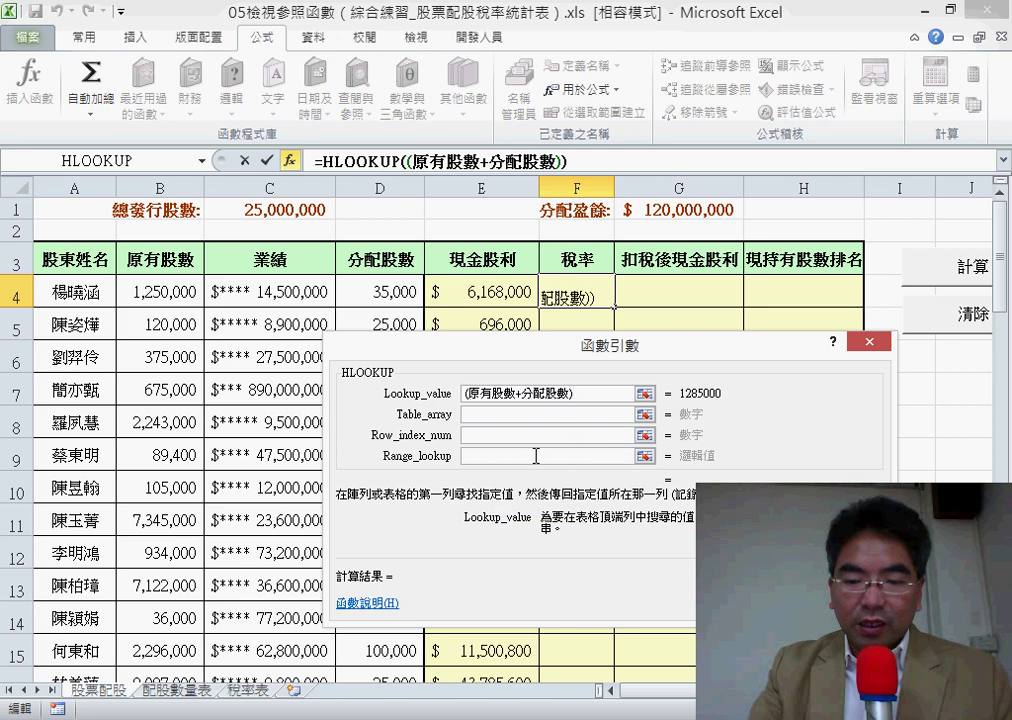
pyautogui.write('/')
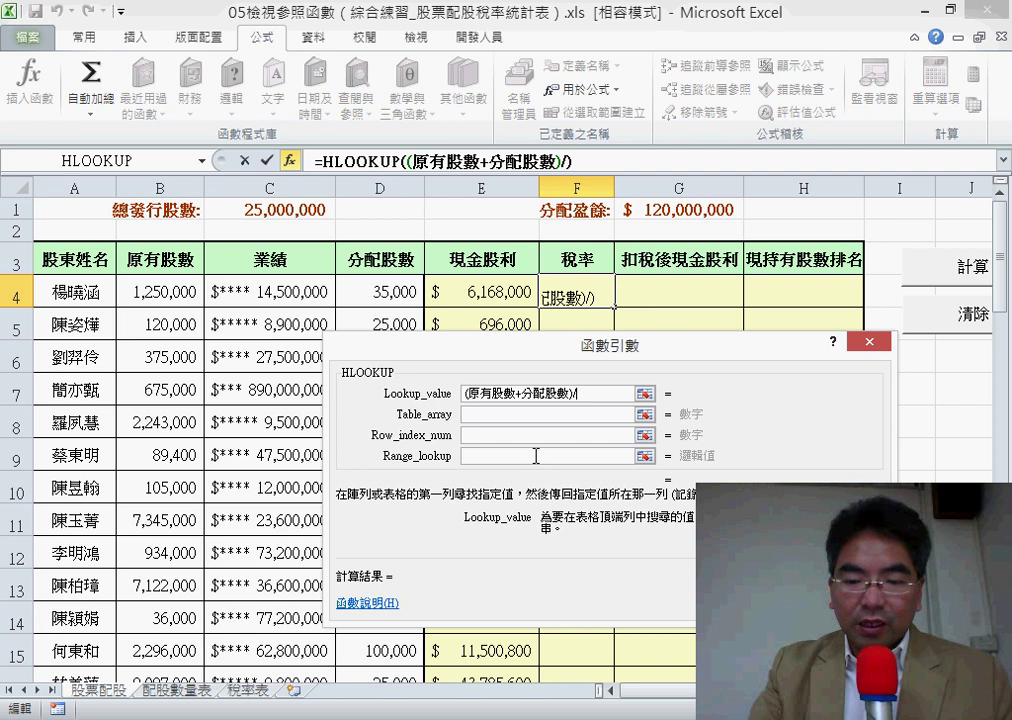
pyautogui.write('10000')
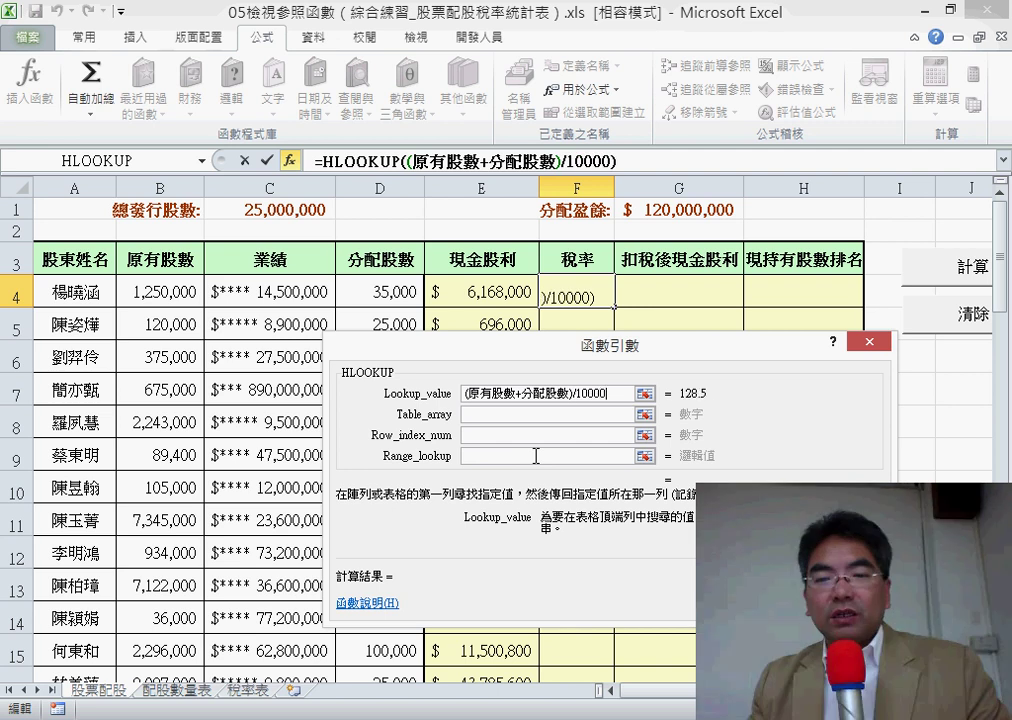
pyautogui.click(531, 414)
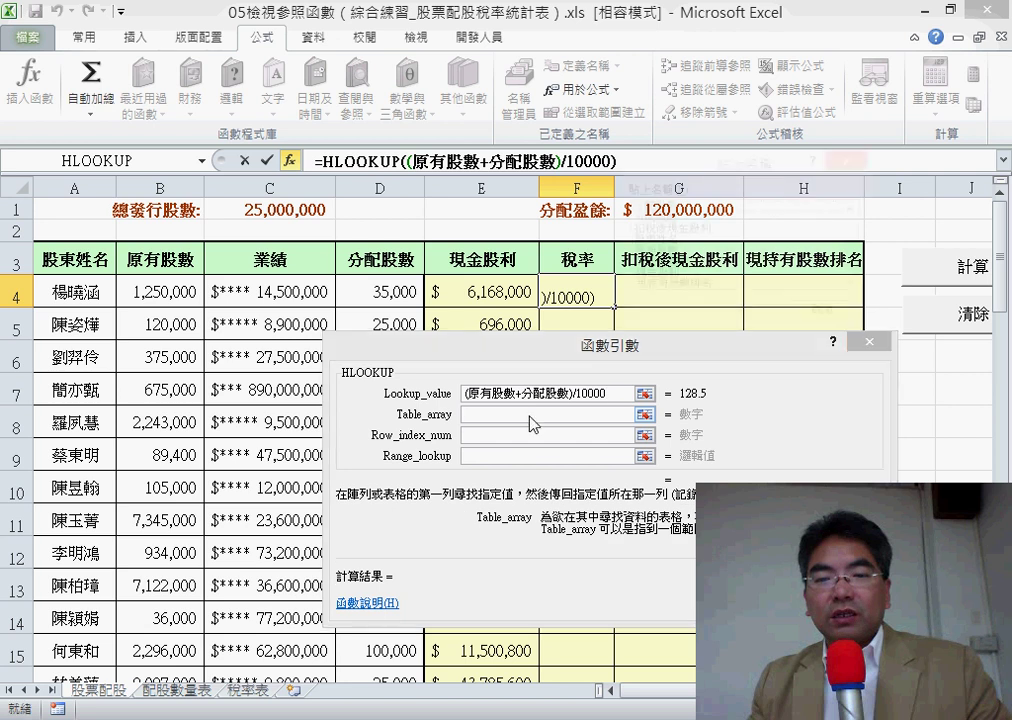
# Set table array 稅率表, row index 3 and range lookup 1, and commit F4 (12%)
pyautogui.press('F3')
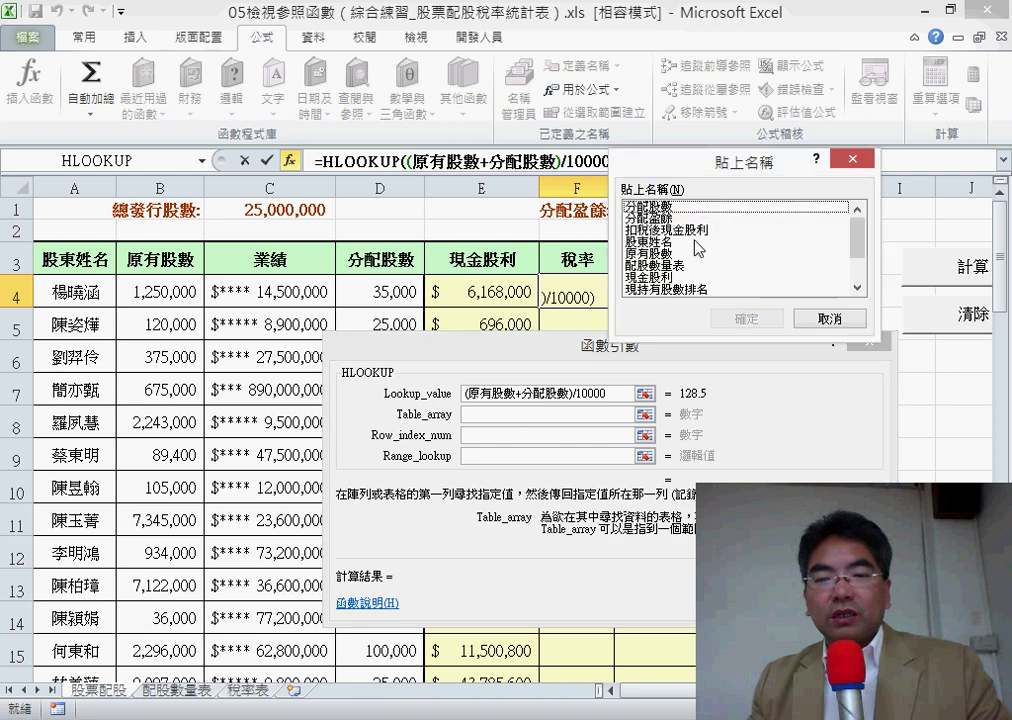
pyautogui.moveTo(861, 260); pyautogui.dragTo(861, 280)
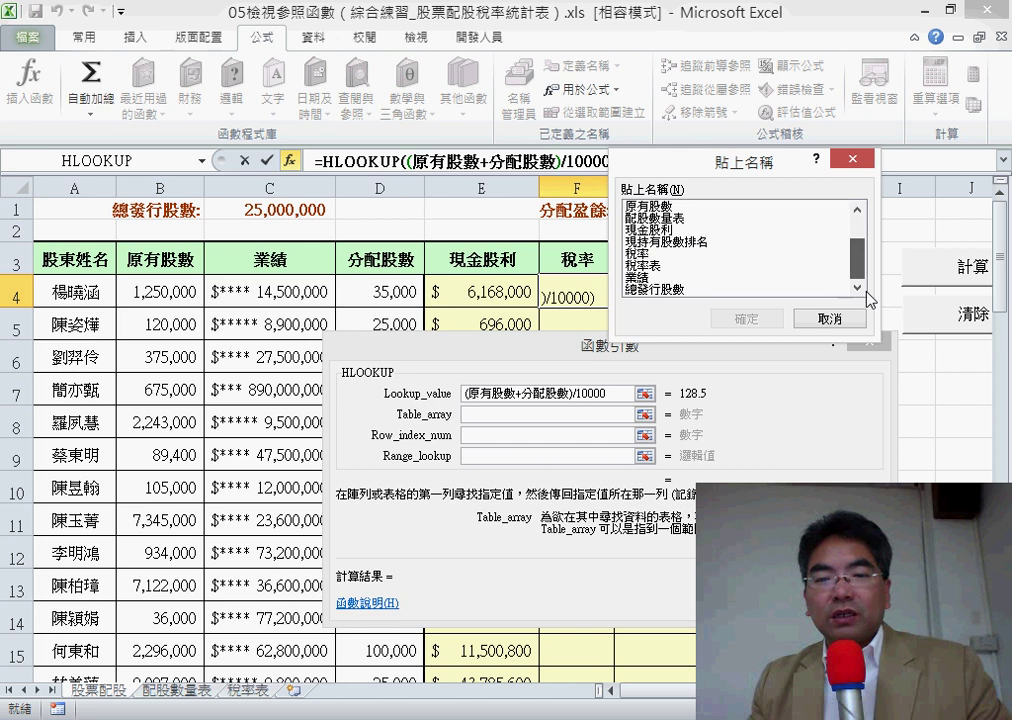
pyautogui.click(670, 266)
pyautogui.doubleClick(670, 268)
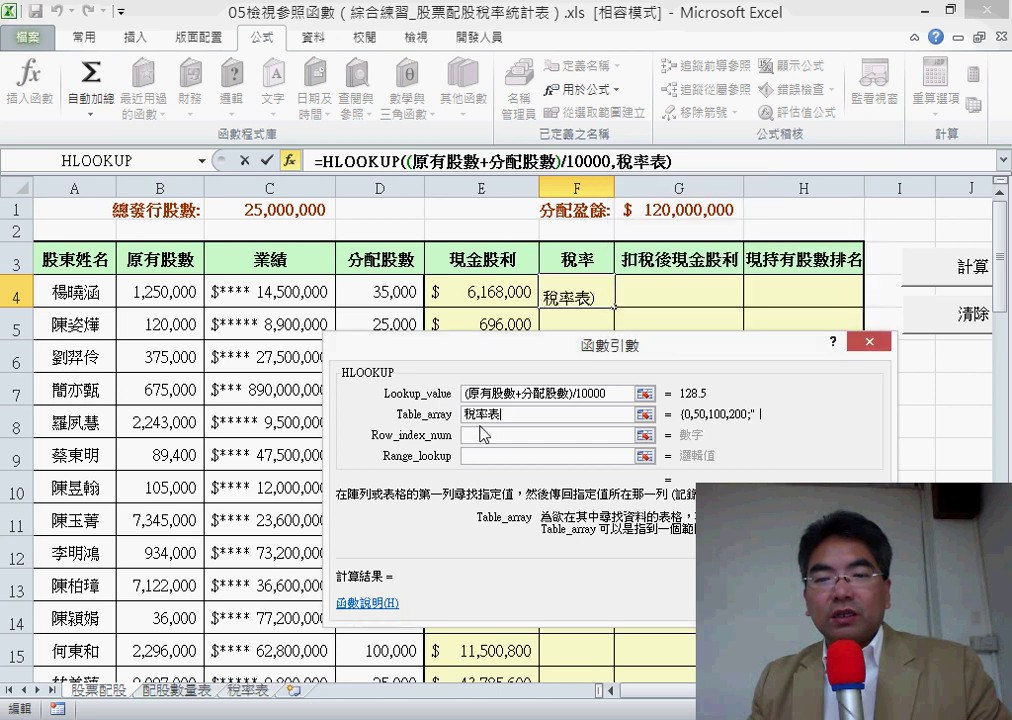
pyautogui.click(492, 435)
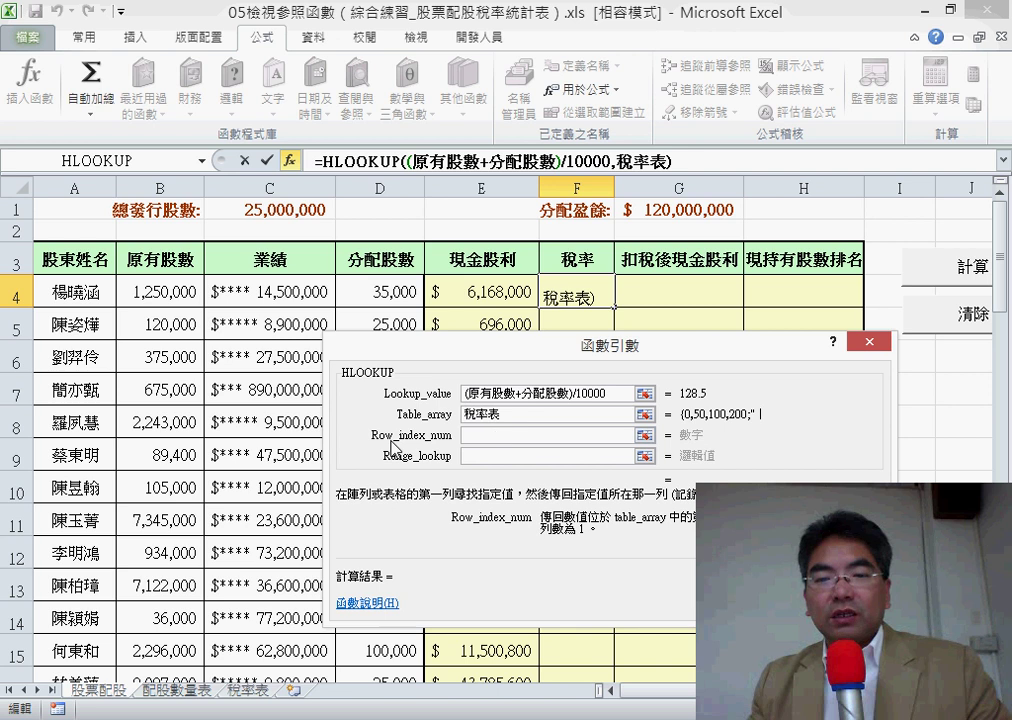
pyautogui.click(517, 414)
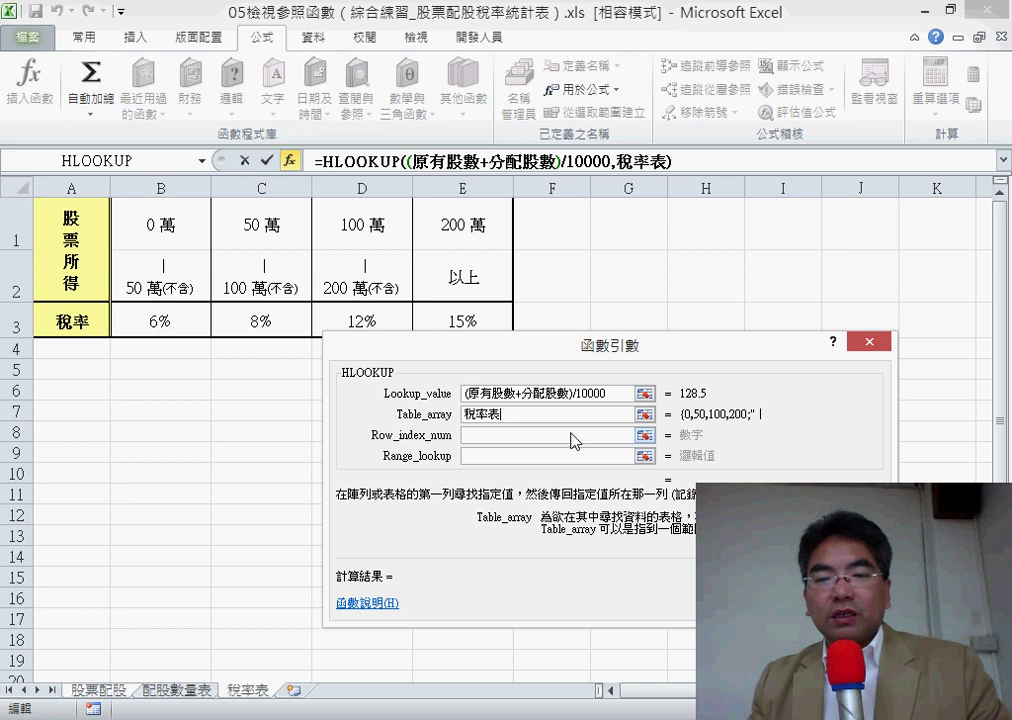
pyautogui.click(510, 436)
pyautogui.write('3')
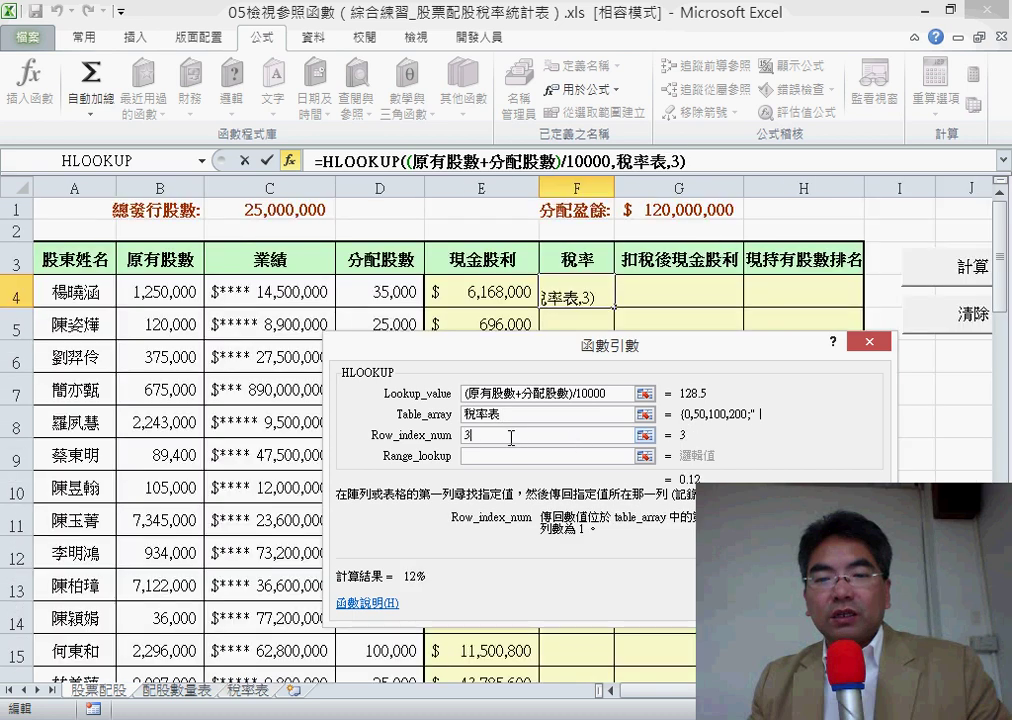
pyautogui.click(469, 457)
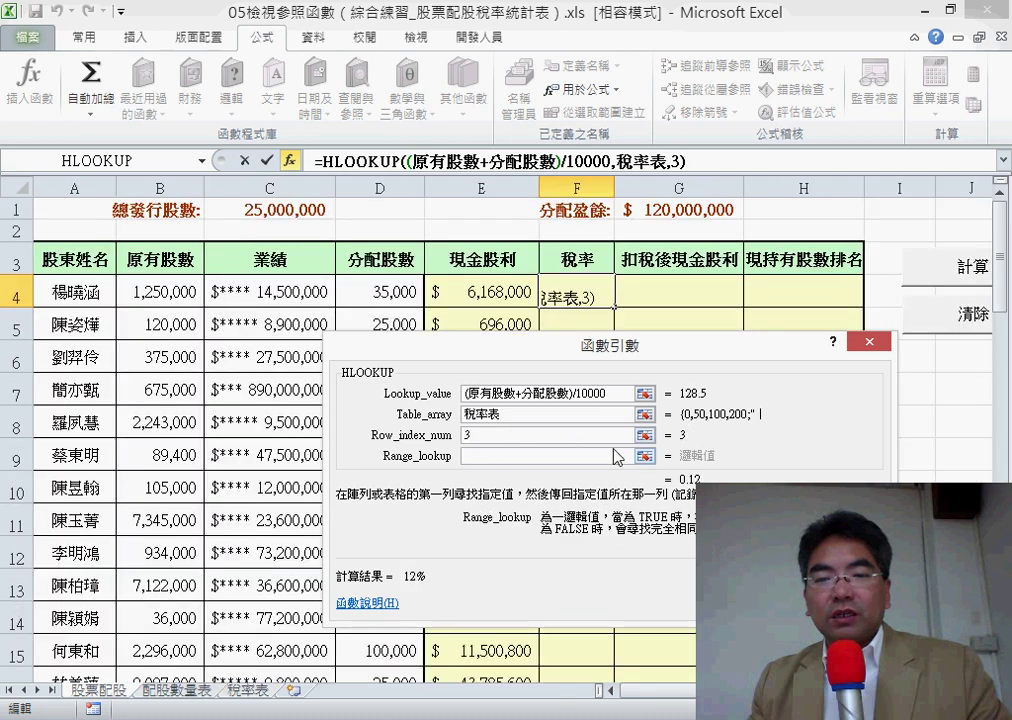
pyautogui.write('1')
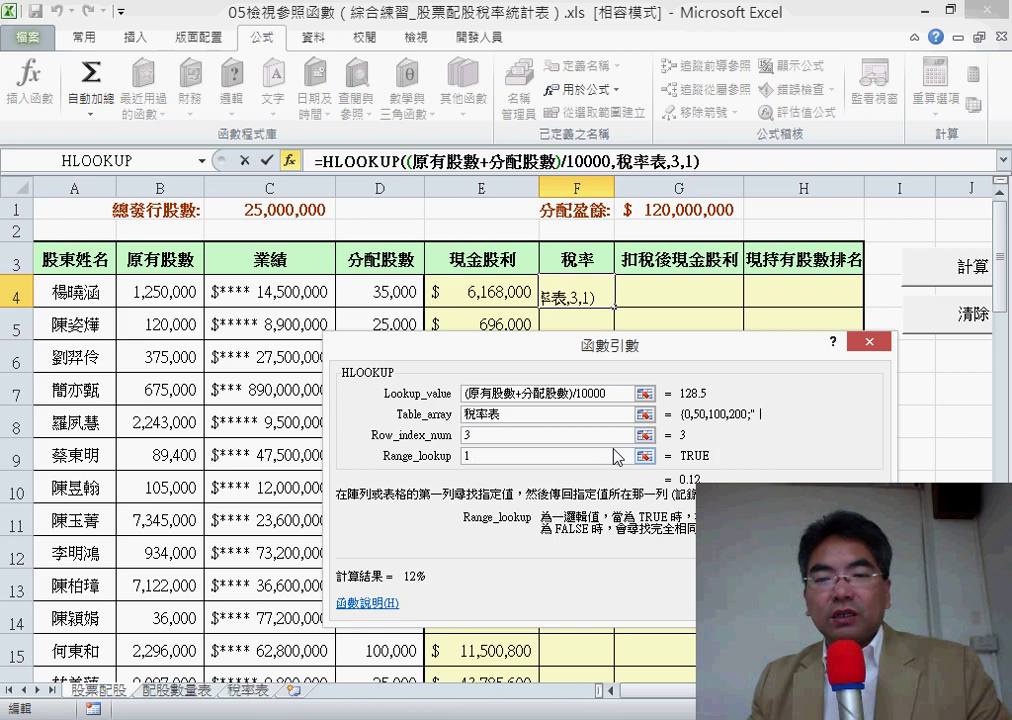
pyautogui.press('Return')
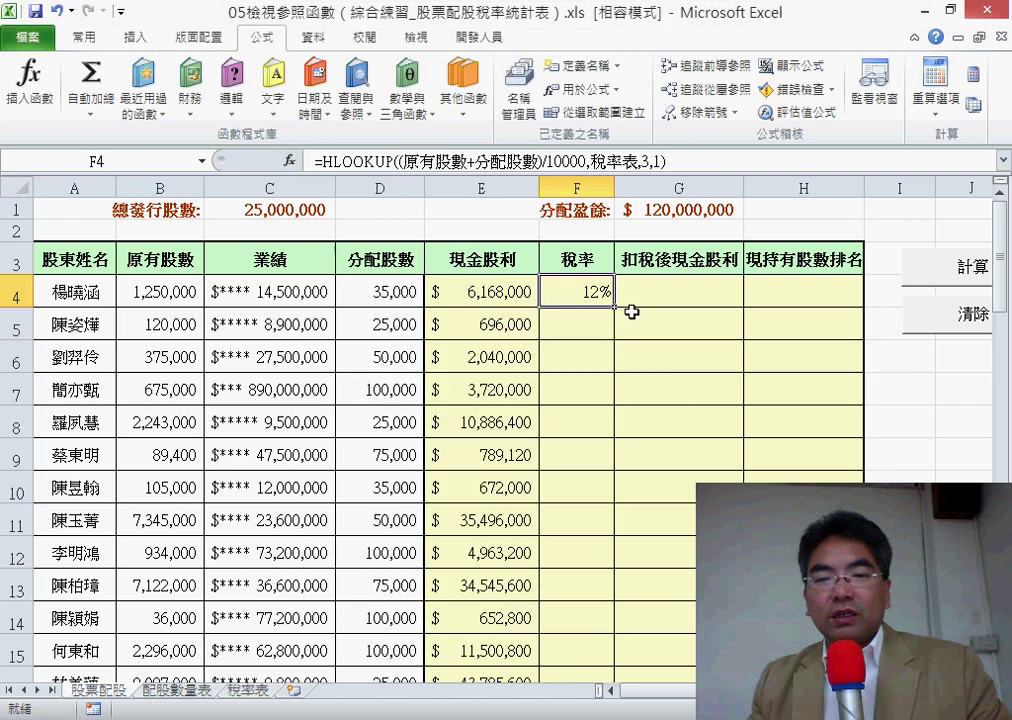
# Fill the HLOOKUP down the 稅率 column (12%, 6%, 8%, 15%) and glance at the instructions
pyautogui.doubleClick(614, 307)
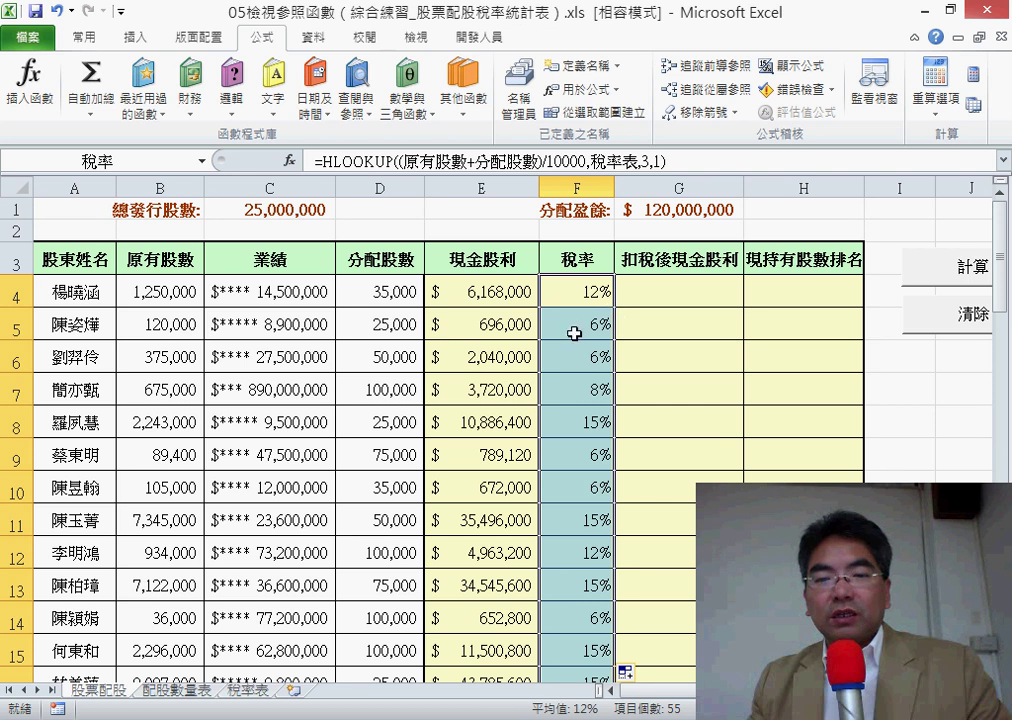
pyautogui.click(640, 292)
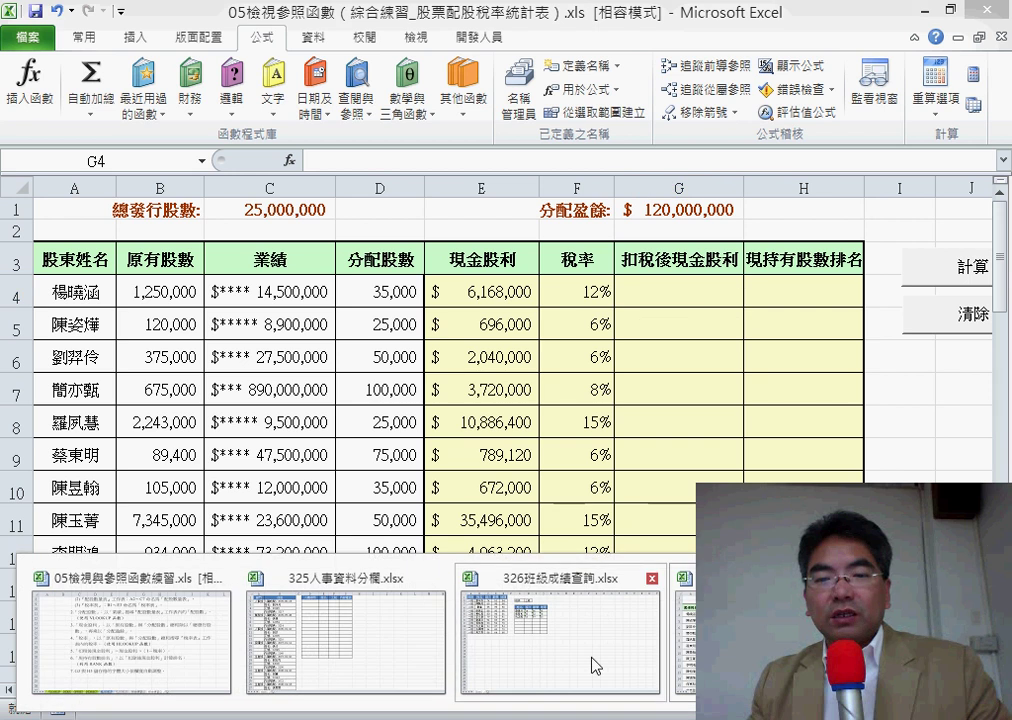
pyautogui.click(209, 637)
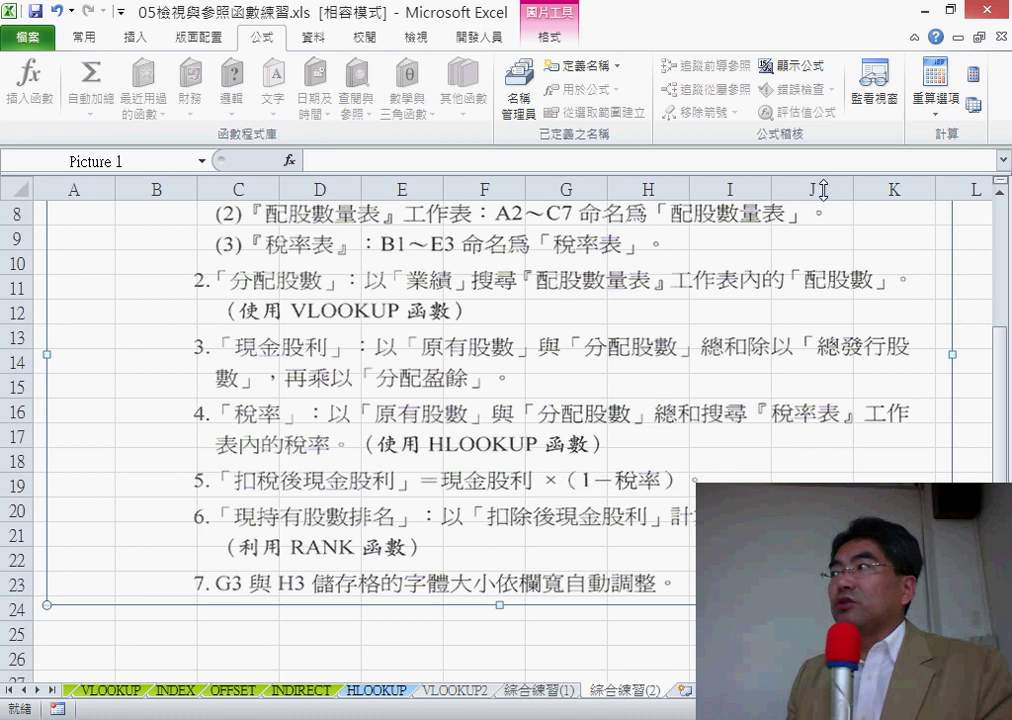
pyautogui.click(926, 10)
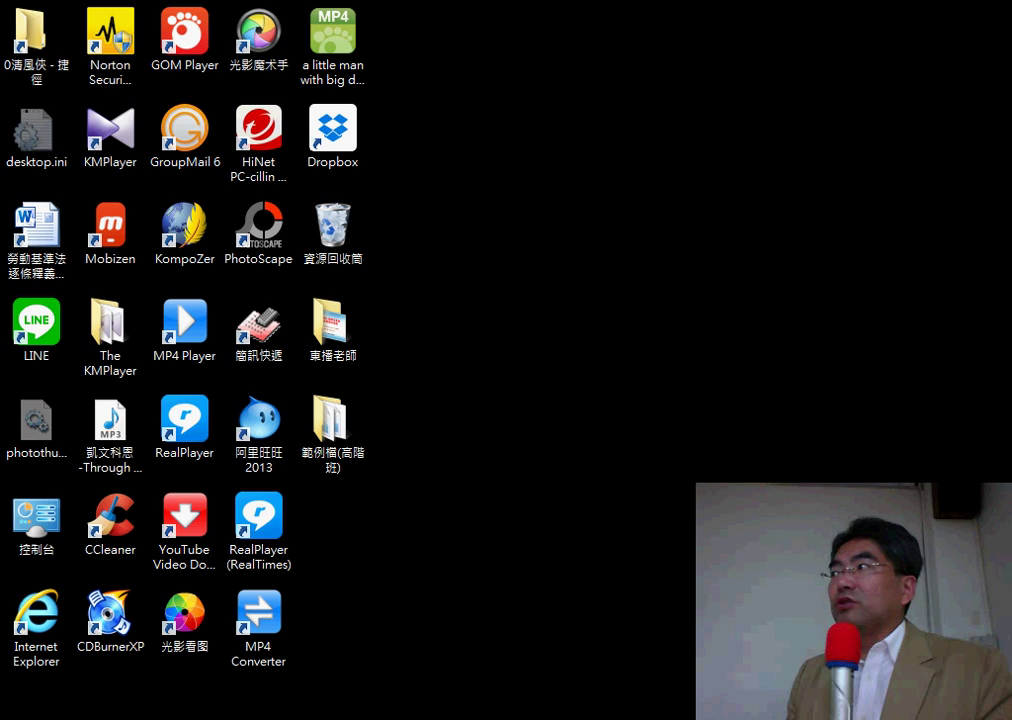
pyautogui.click(135, 632)
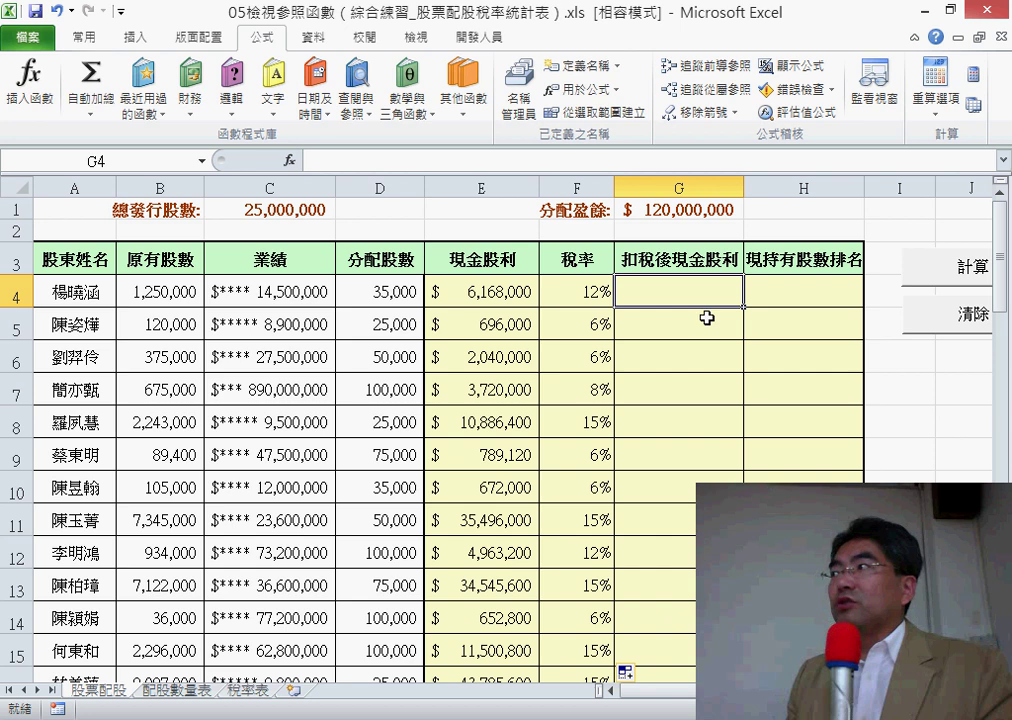
# Enter =現金股利*(1-稅率) in G4 using pasted range names
pyautogui.click(438, 168)
pyautogui.write('=')
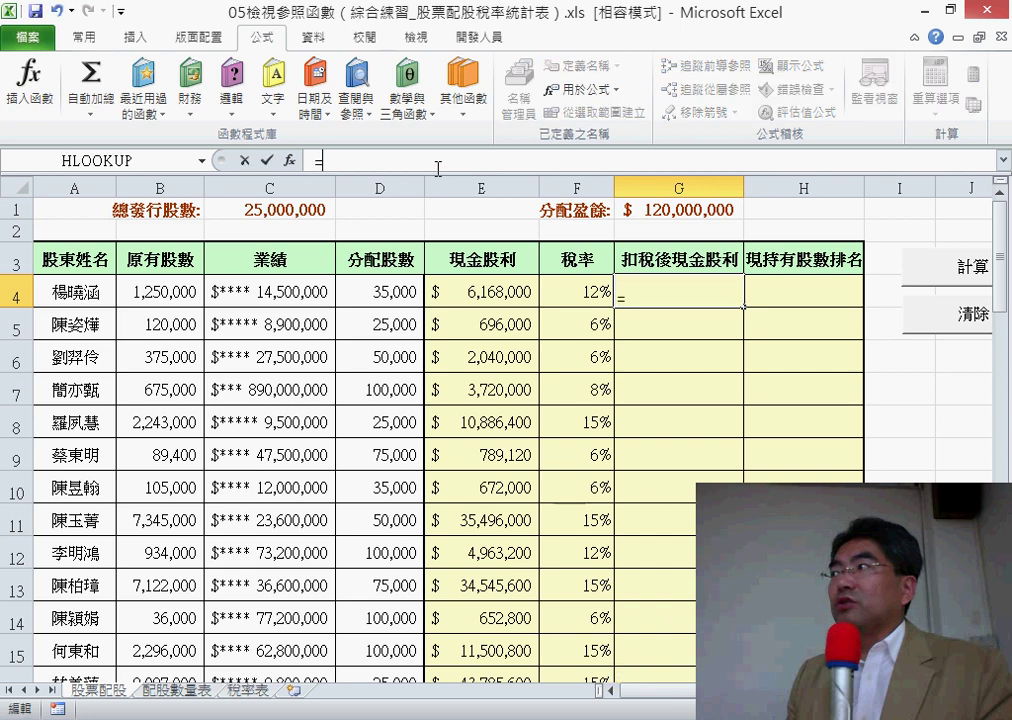
pyautogui.press('F3')
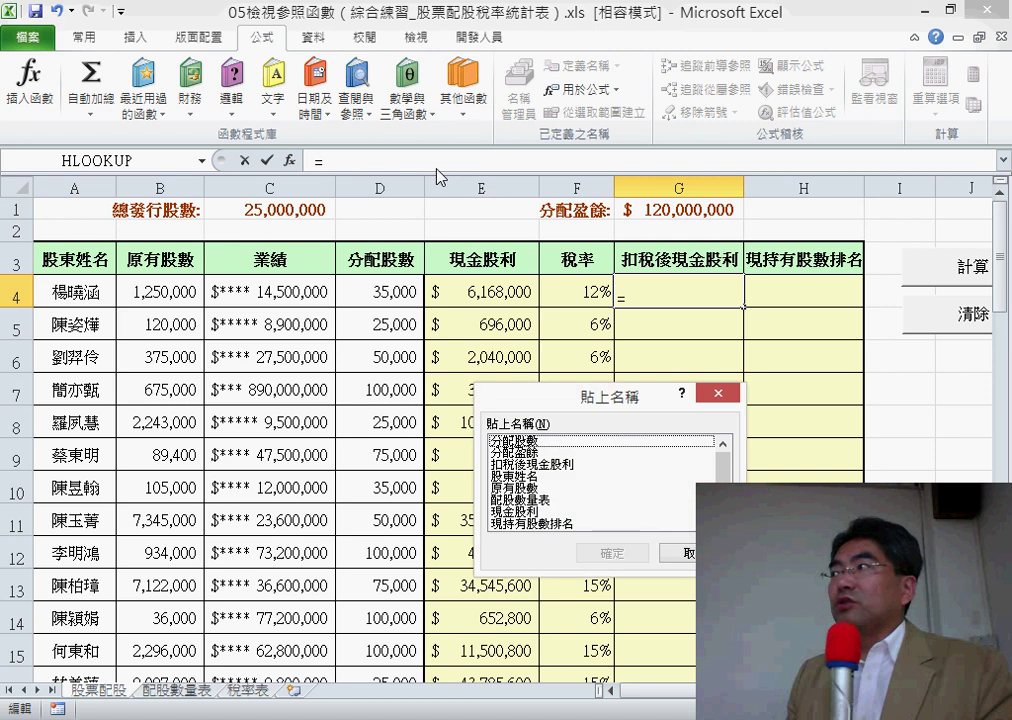
pyautogui.doubleClick(520, 511)
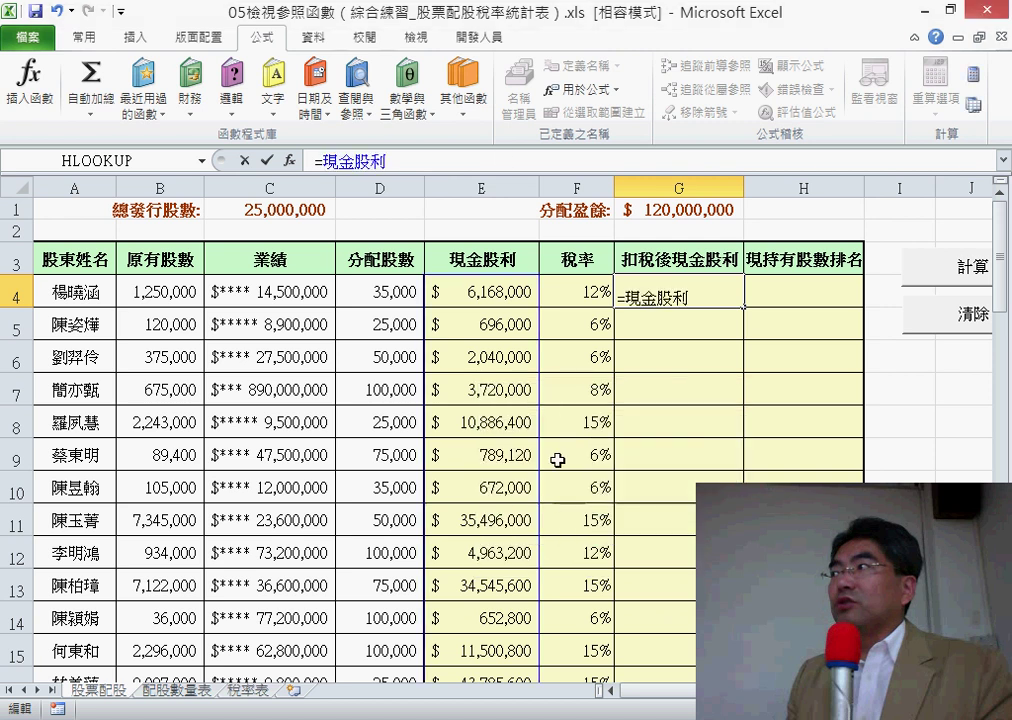
pyautogui.write('*(')
pyautogui.write('1-')
pyautogui.press('F3')
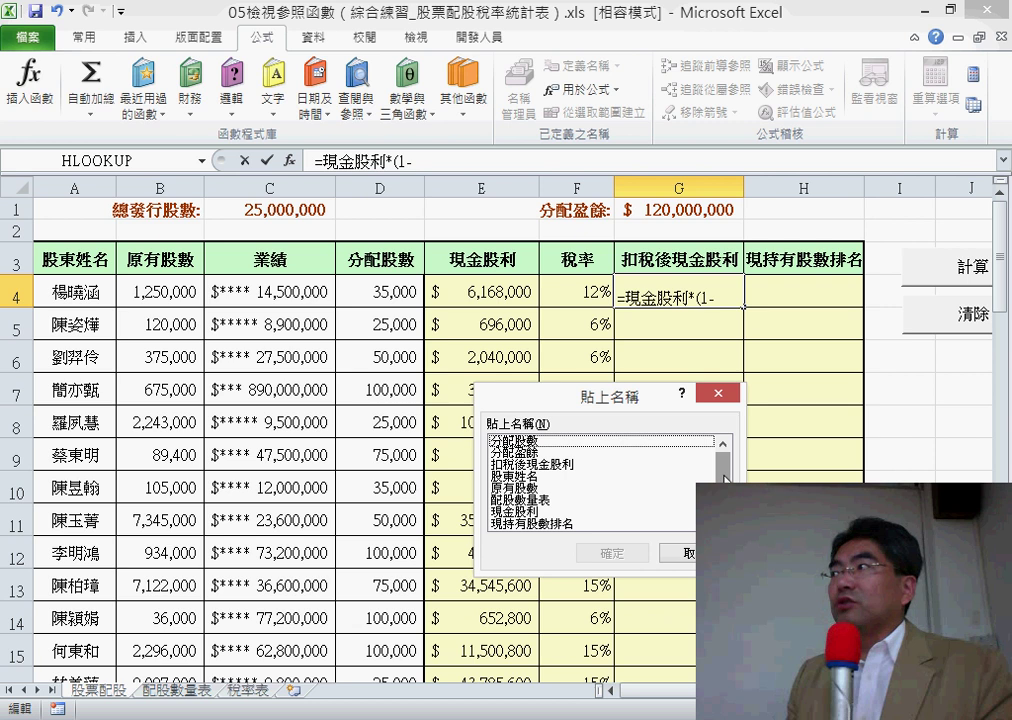
pyautogui.scroll(-2, 600, 480)
pyautogui.doubleClick(548, 483)
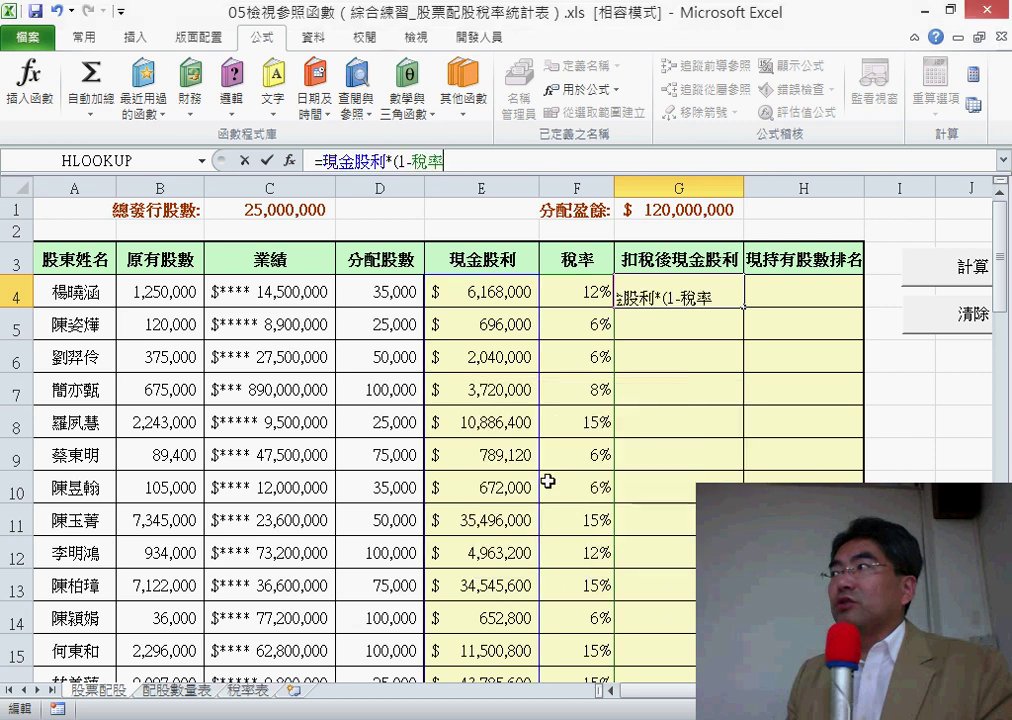
pyautogui.write(')')
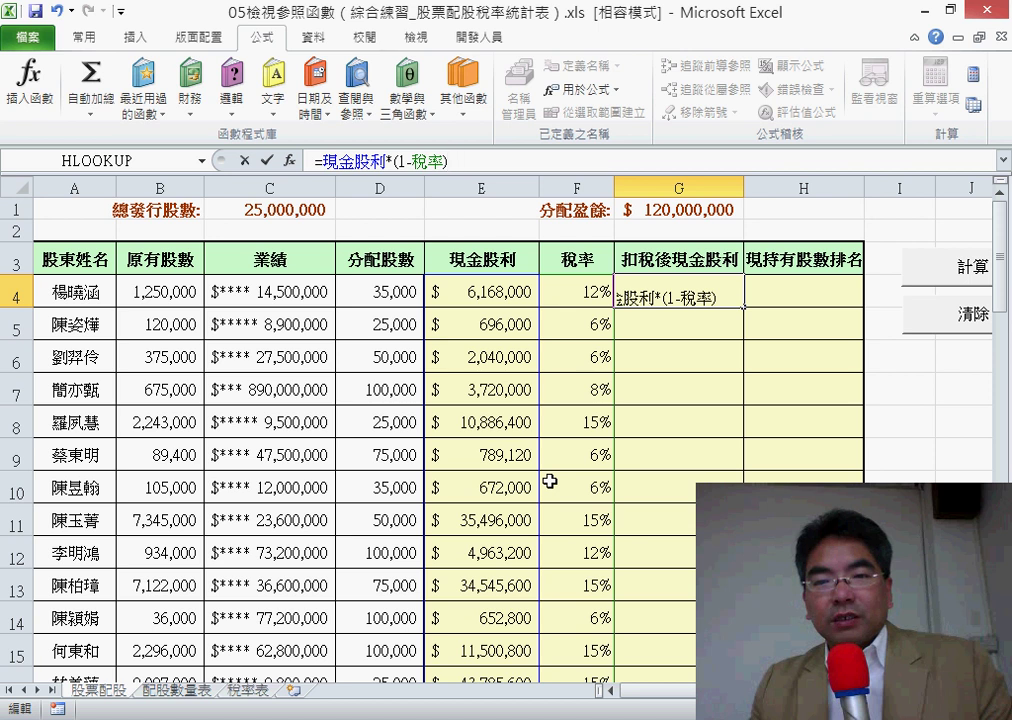
pyautogui.click(266, 160)
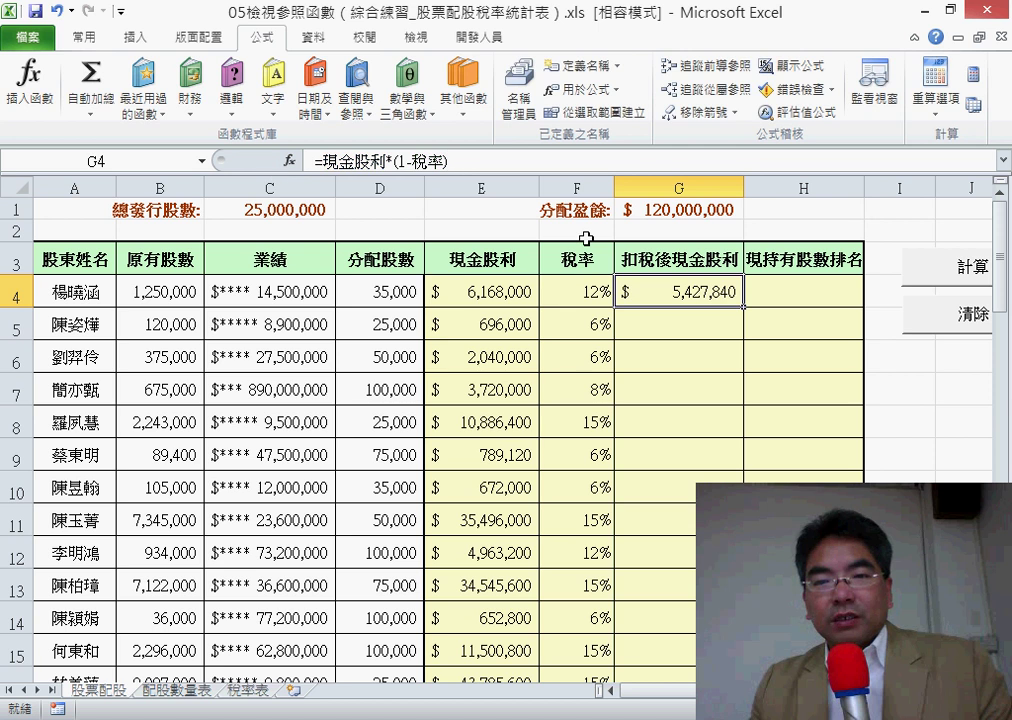
# Fill the after-tax dividend down column G ($5,427,840 in G4) and start a function in H4
pyautogui.doubleClick(743, 307)
pyautogui.click(828, 287)
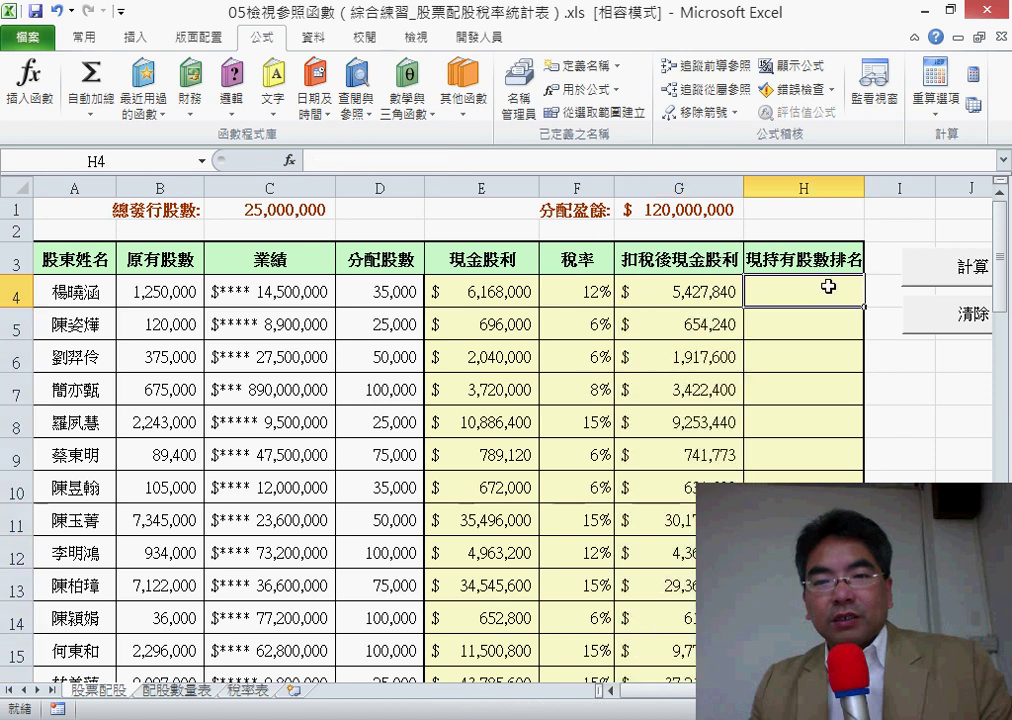
pyautogui.click(651, 268)
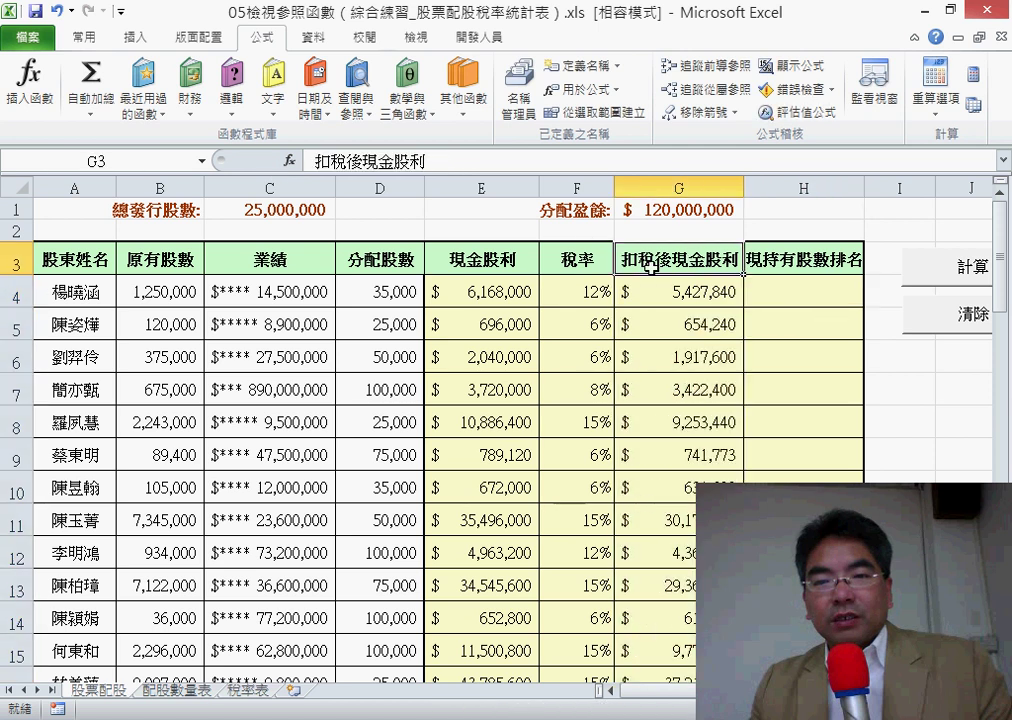
pyautogui.click(829, 292)
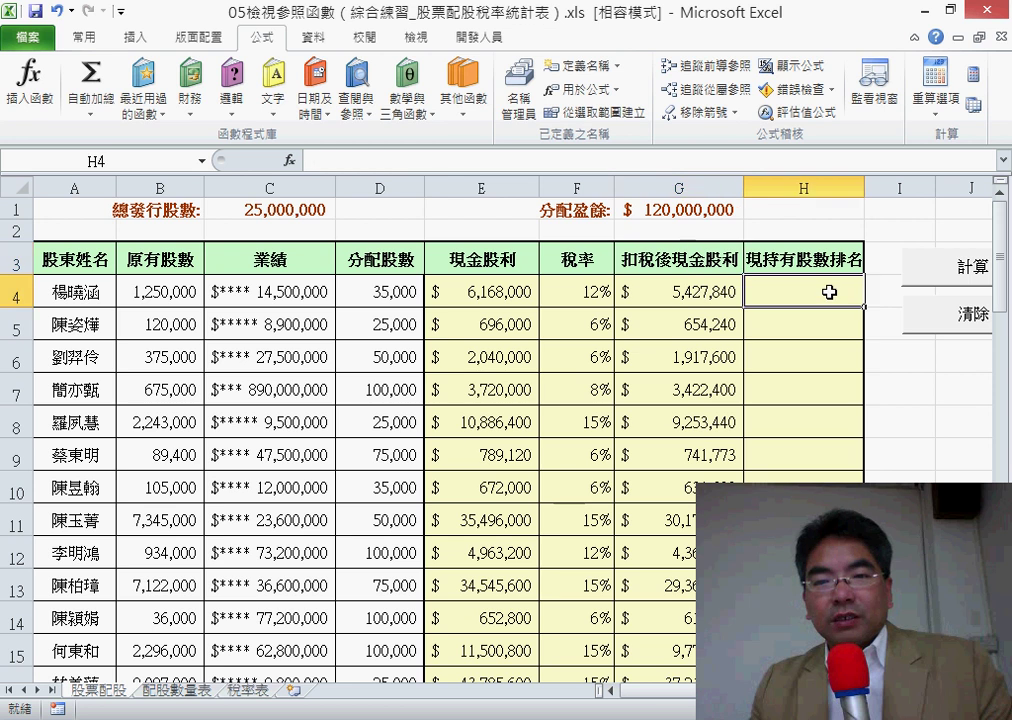
pyautogui.click(289, 160)
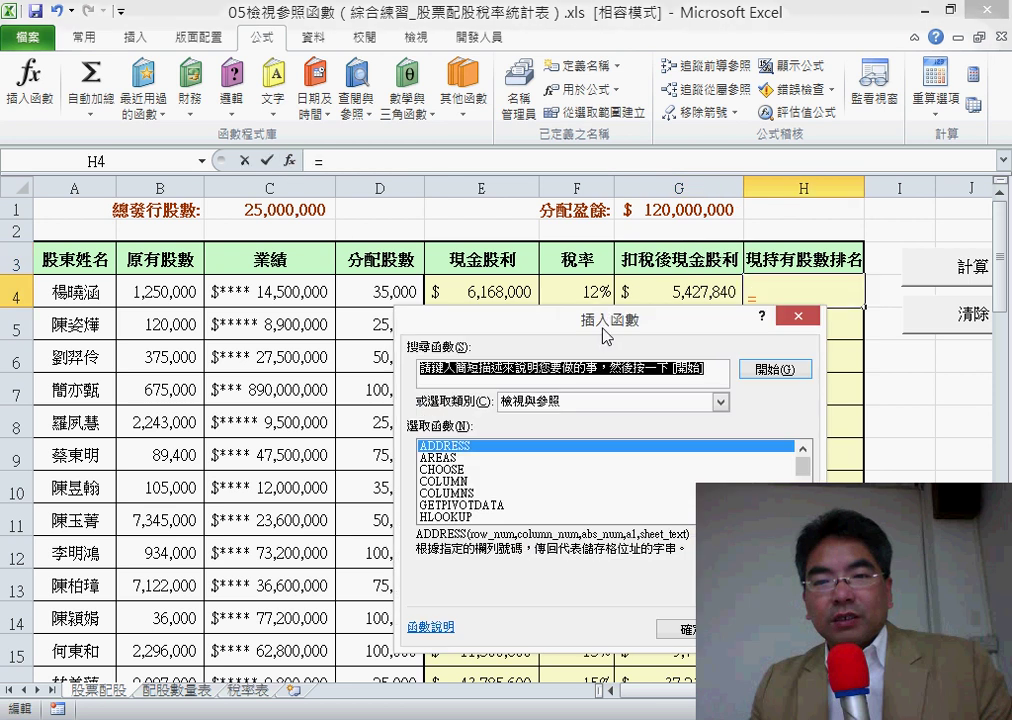
# Choose RANK.EQ from the 統計 category and set its Number argument to G4
pyautogui.moveTo(604, 337); pyautogui.dragTo(493, 237)
pyautogui.click(522, 302)
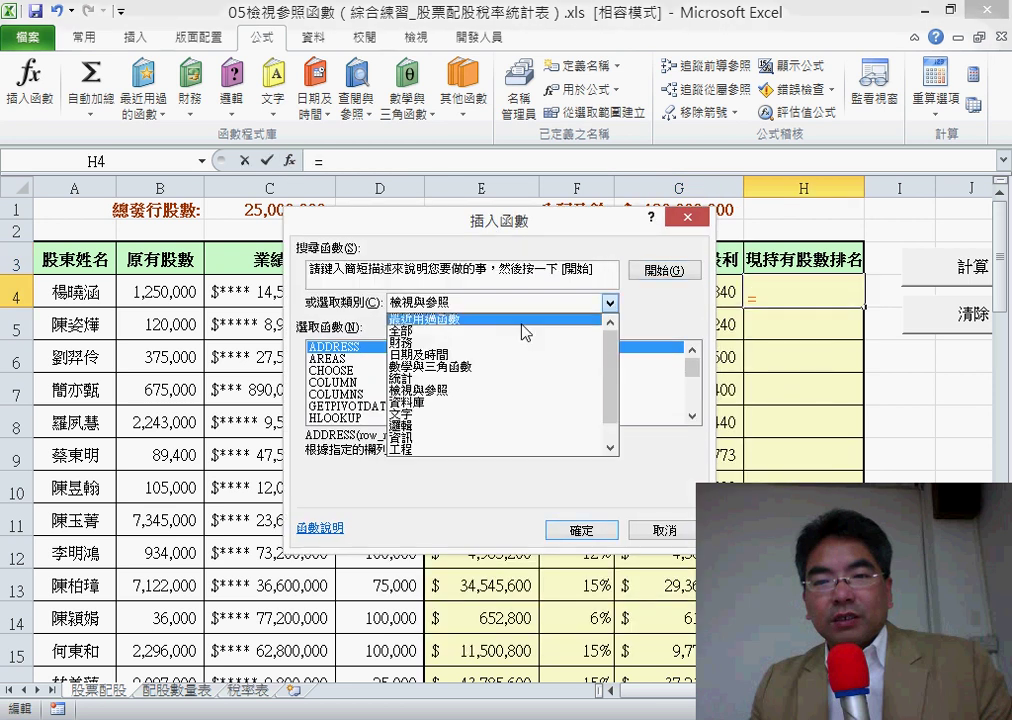
pyautogui.click(522, 380)
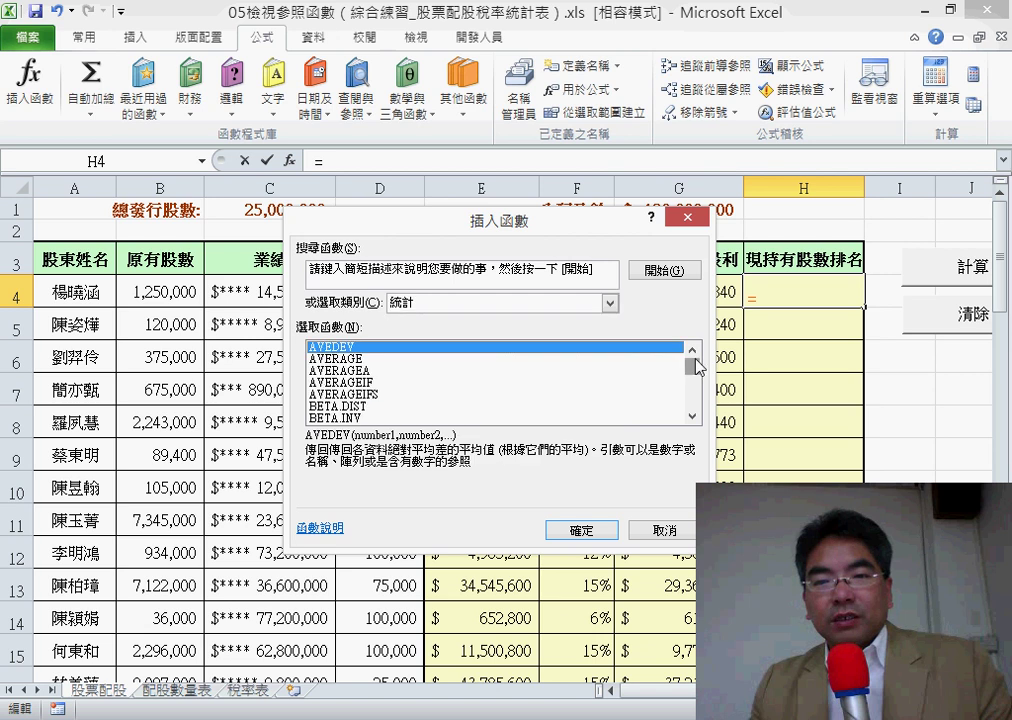
pyautogui.moveTo(692, 363); pyautogui.dragTo(697, 400)
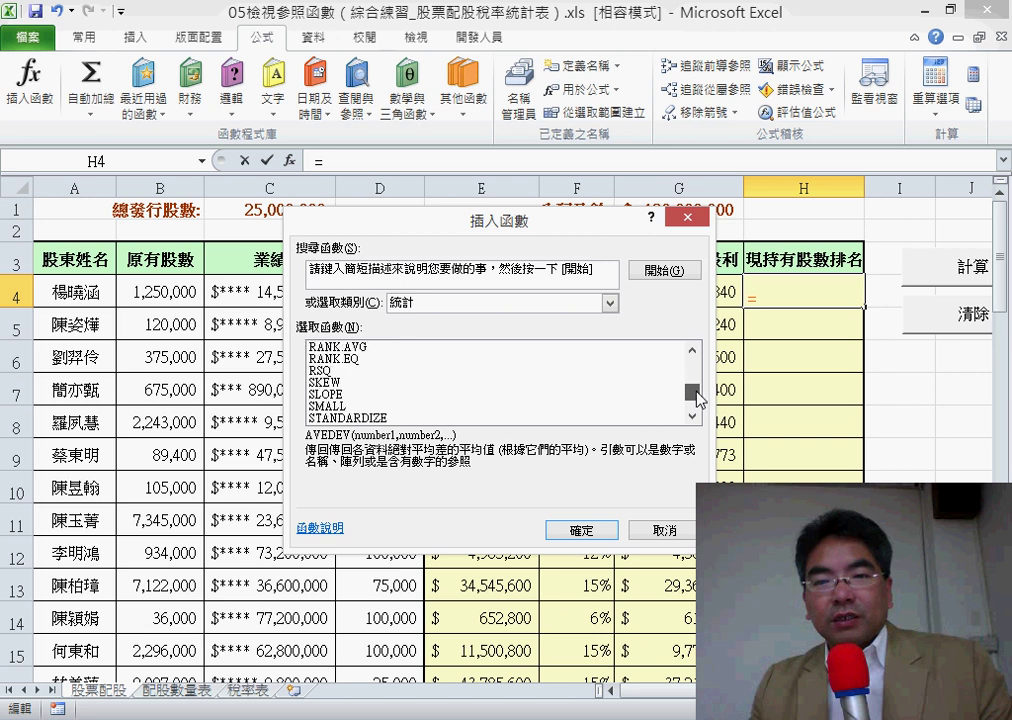
pyautogui.doubleClick(612, 358)
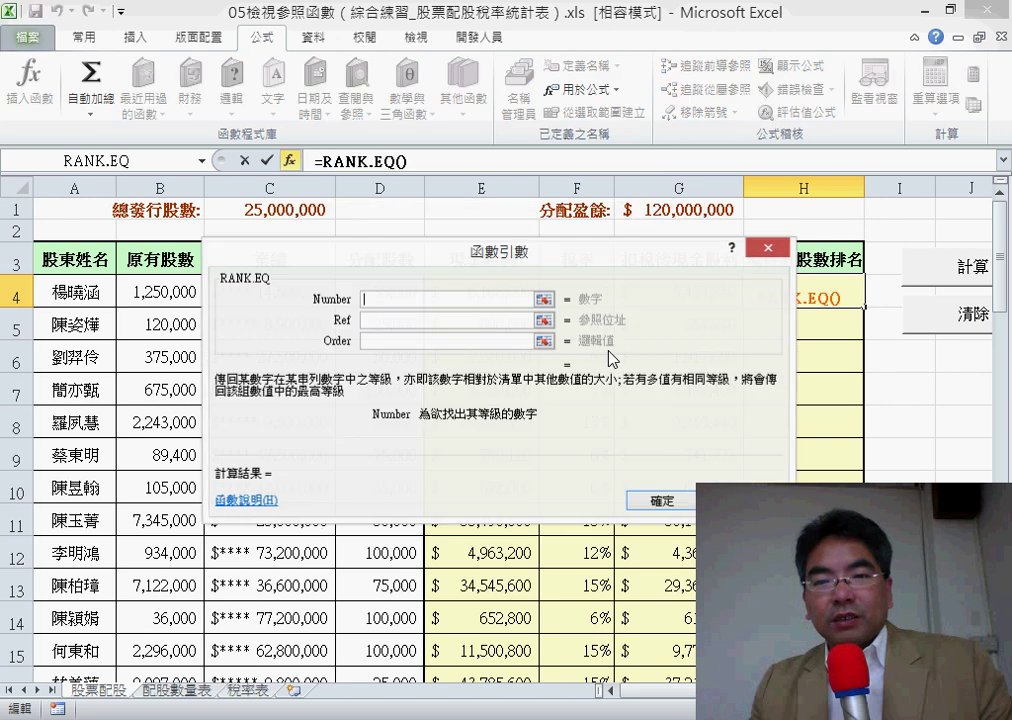
pyautogui.moveTo(470, 255); pyautogui.dragTo(504, 447)
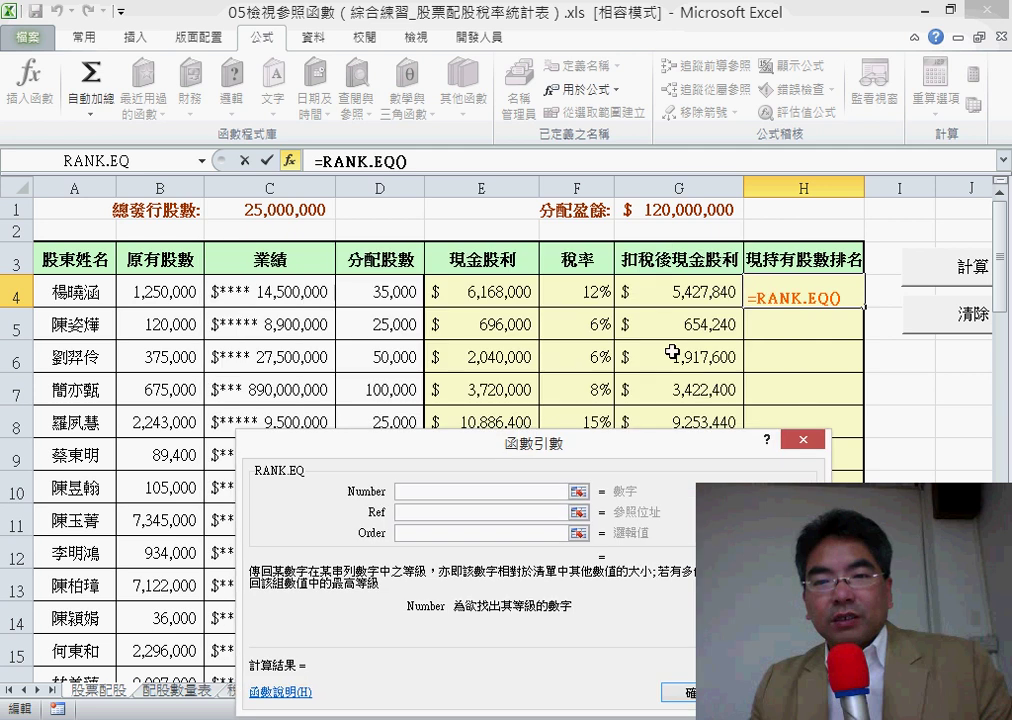
pyautogui.click(693, 291)
pyautogui.moveTo(616, 441); pyautogui.dragTo(560, 212)
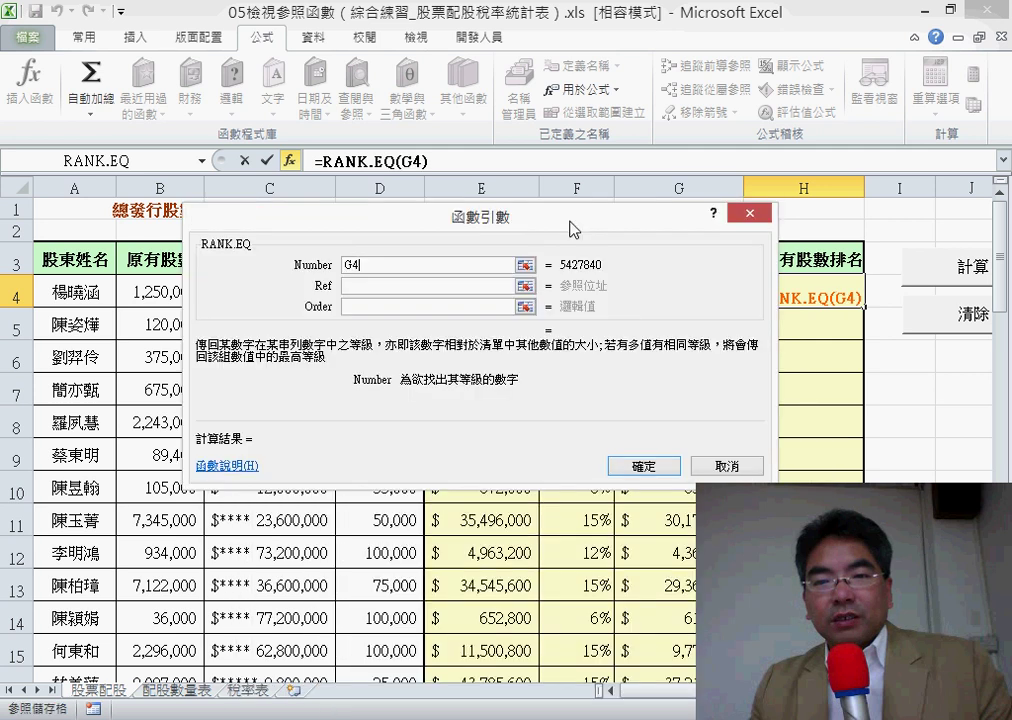
# Set Ref to 扣稅後現金股利, leave Order blank, and confirm, ranking H4 35th
pyautogui.click(418, 282)
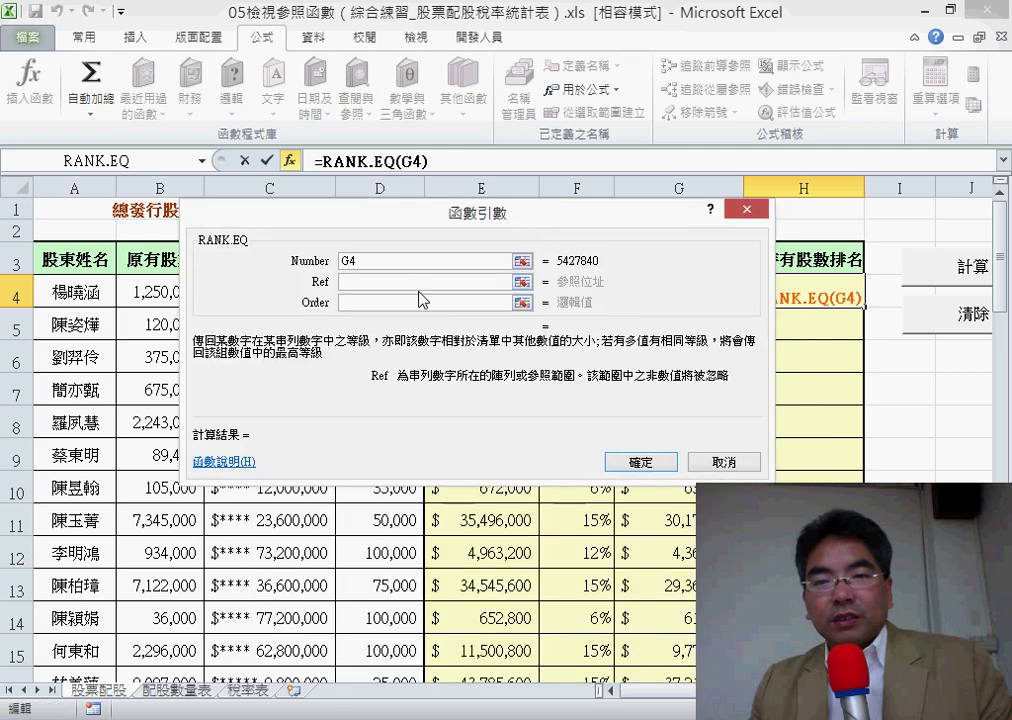
pyautogui.press('F3')
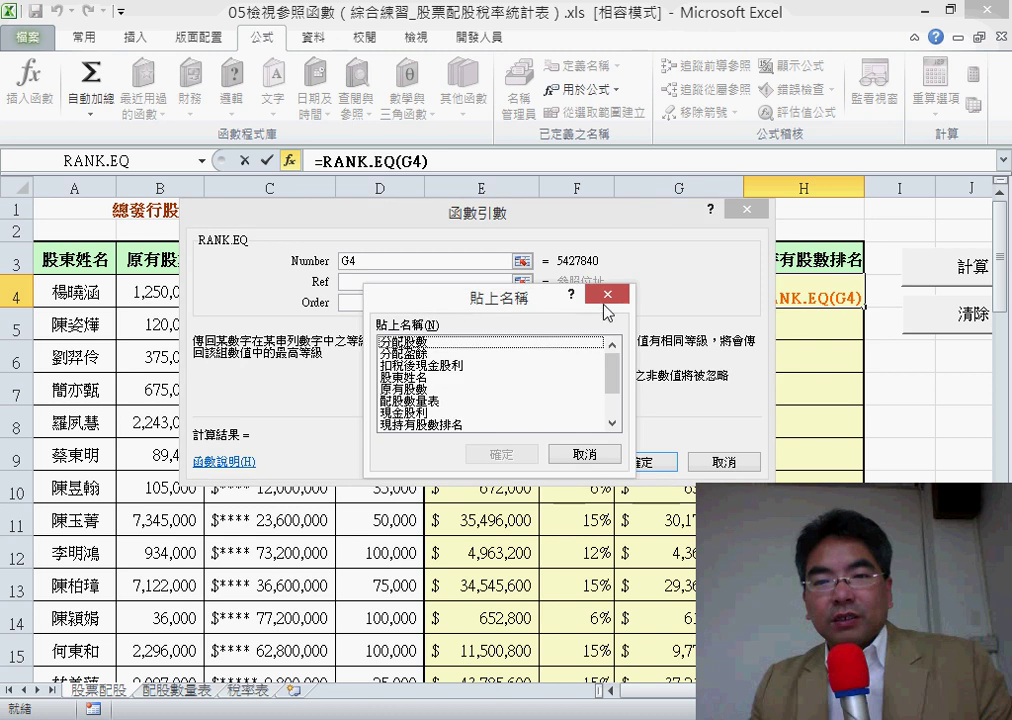
pyautogui.click(607, 293)
pyautogui.moveTo(497, 213); pyautogui.dragTo(489, 362)
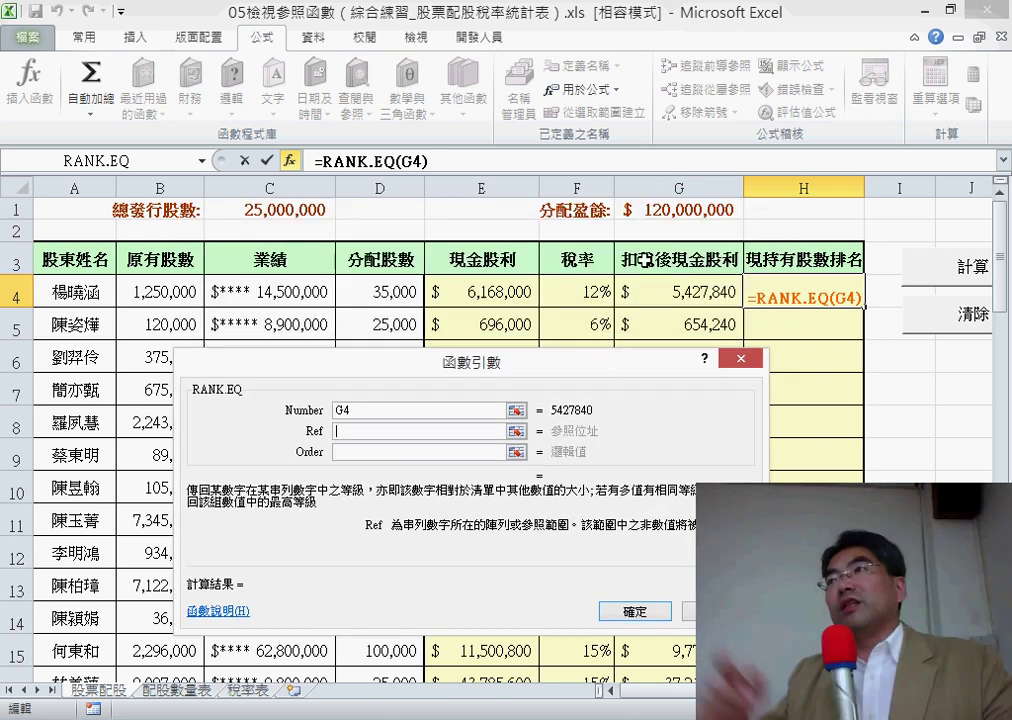
pyautogui.click(465, 432)
pyautogui.hotkey('shift', 'Tab')
pyautogui.press('Tab')
pyautogui.press('F3')
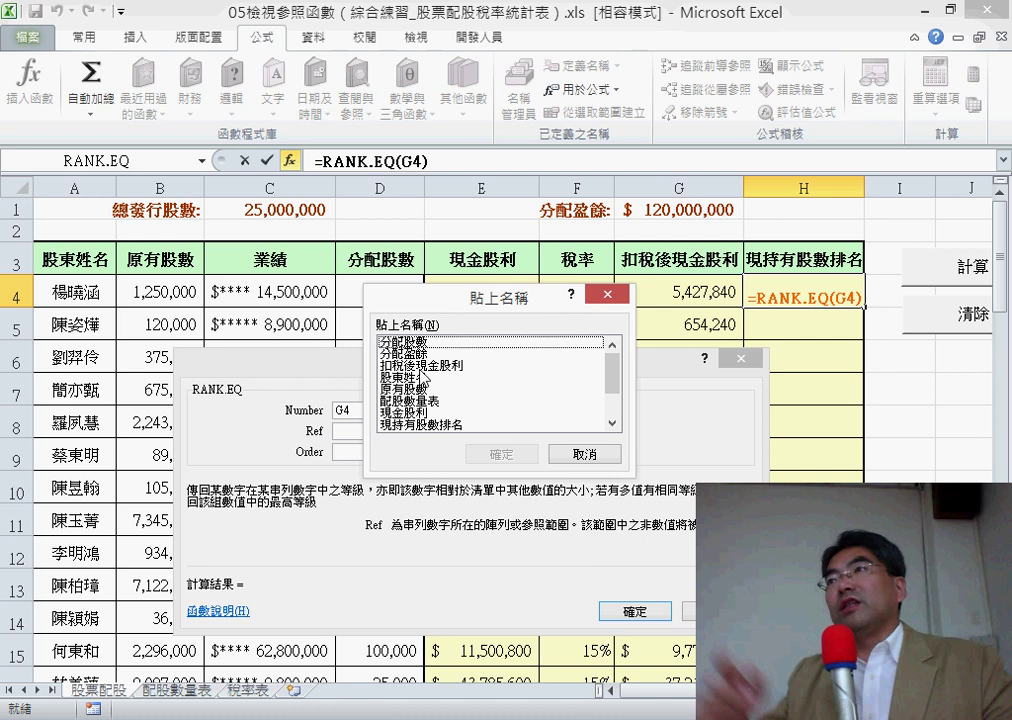
pyautogui.click(420, 366)
pyautogui.click(523, 453)
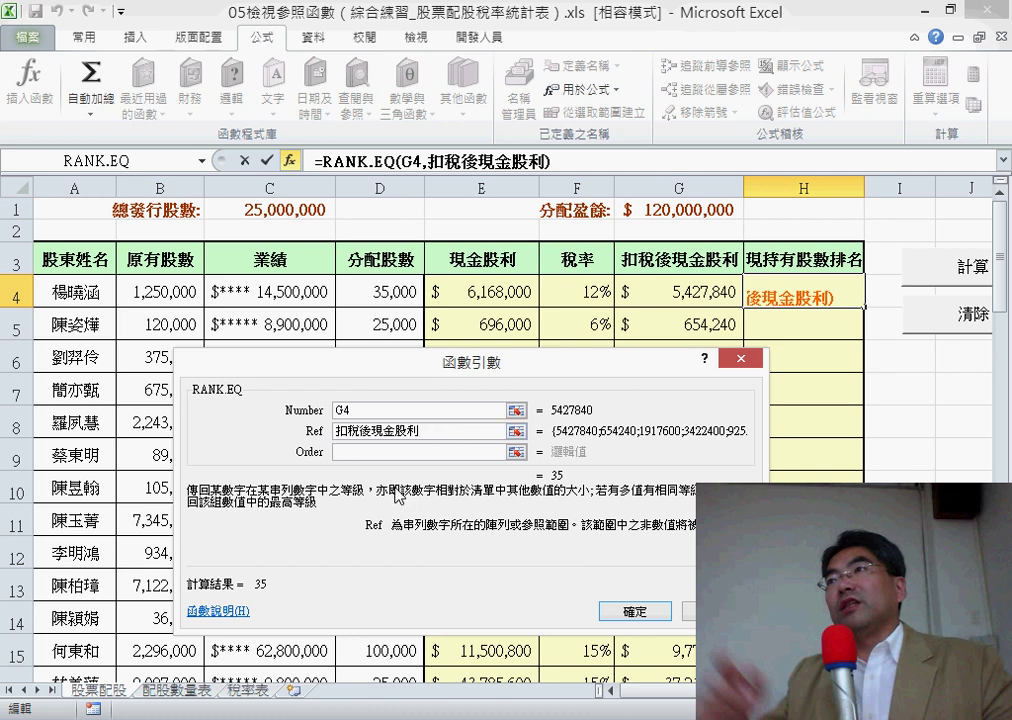
pyautogui.click(395, 452)
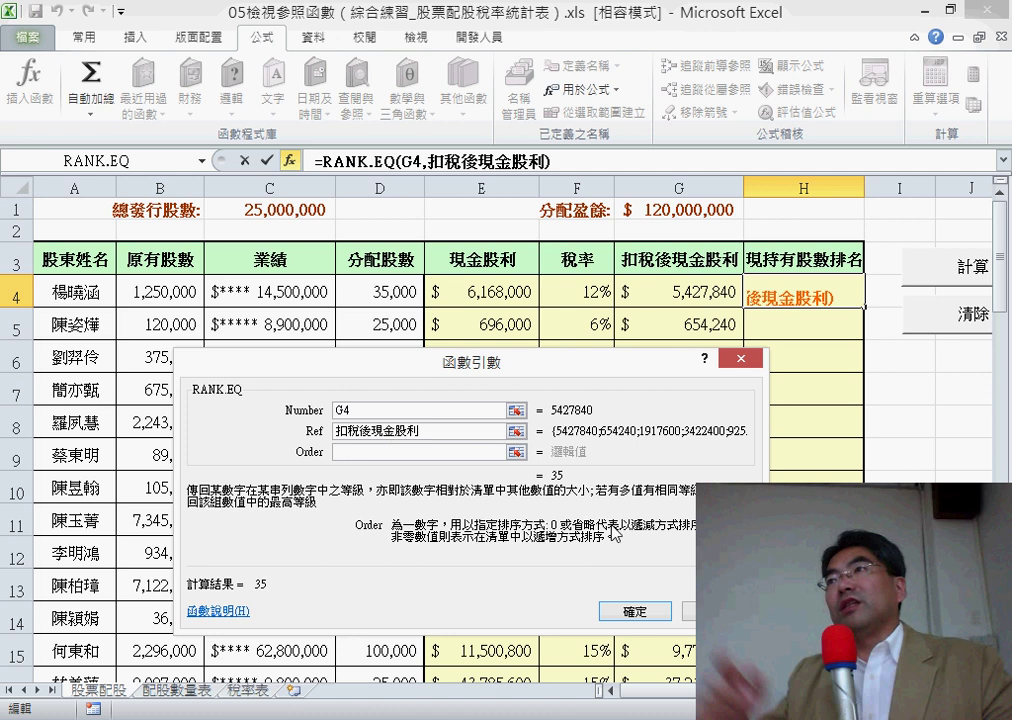
pyautogui.click(648, 610)
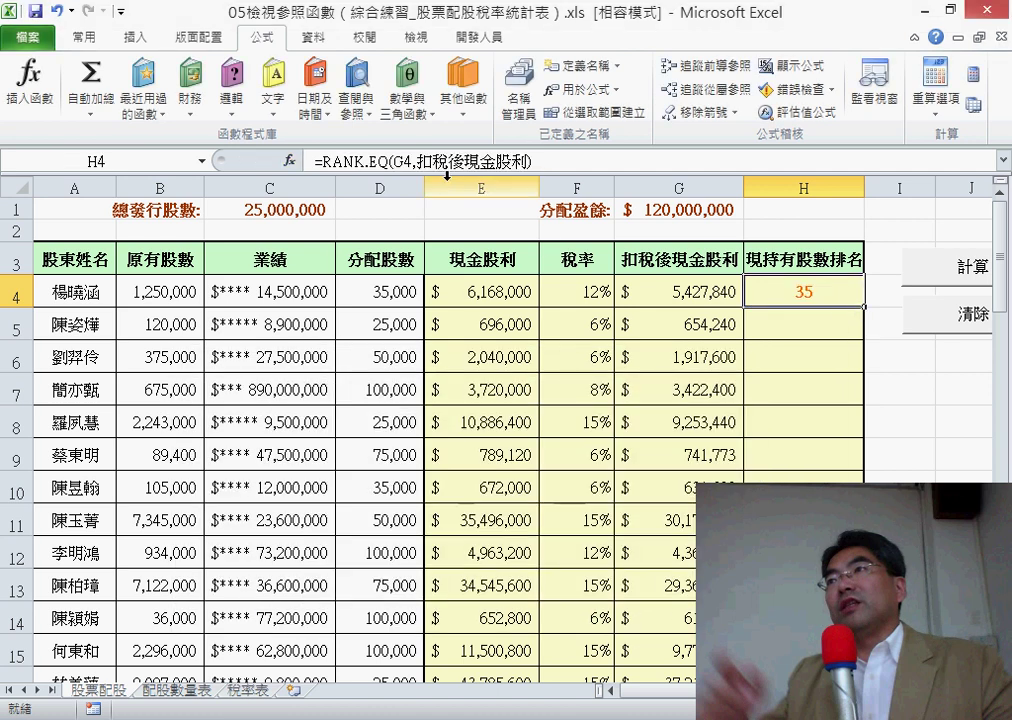
# Commit H4's =RANK.EQ(G4,扣稅後現金股利) and fill it down (35, 53, 45, 42, 26)
pyautogui.moveTo(416, 160); pyautogui.dragTo(527, 160)
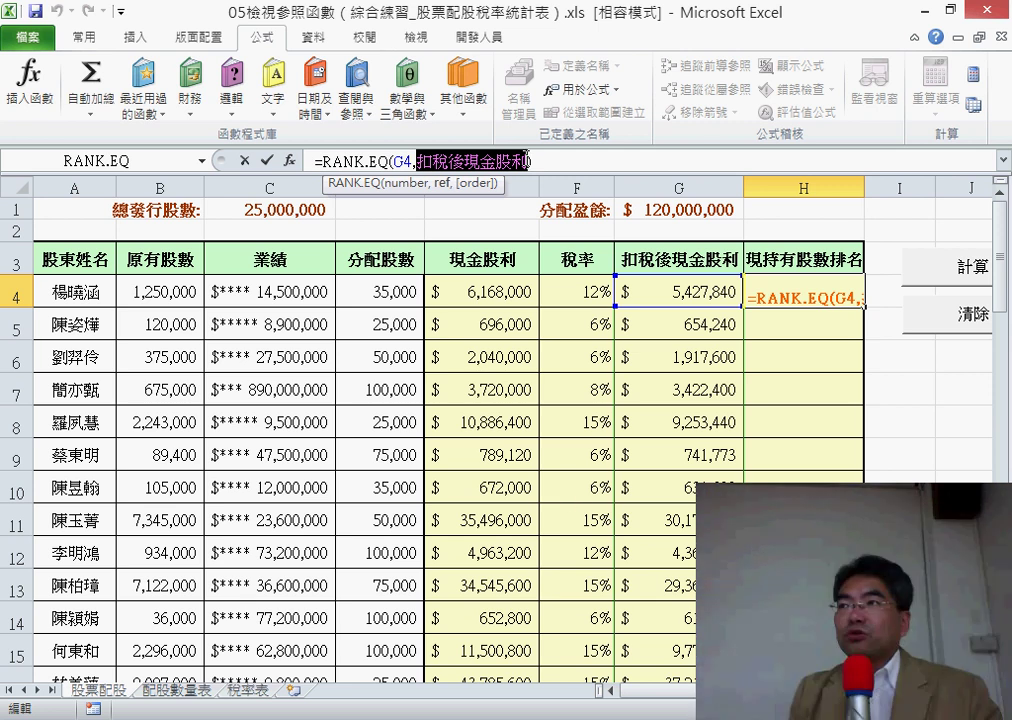
pyautogui.click(266, 160)
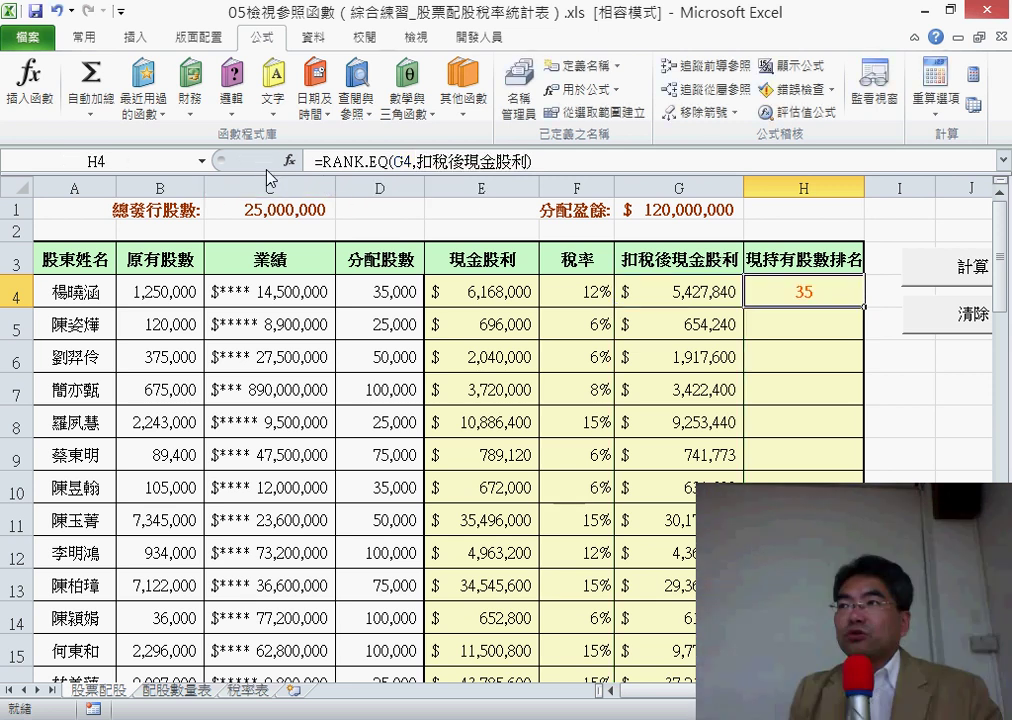
pyautogui.doubleClick(862, 304)
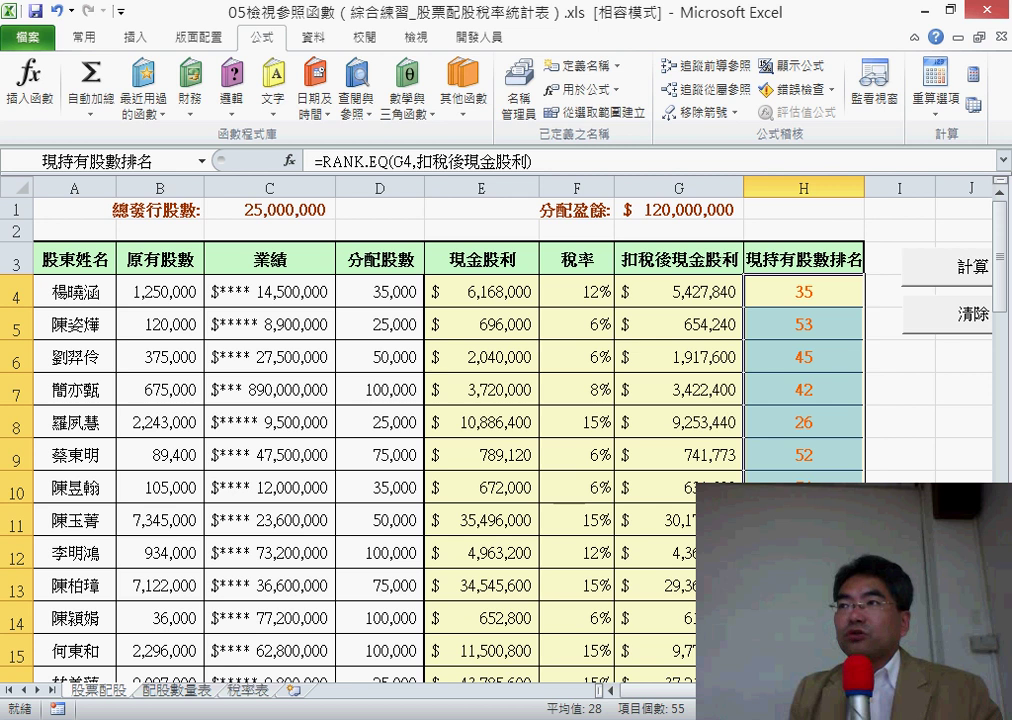
pyautogui.click(519, 85)
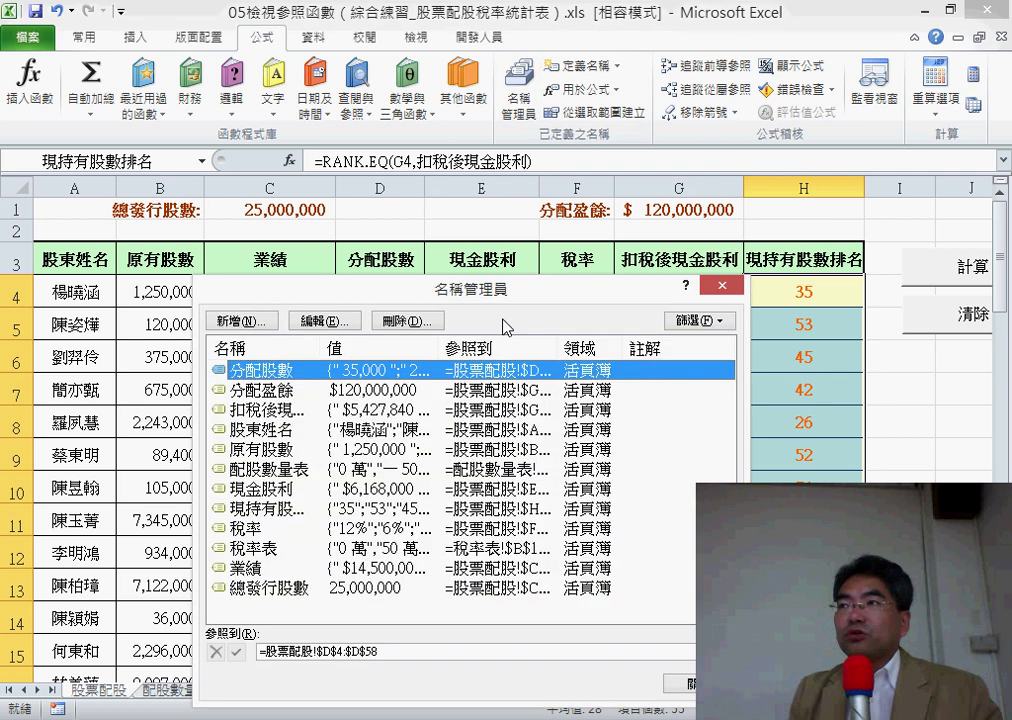
pyautogui.moveTo(508, 291); pyautogui.dragTo(524, 118)
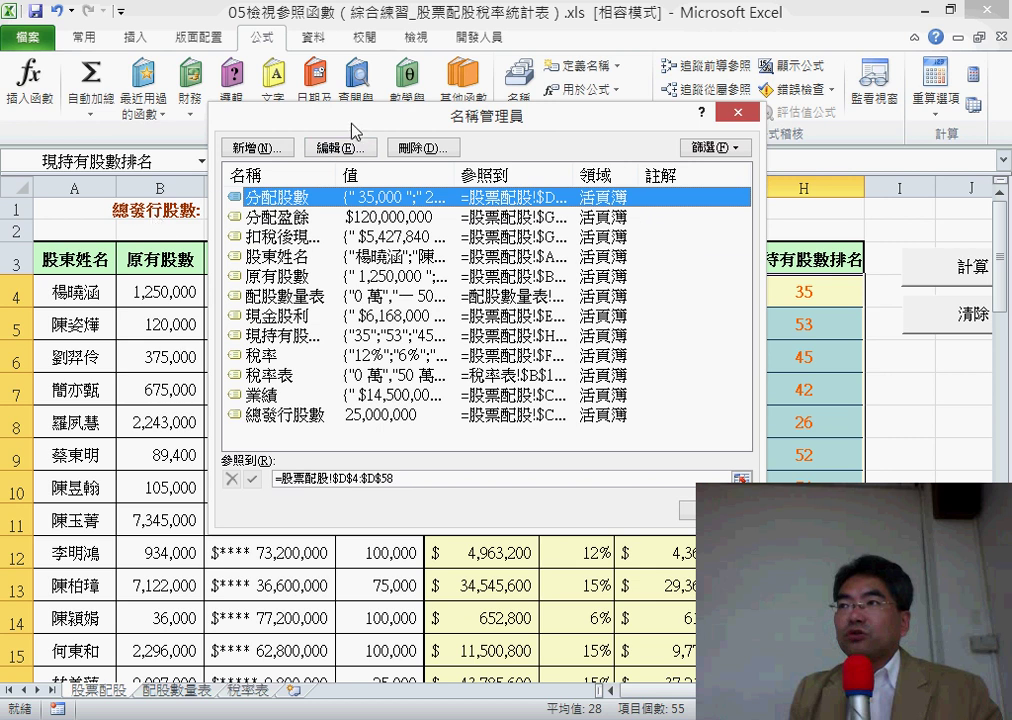
pyautogui.moveTo(352, 130); pyautogui.dragTo(402, 273)
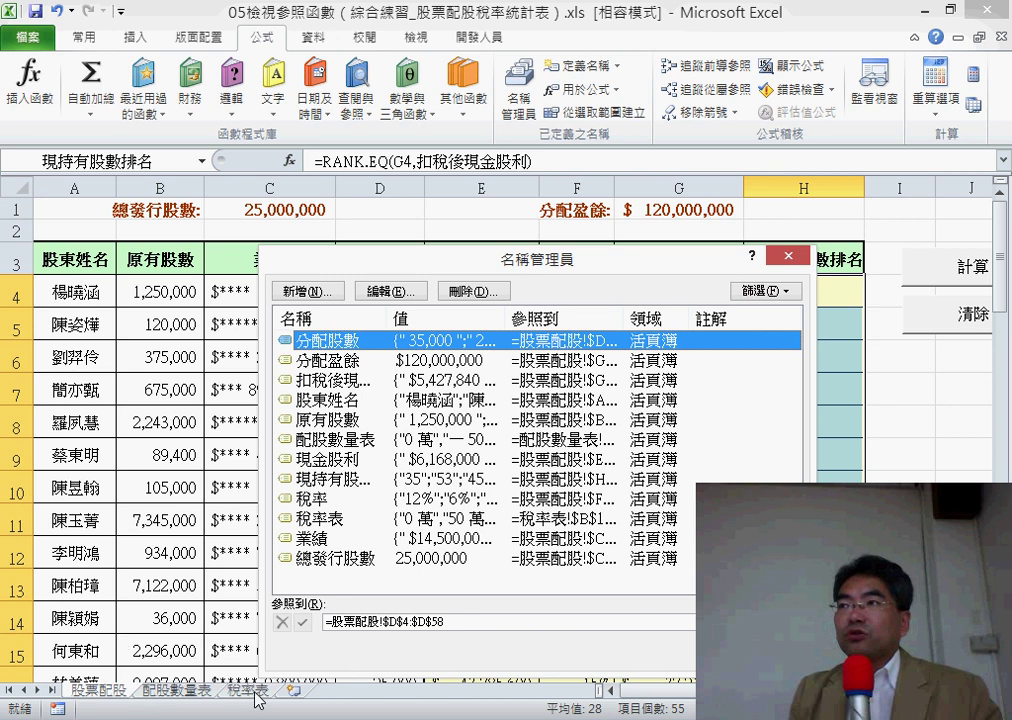
pyautogui.moveTo(500, 272); pyautogui.dragTo(415, 178)
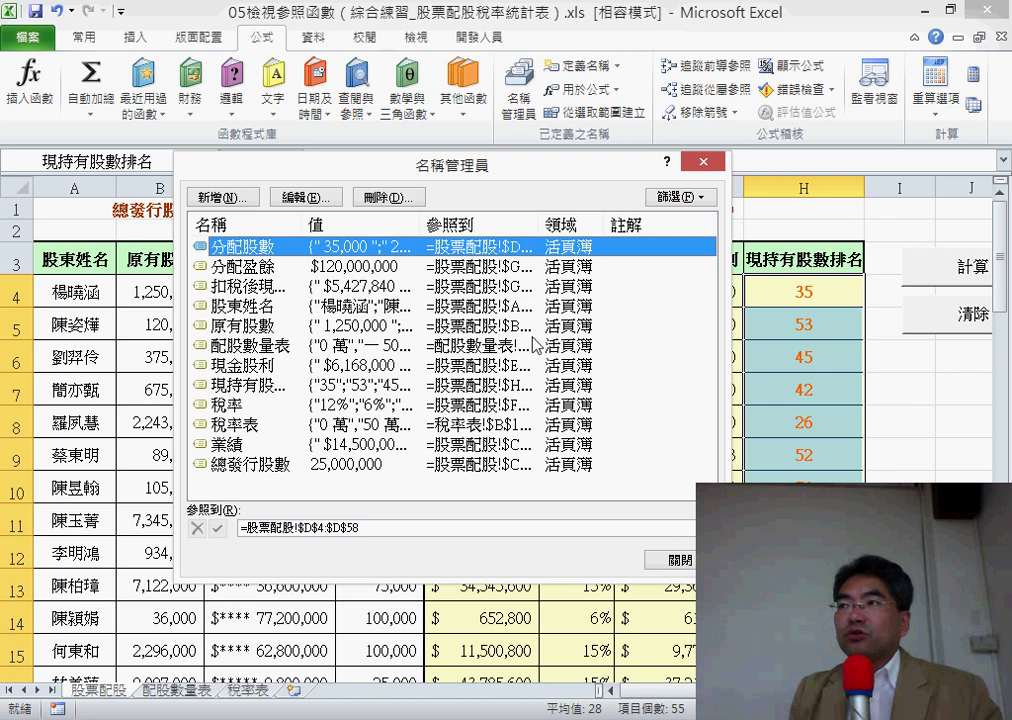
pyautogui.click(668, 560)
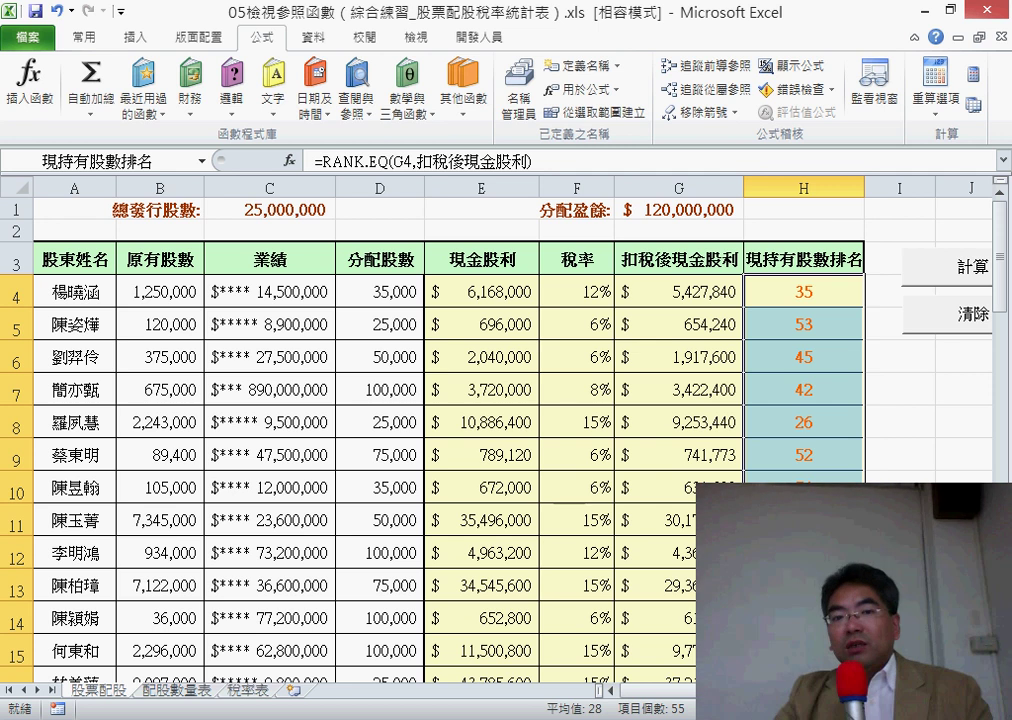
pyautogui.hscroll(1, 881, 451)
# Empty columns D–H with the 清除 button, then refill them with 計算
pyautogui.hscroll(1, 881, 451)
pyautogui.click(826, 316)
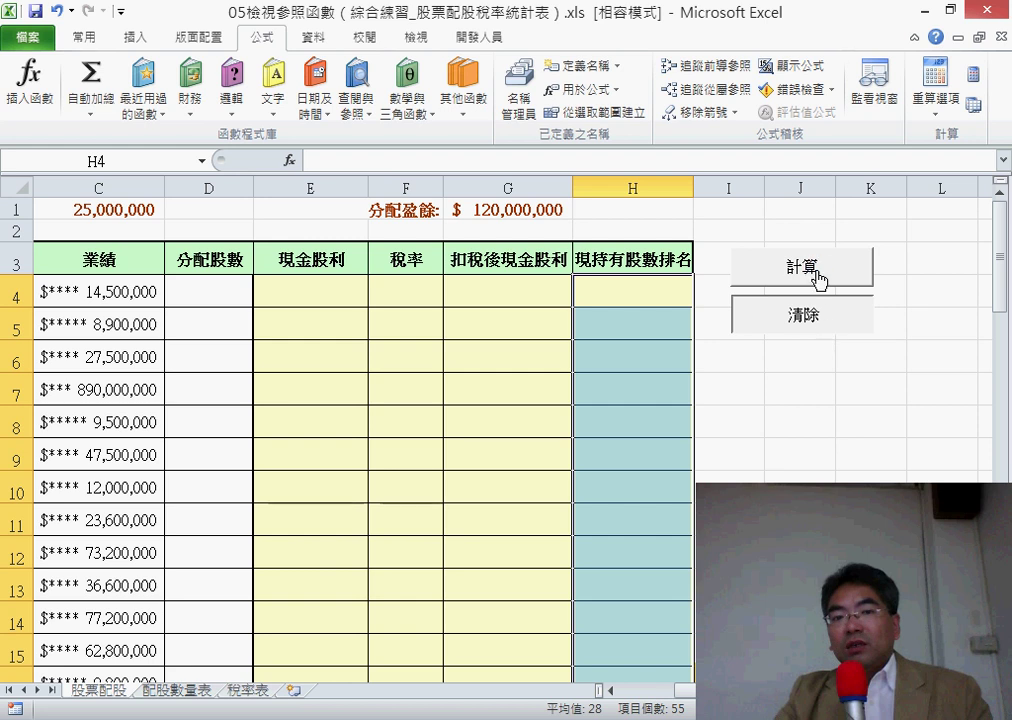
pyautogui.click(818, 278)
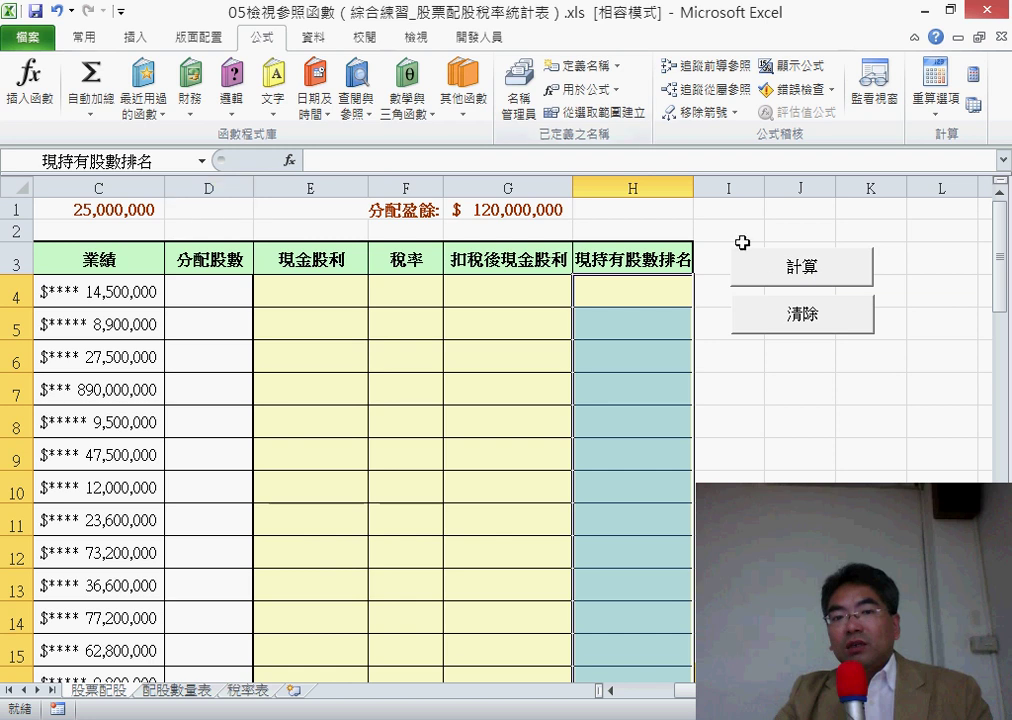
pyautogui.click(797, 267)
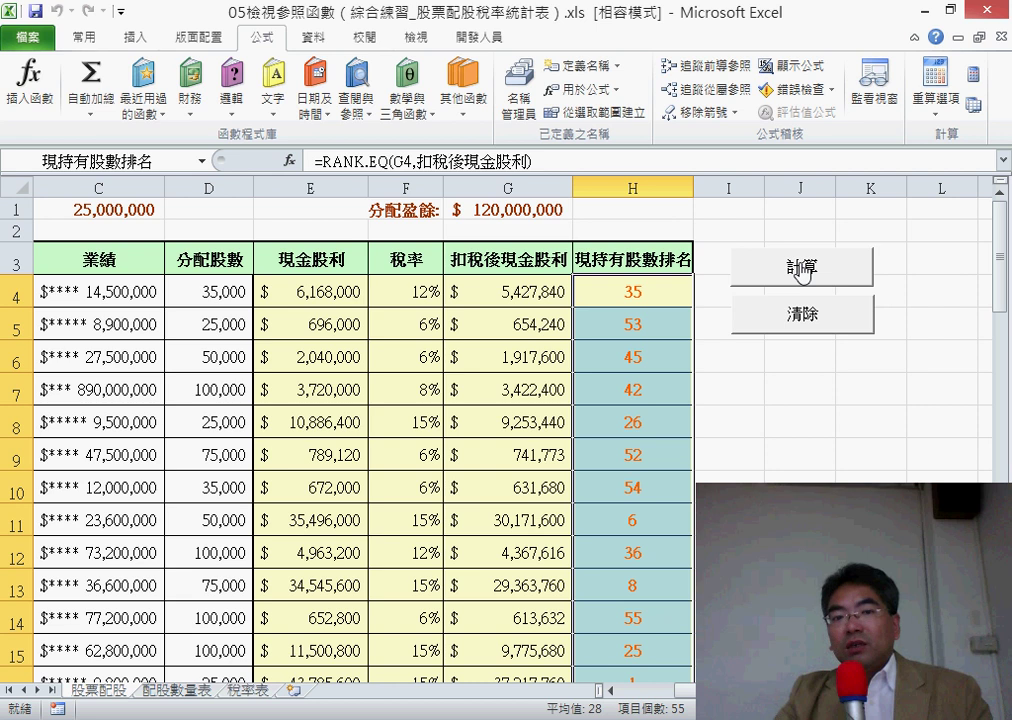
# Inspect the regenerated formulas in D4 through H4, including D4's VLOOKUP
pyautogui.click(222, 292)
pyautogui.click(322, 290)
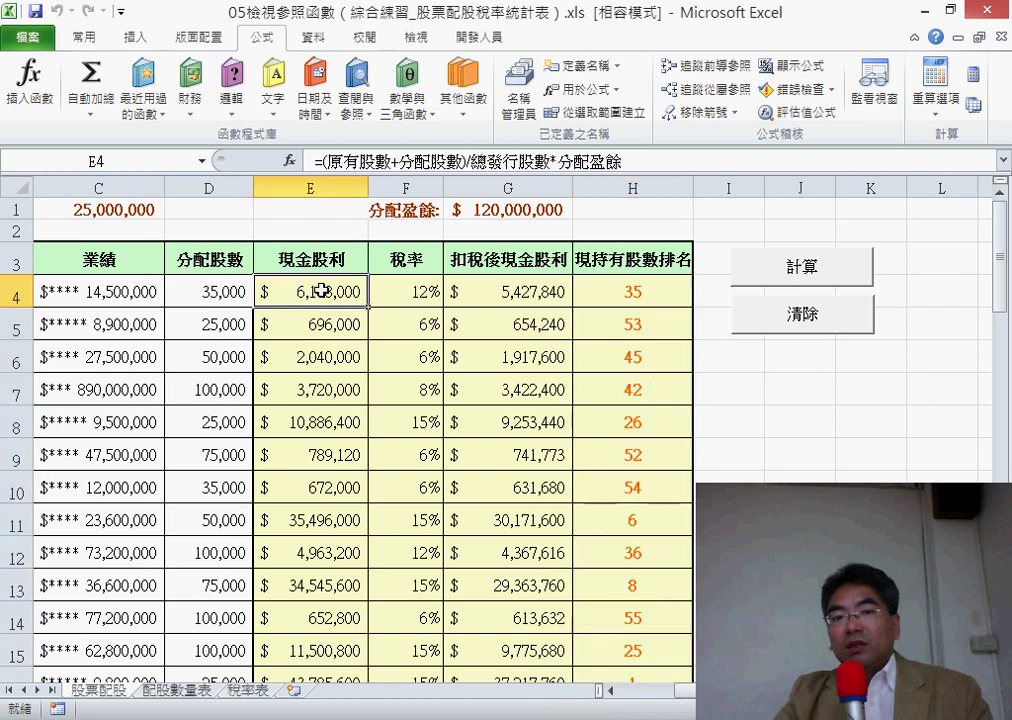
pyautogui.click(425, 292)
pyautogui.click(500, 292)
pyautogui.click(625, 292)
pyautogui.click(182, 296)
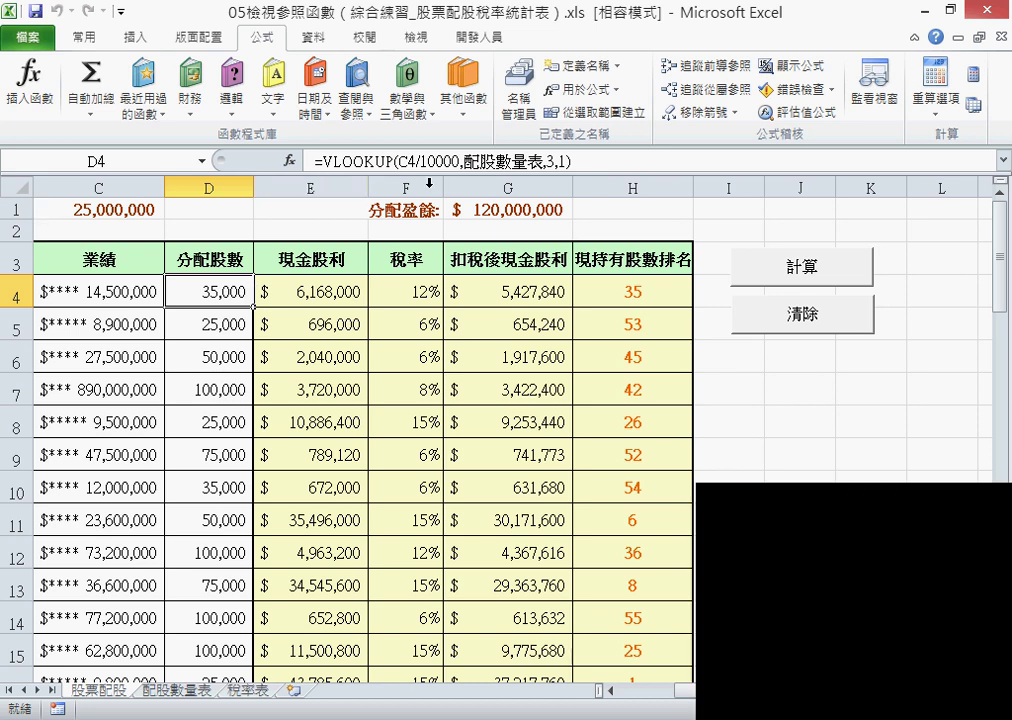
pyautogui.rightClick(782, 273)
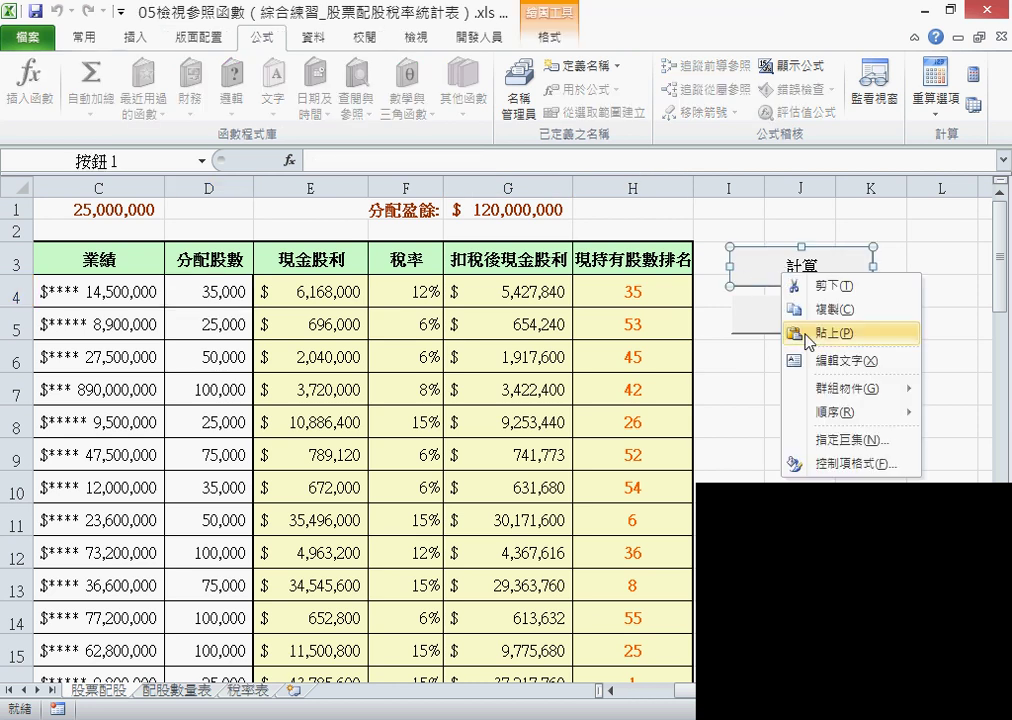
pyautogui.click(835, 441)
pyautogui.click(967, 330)
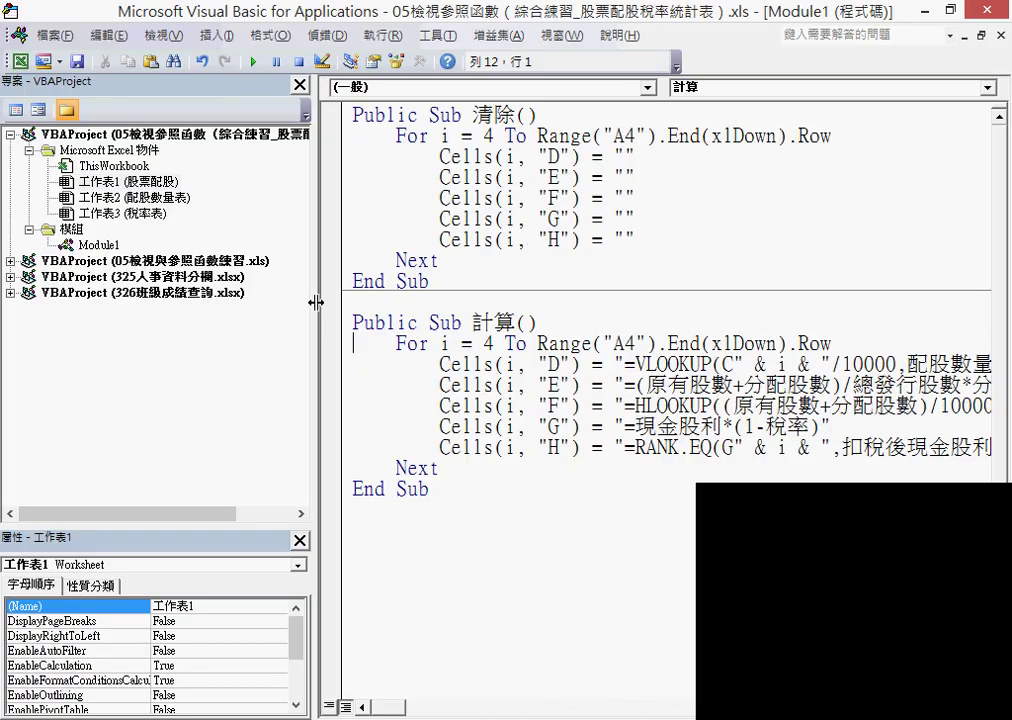
pyautogui.moveTo(316, 302); pyautogui.dragTo(52, 332)
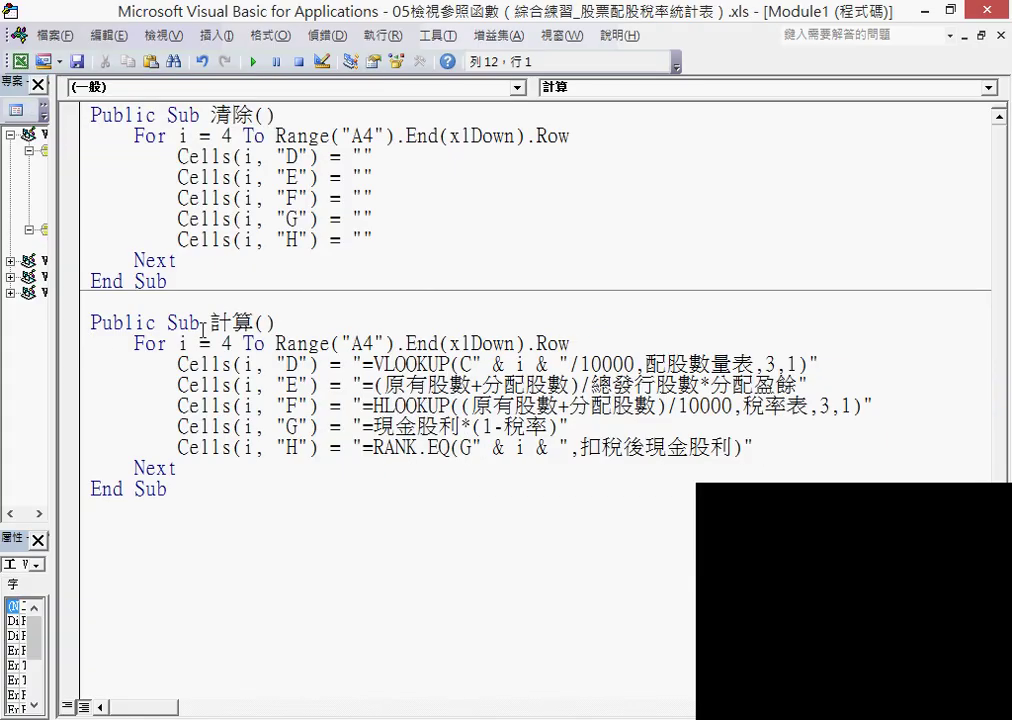
pyautogui.moveTo(209, 323); pyautogui.dragTo(231, 323)
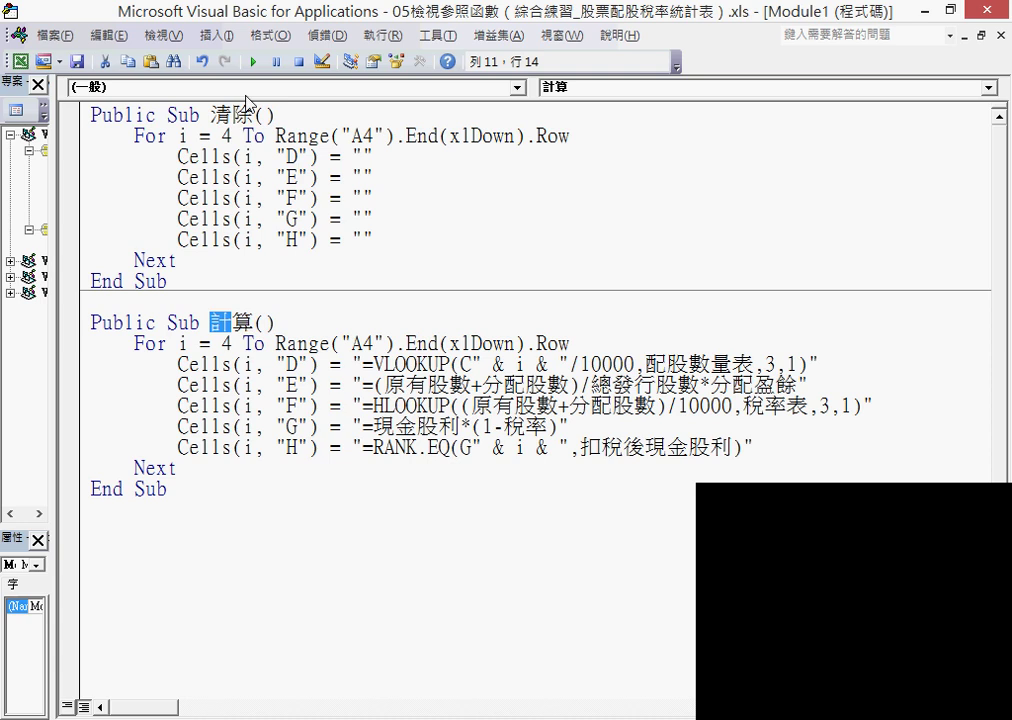
pyautogui.doubleClick(175, 12)
pyautogui.moveTo(175, 18); pyautogui.dragTo(365, 32)
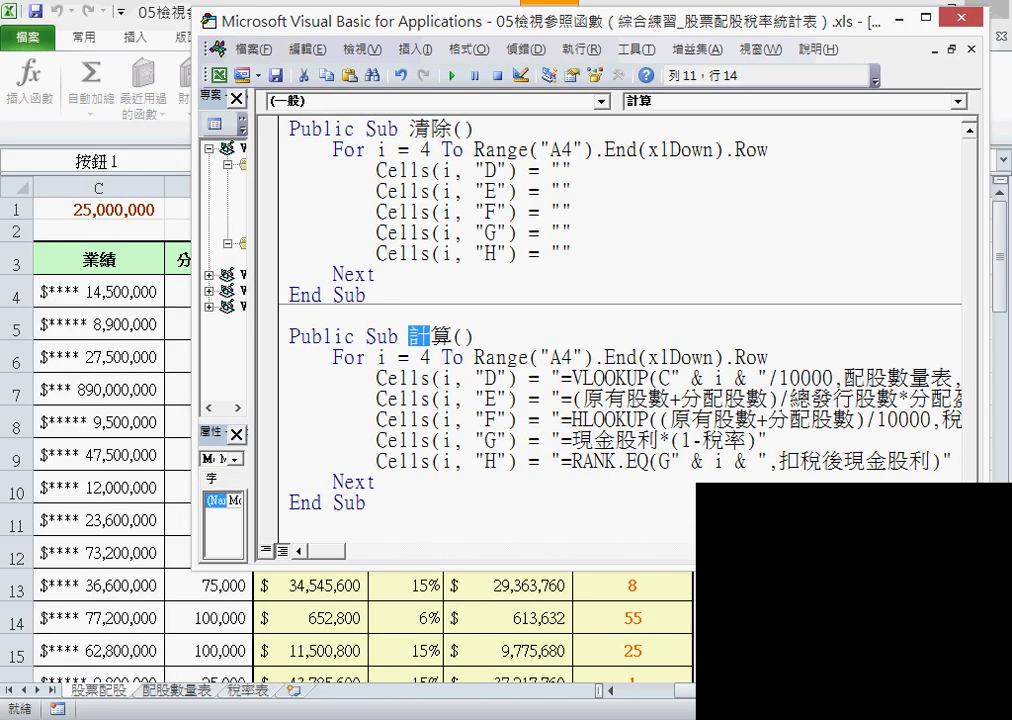
pyautogui.doubleClick(849, 567)
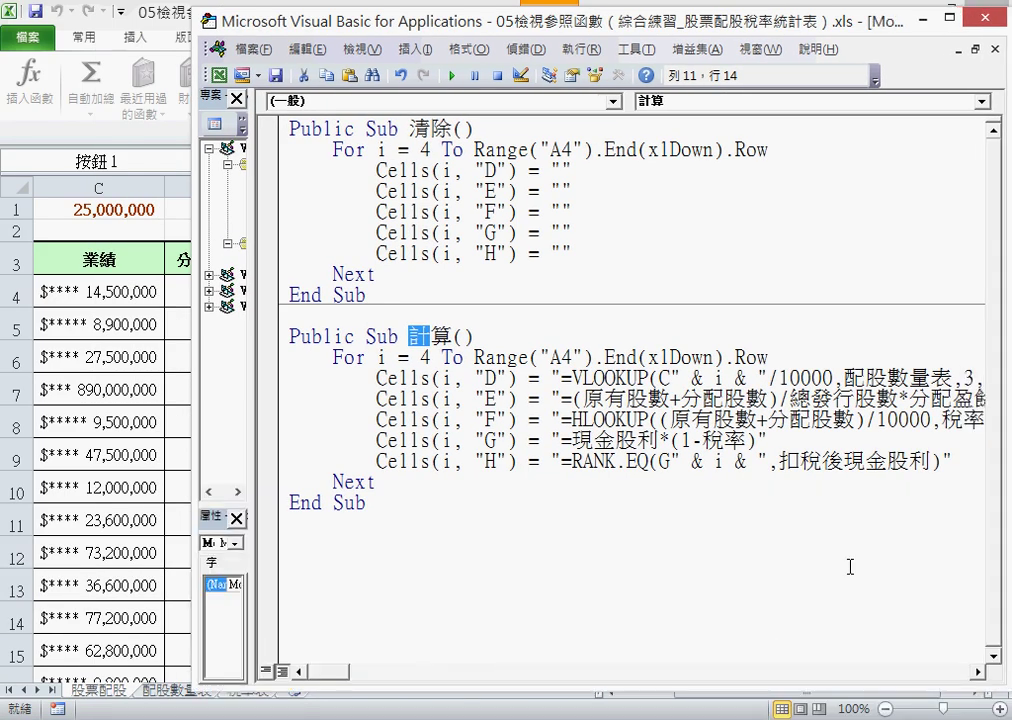
pyautogui.click(452, 358)
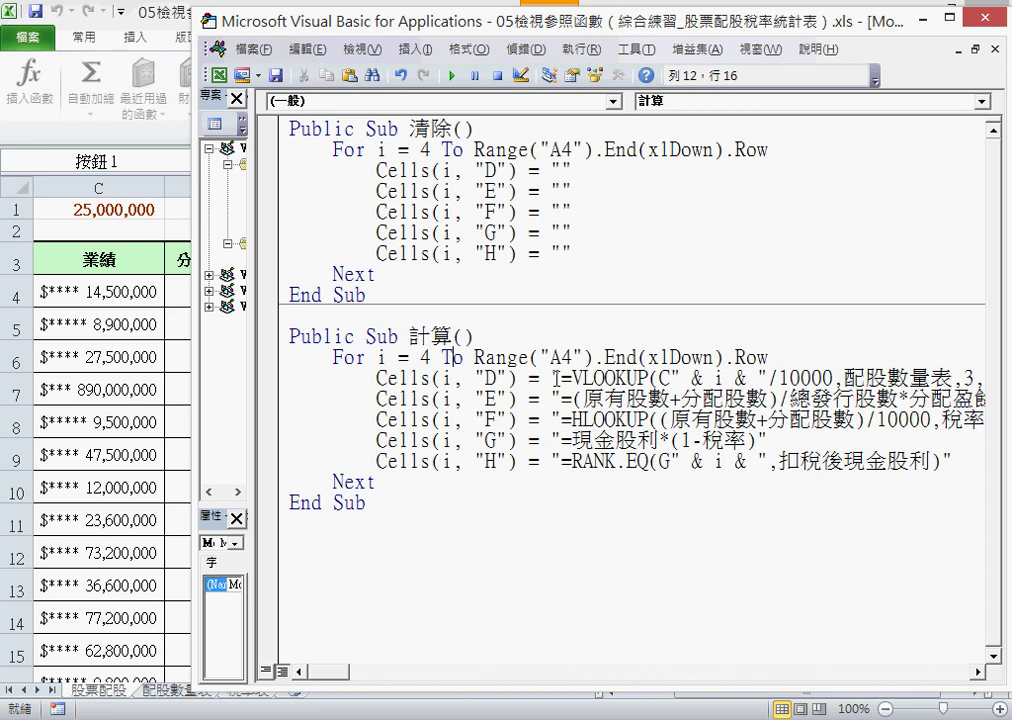
pyautogui.moveTo(556, 378)
pyautogui.mouseDown()
pyautogui.moveTo(849, 364)
pyautogui.moveTo(824, 378)
pyautogui.mouseUp()
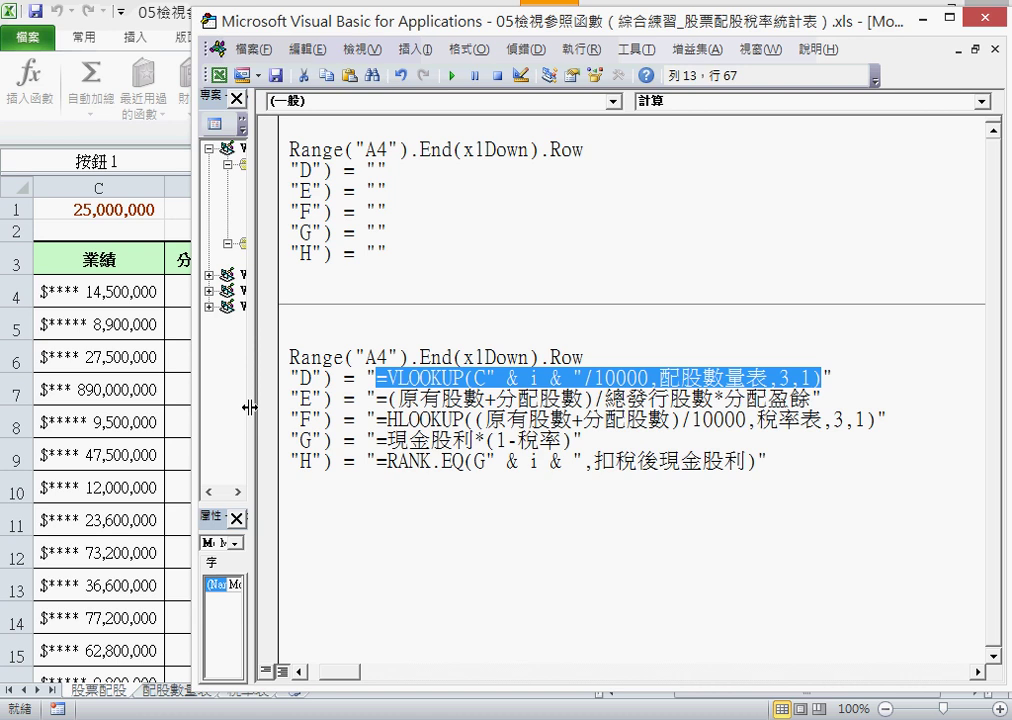
pyautogui.moveTo(249, 407); pyautogui.dragTo(215, 407)
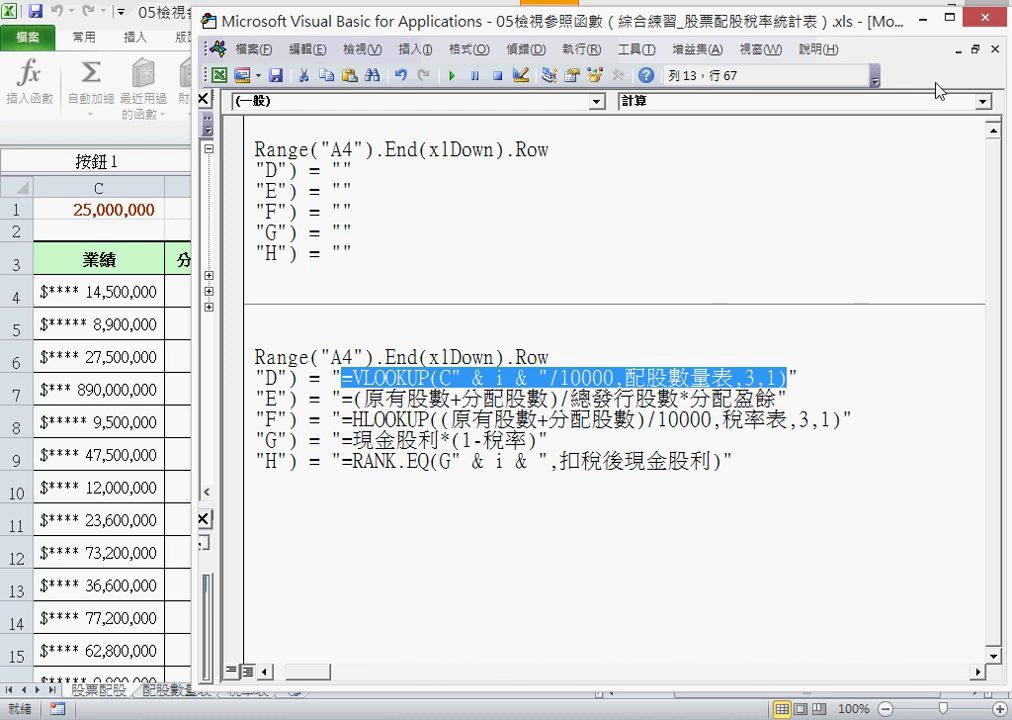
pyautogui.click(990, 19)
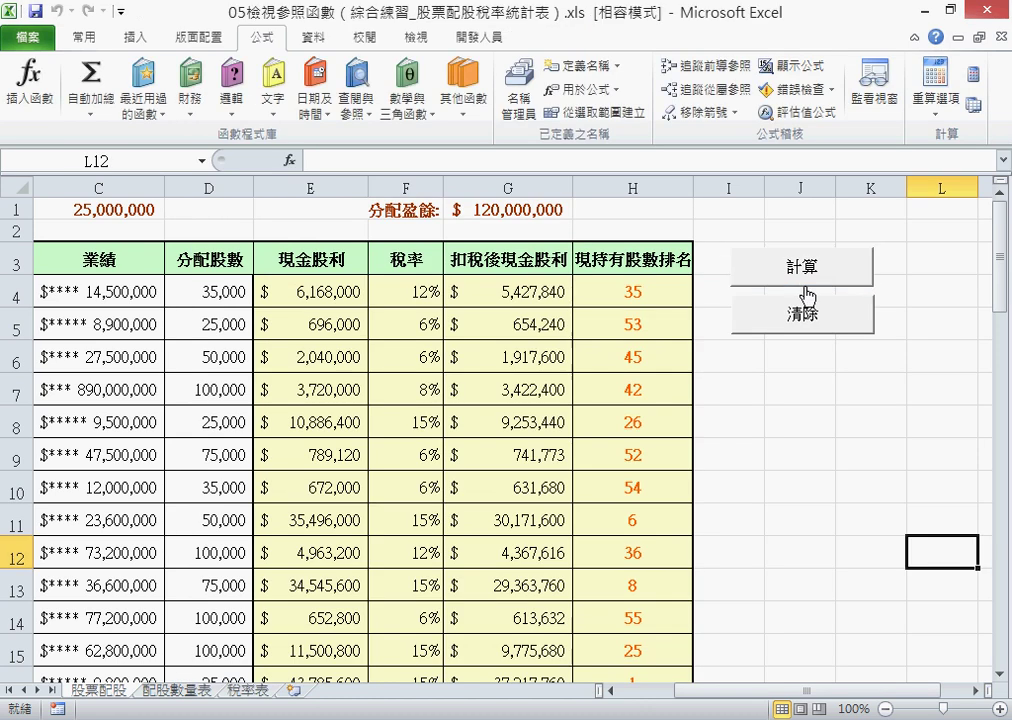
# Empty the result columns with 清除, then refill them with 計算, restoring rank 35 in row 4
pyautogui.click(818, 328)
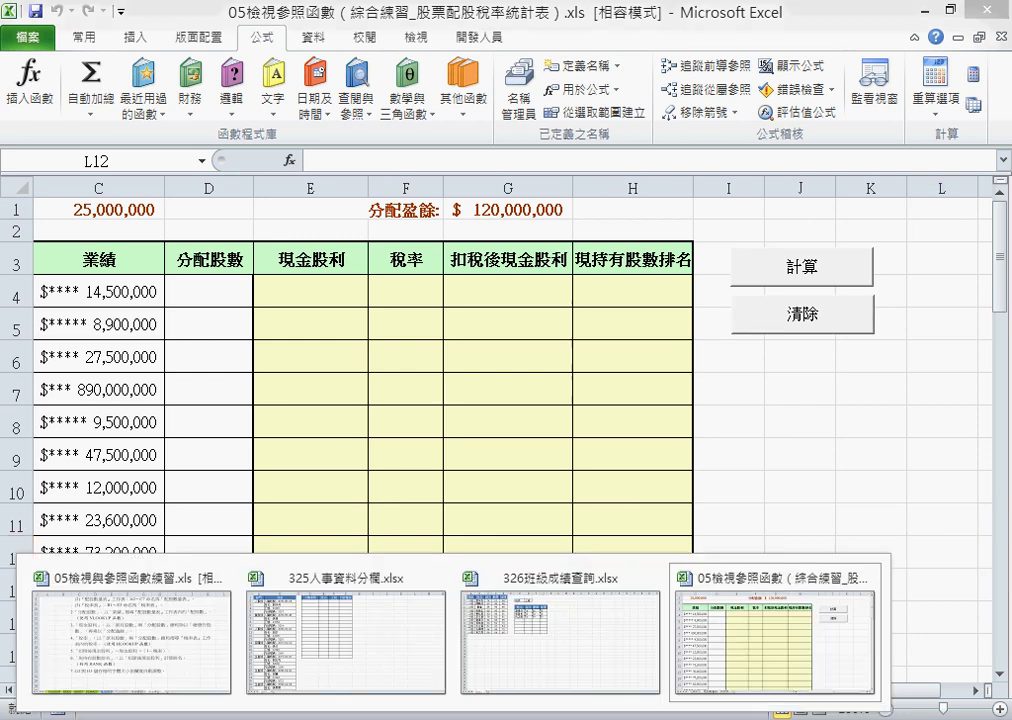
pyautogui.moveTo(460, 655)
pyautogui.click(804, 267)
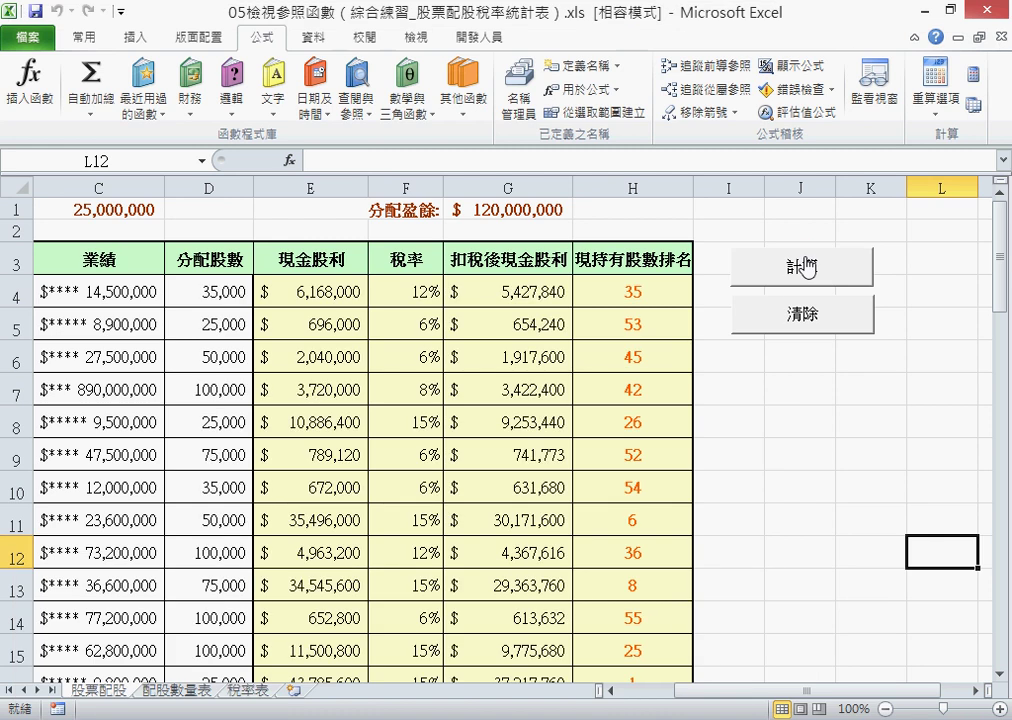